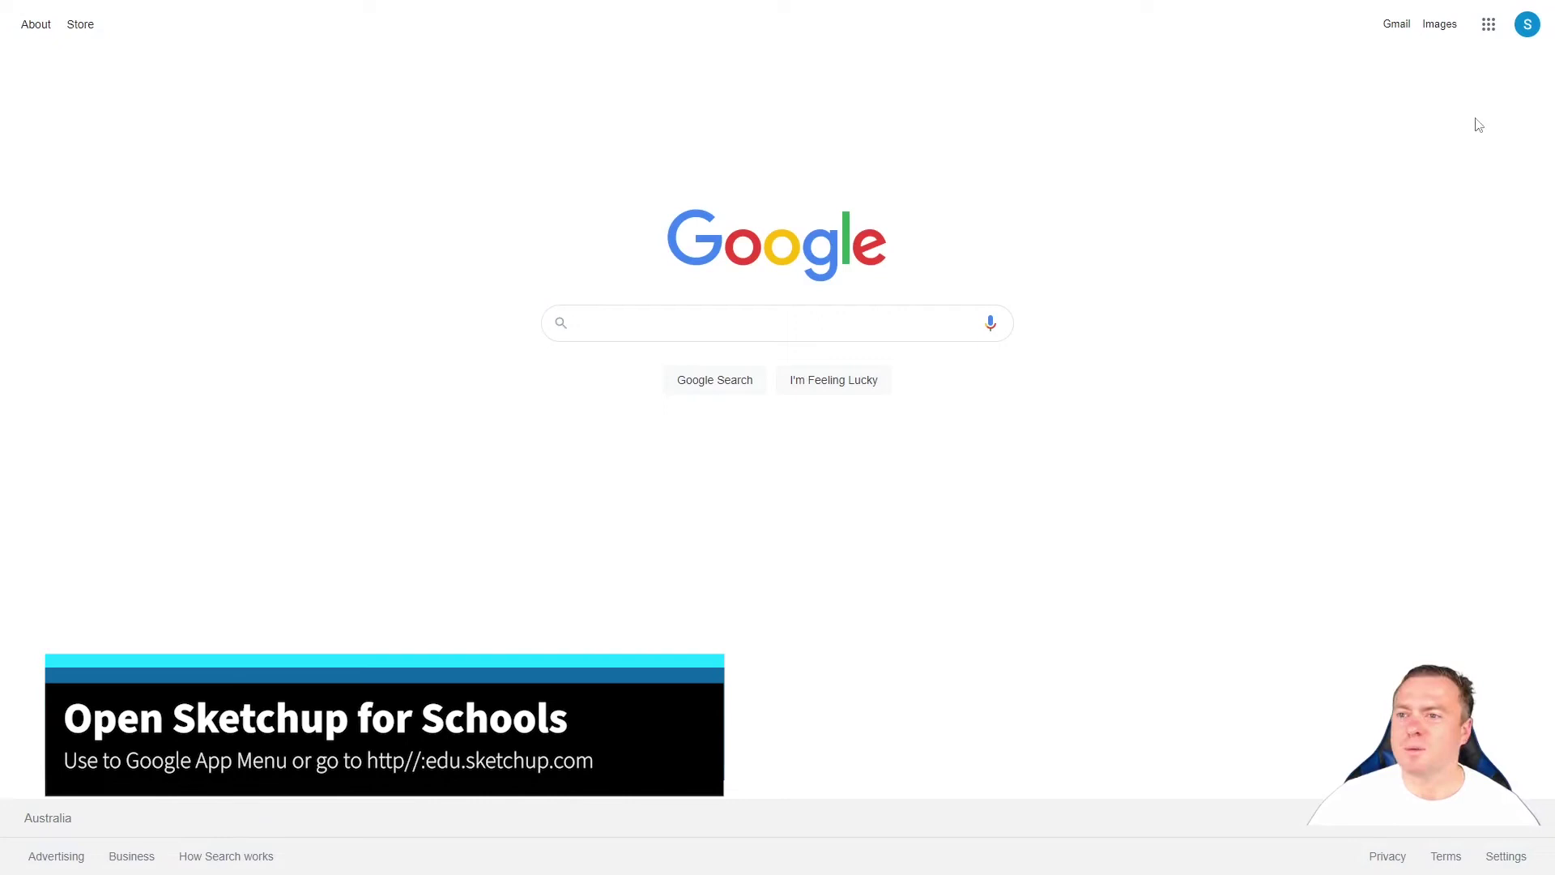
Launch SketchUp for Schools from the Google apps grid
{"action": "left_click", "coordinate": [1491, 28]}
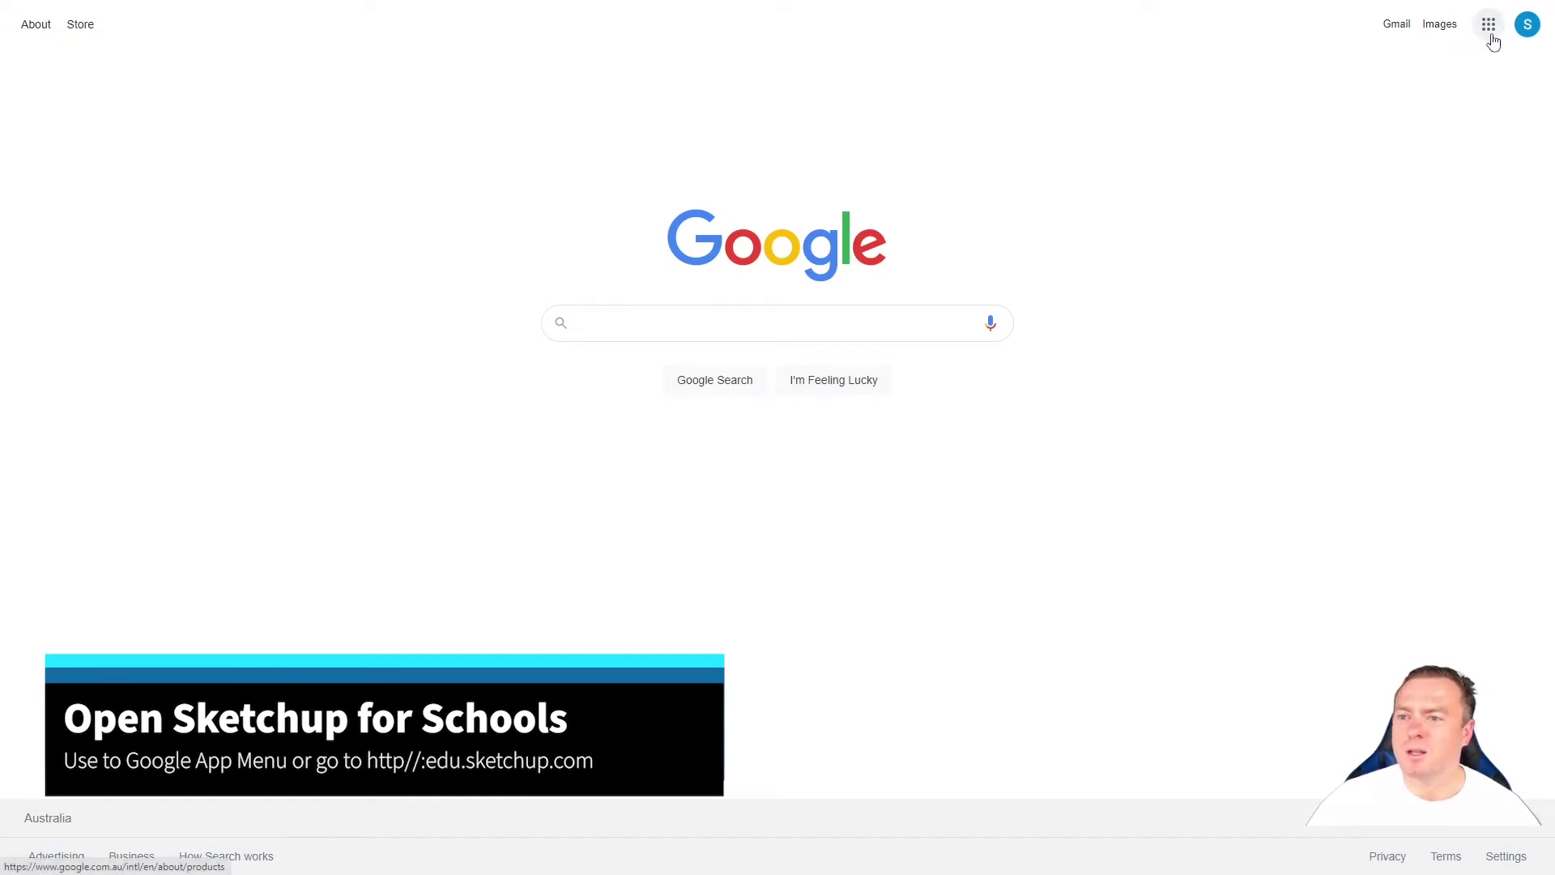
{"action": "scroll", "coordinate": [1465, 146], "scroll_direction": "down", "scroll_amount": 2}
{"action": "scroll", "coordinate": [1463, 147], "scroll_direction": "down", "scroll_amount": 6}
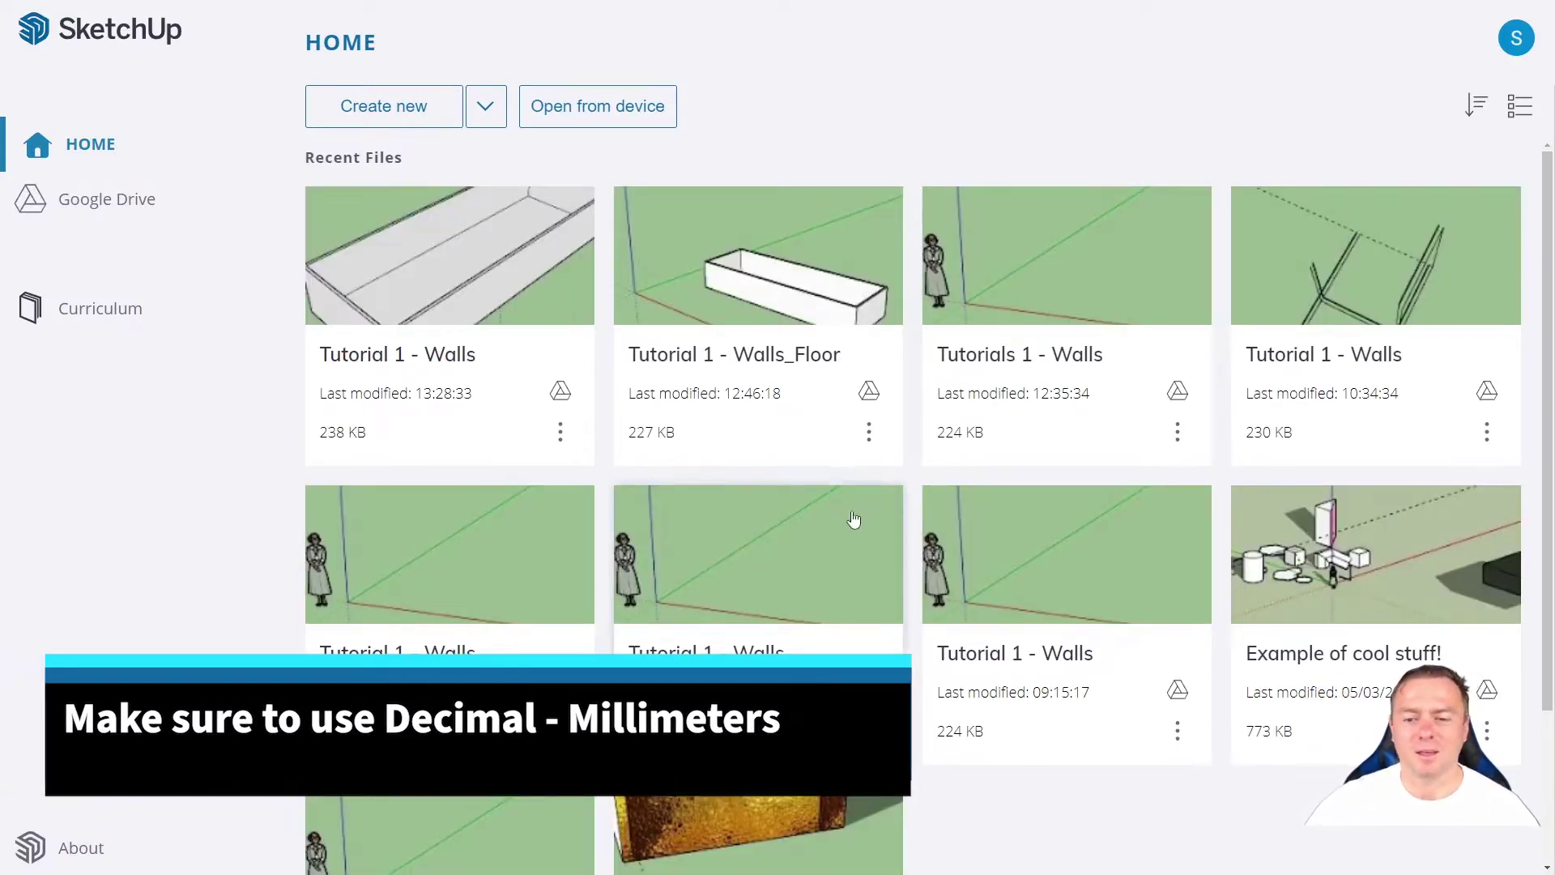
Create a new model from the Decimal - Millimeters template
{"action": "left_click", "coordinate": [498, 123]}
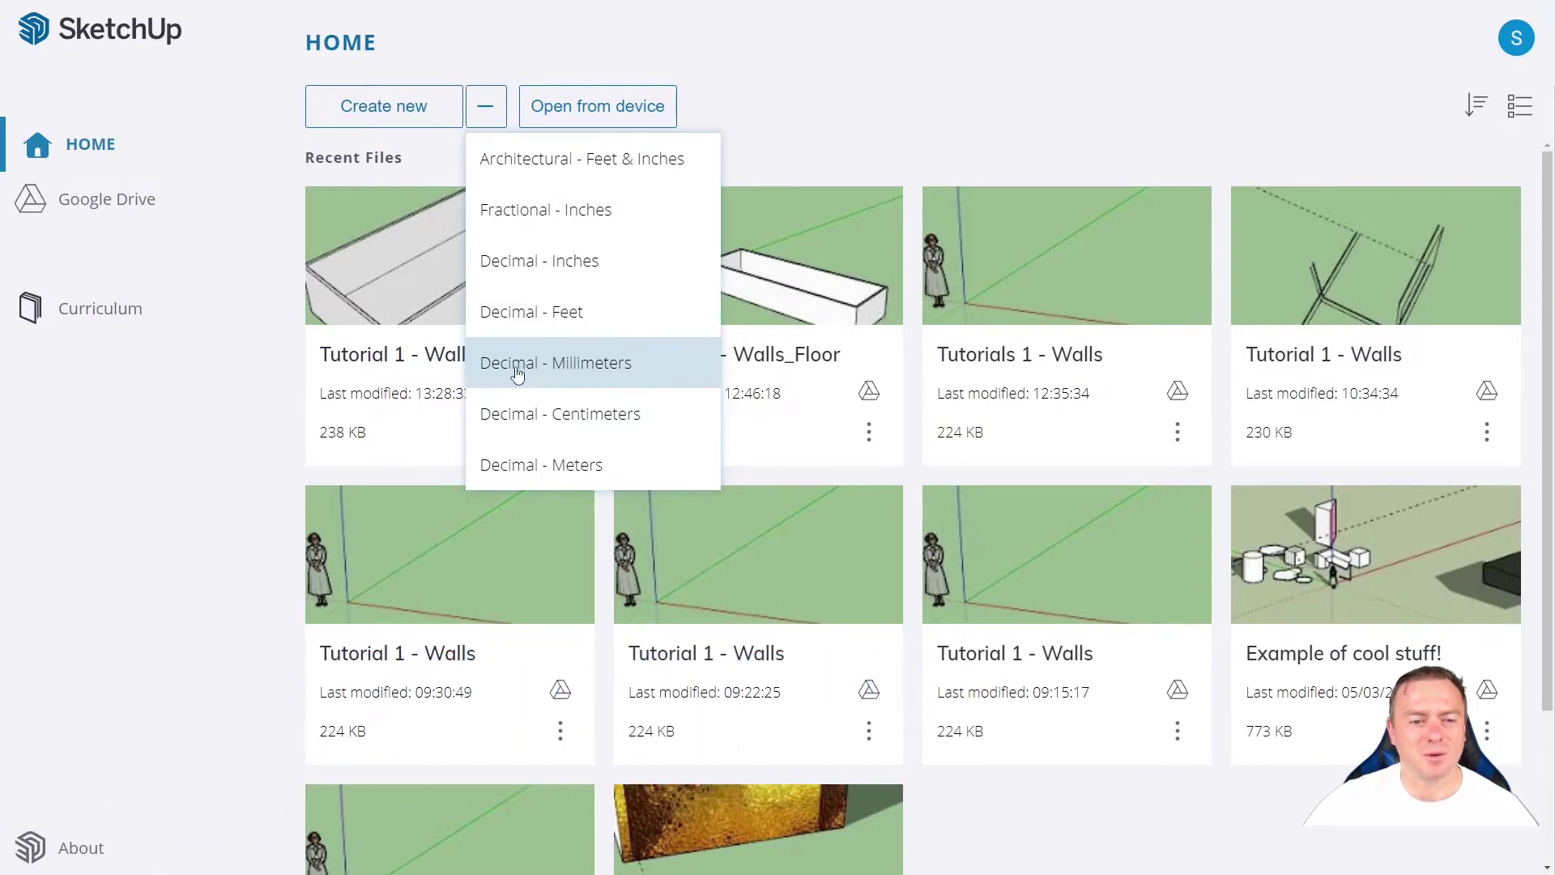
{"action": "left_click", "coordinate": [596, 342]}
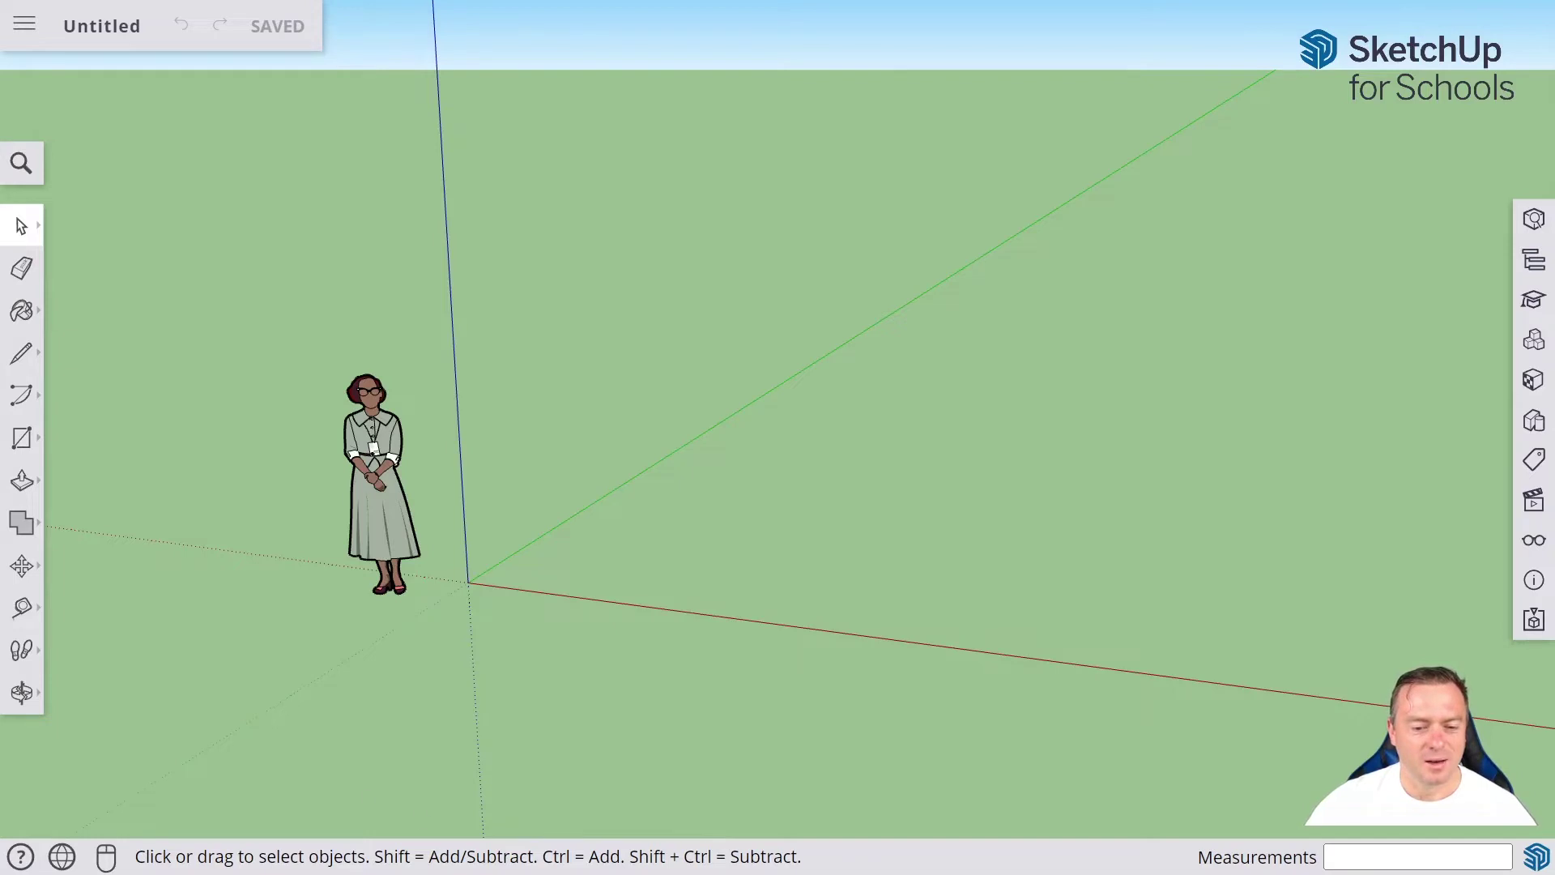
Save the model as 'Tutorial 1 - Walls' in the 10 IST folder
{"action": "left_click", "coordinate": [122, 37]}
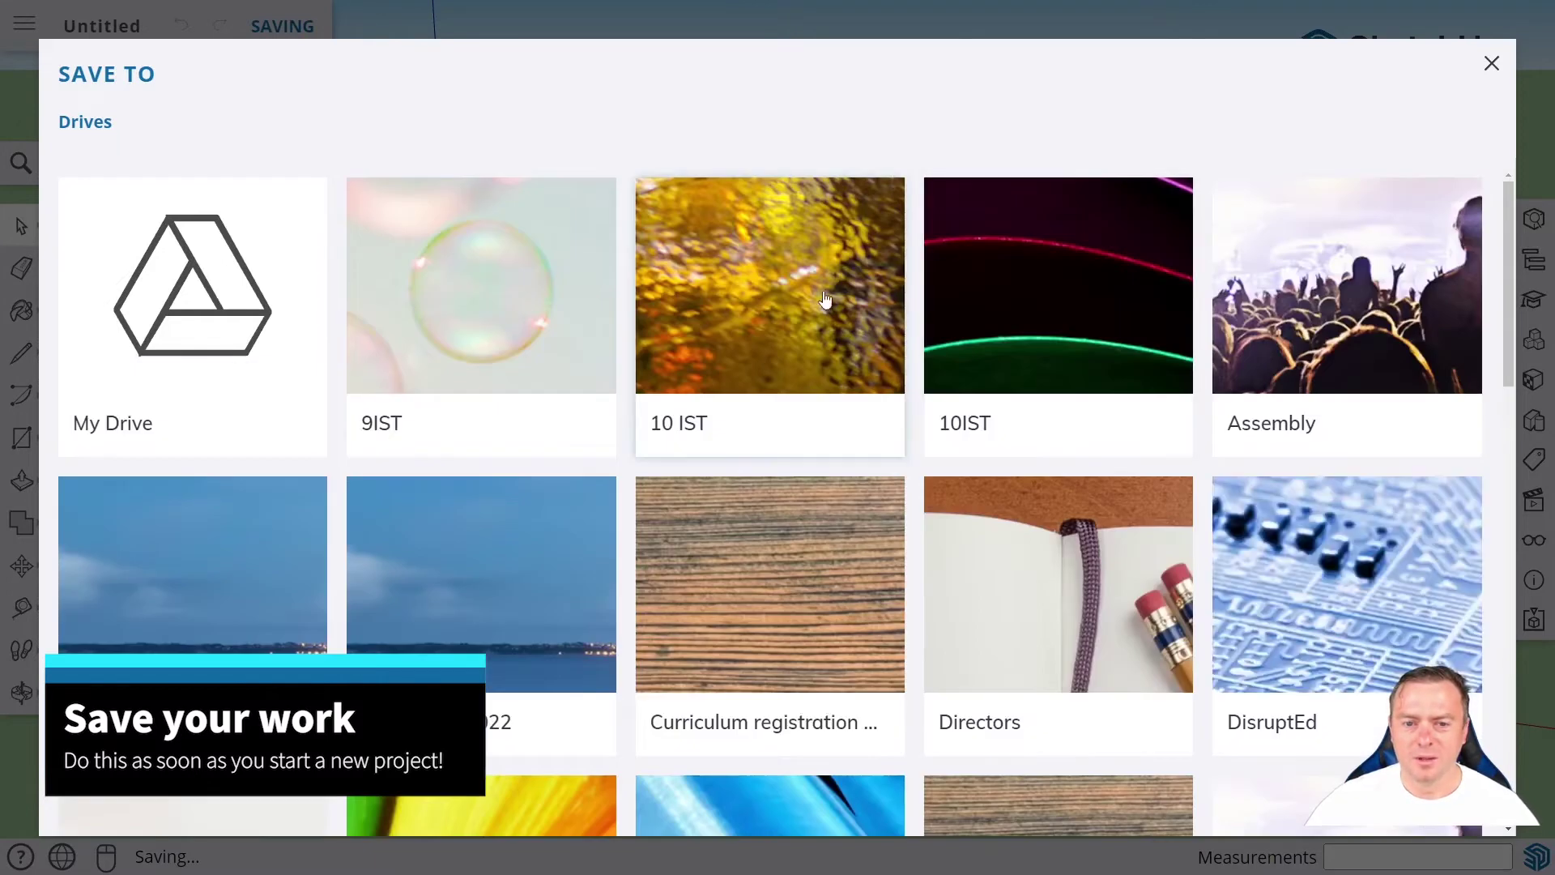
{"action": "left_click", "coordinate": [830, 297]}
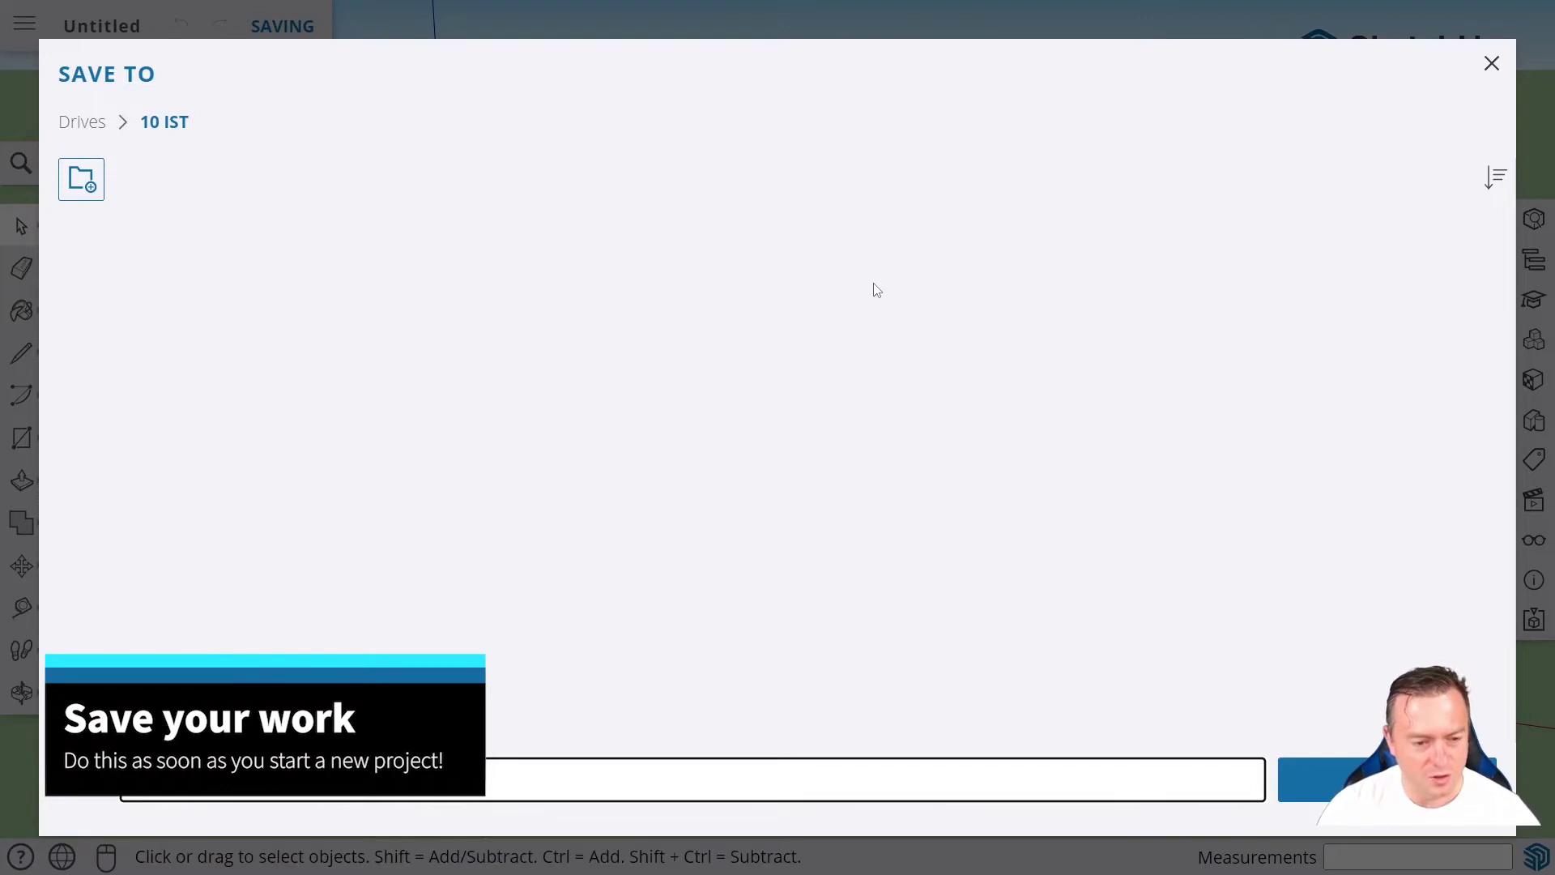
{"action": "type", "text": "Tutorial 1 - Walls"}
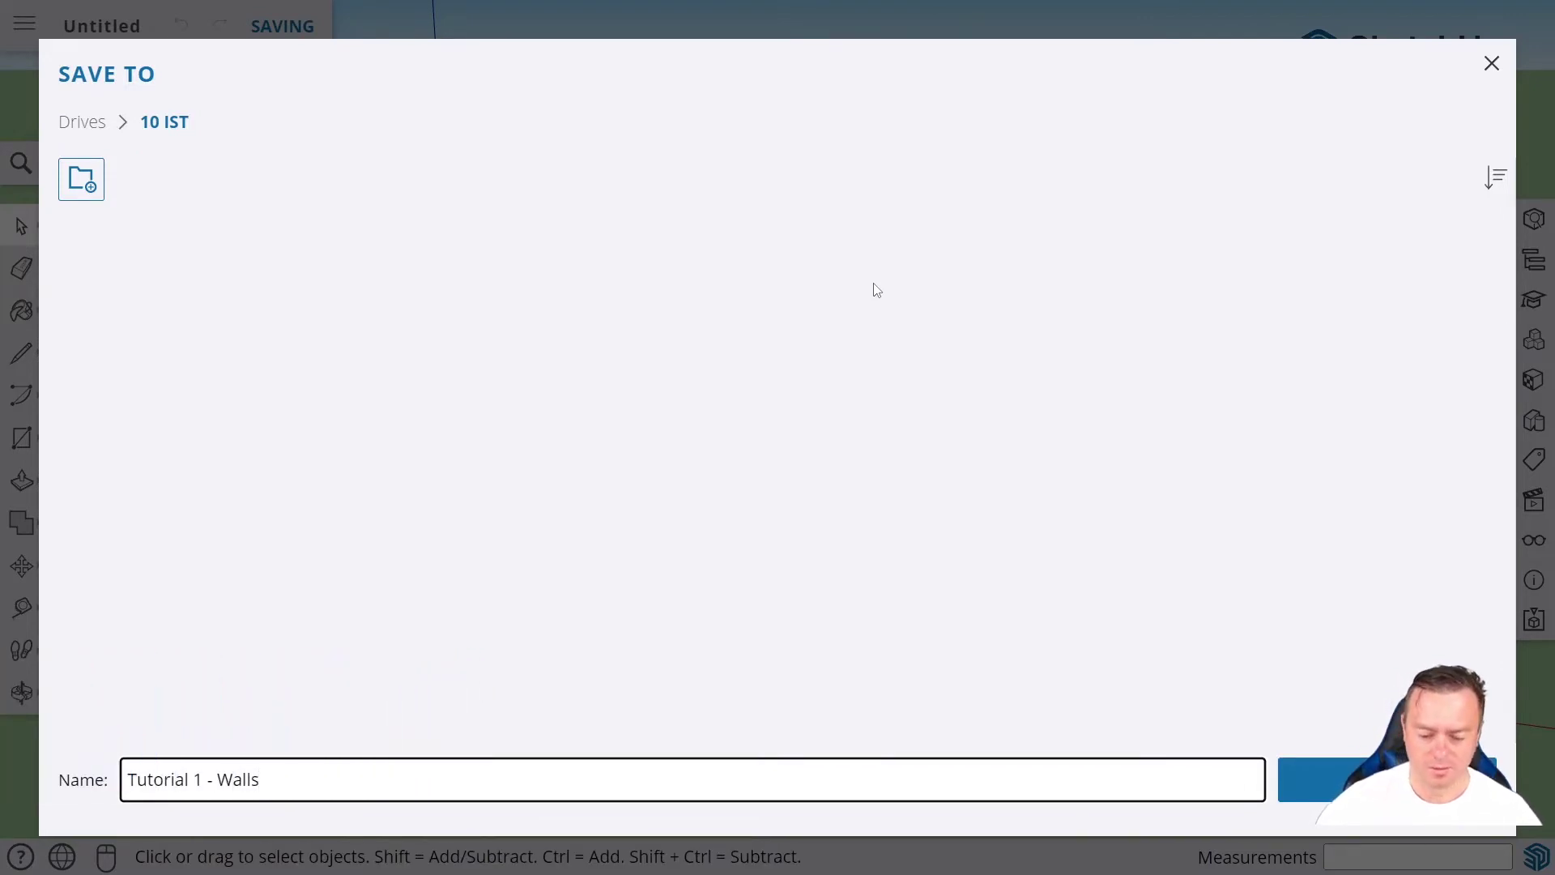
{"action": "key", "text": "Return"}
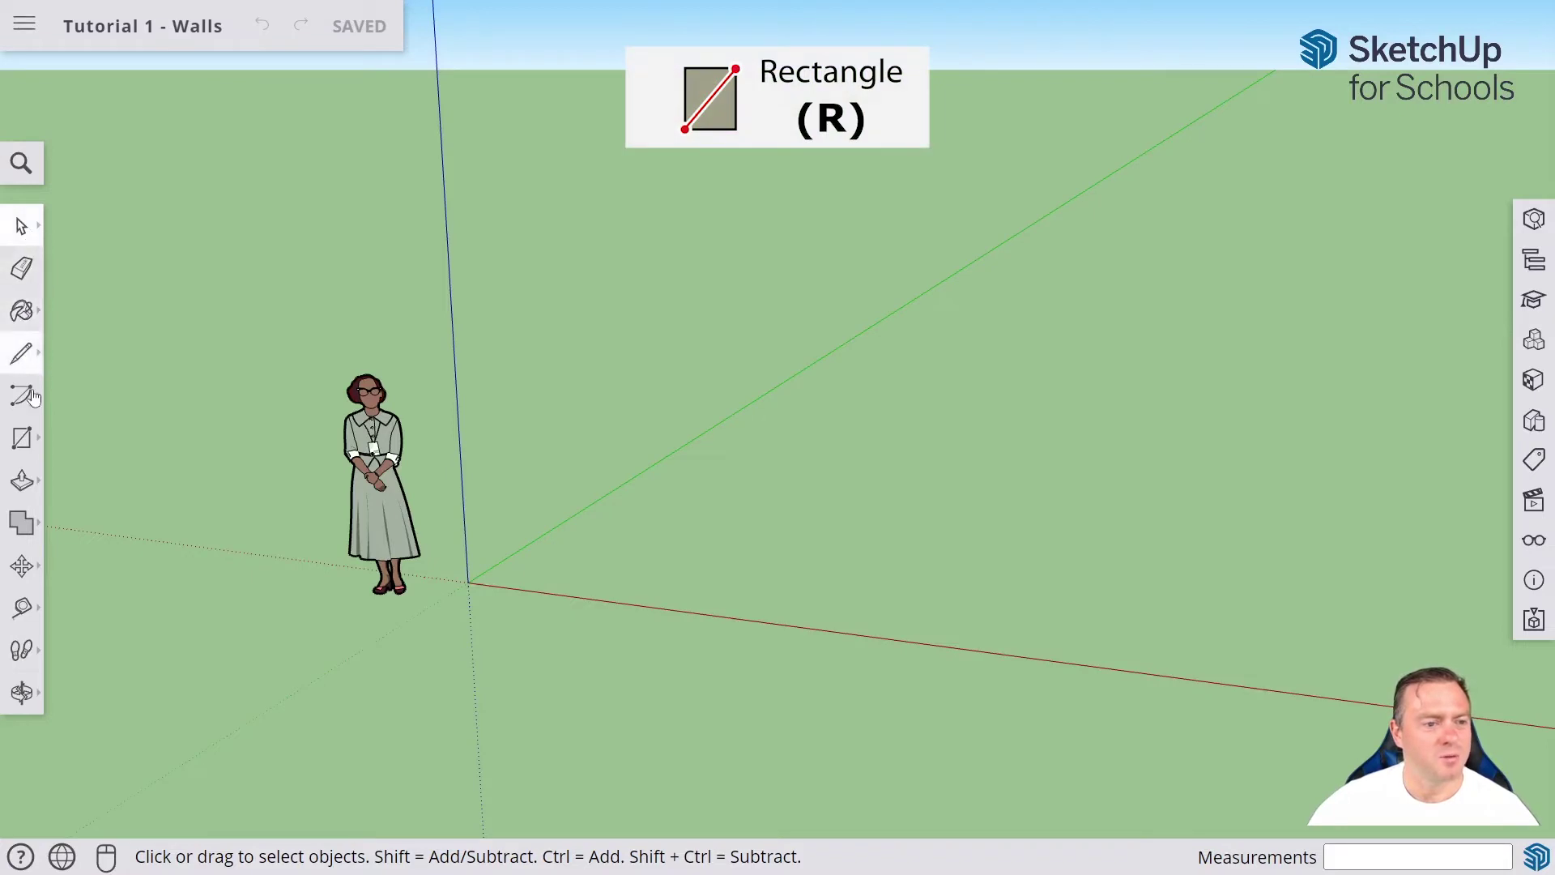
Draw a 12500 by 4500 mm rectangle on the ground with the Rectangle tool
{"action": "left_click", "coordinate": [22, 438]}
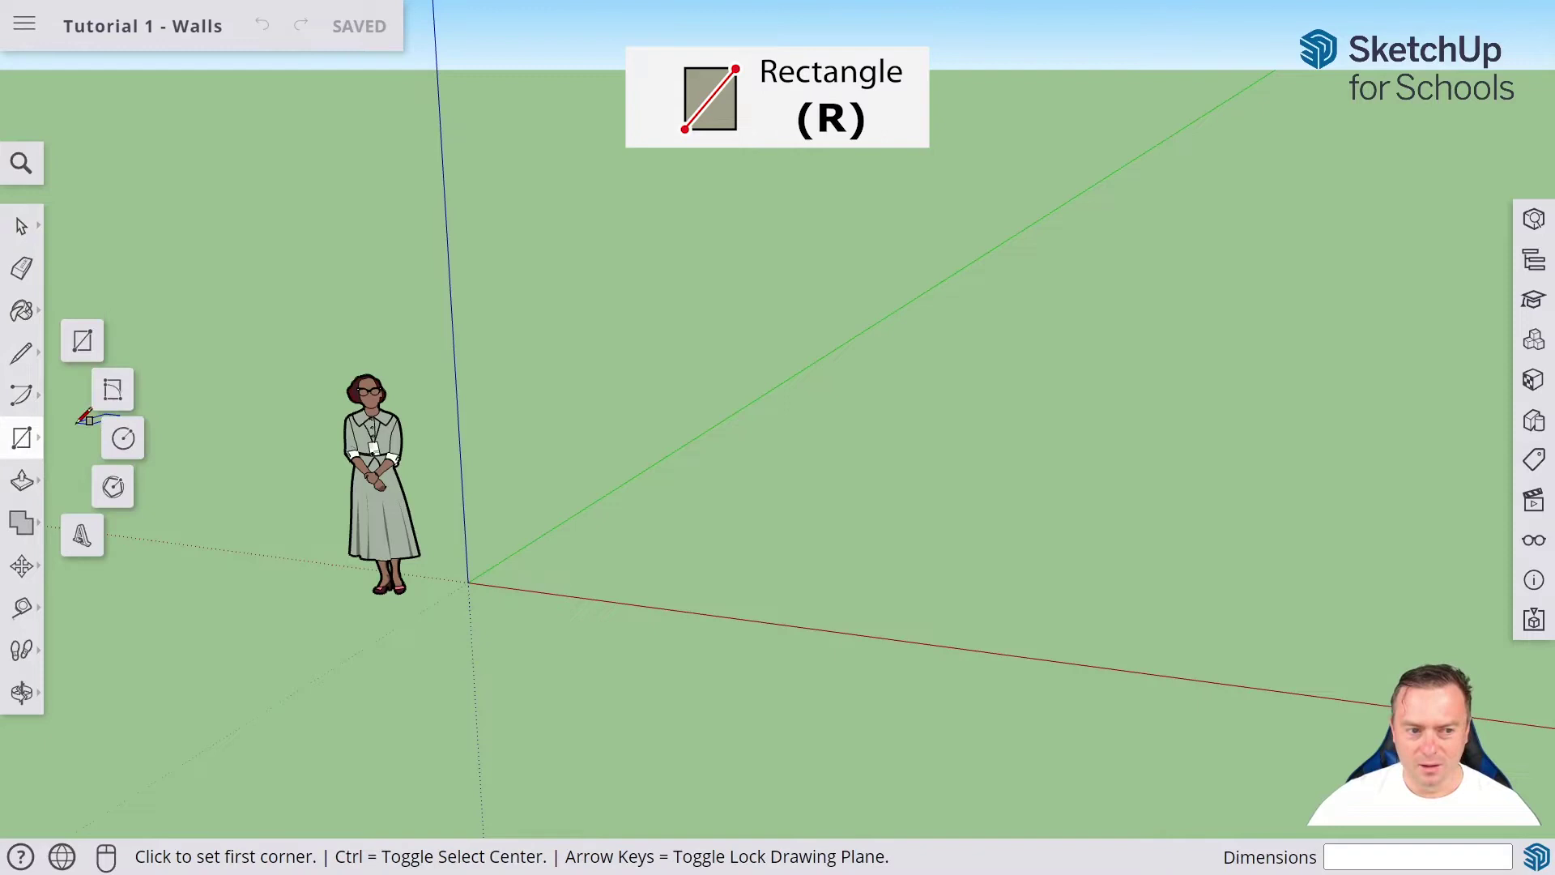
{"action": "left_click", "coordinate": [86, 341]}
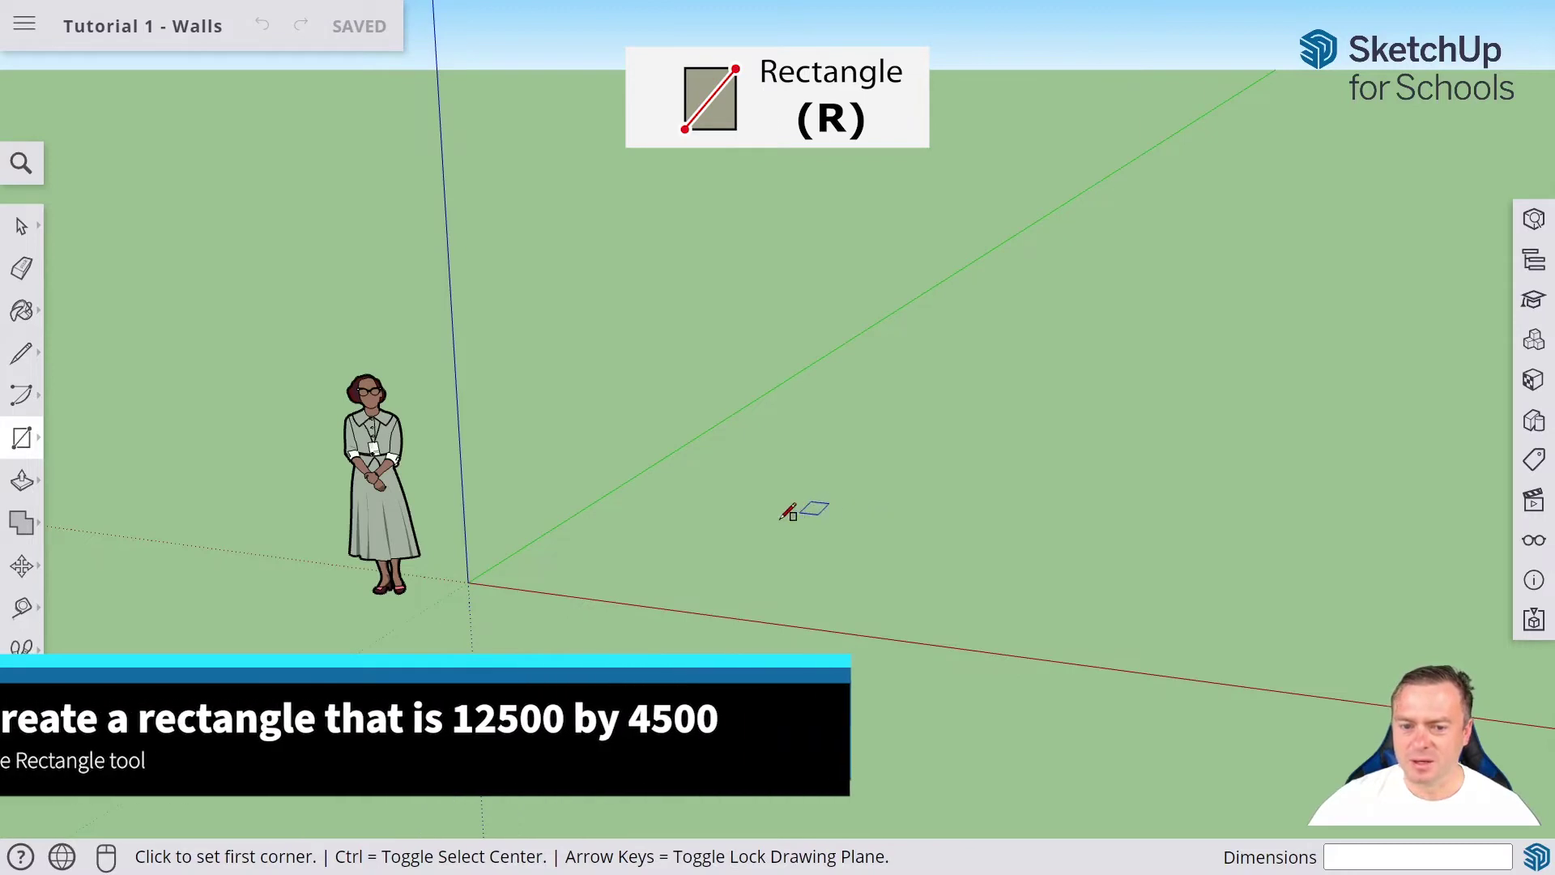
{"action": "left_click", "coordinate": [678, 529]}
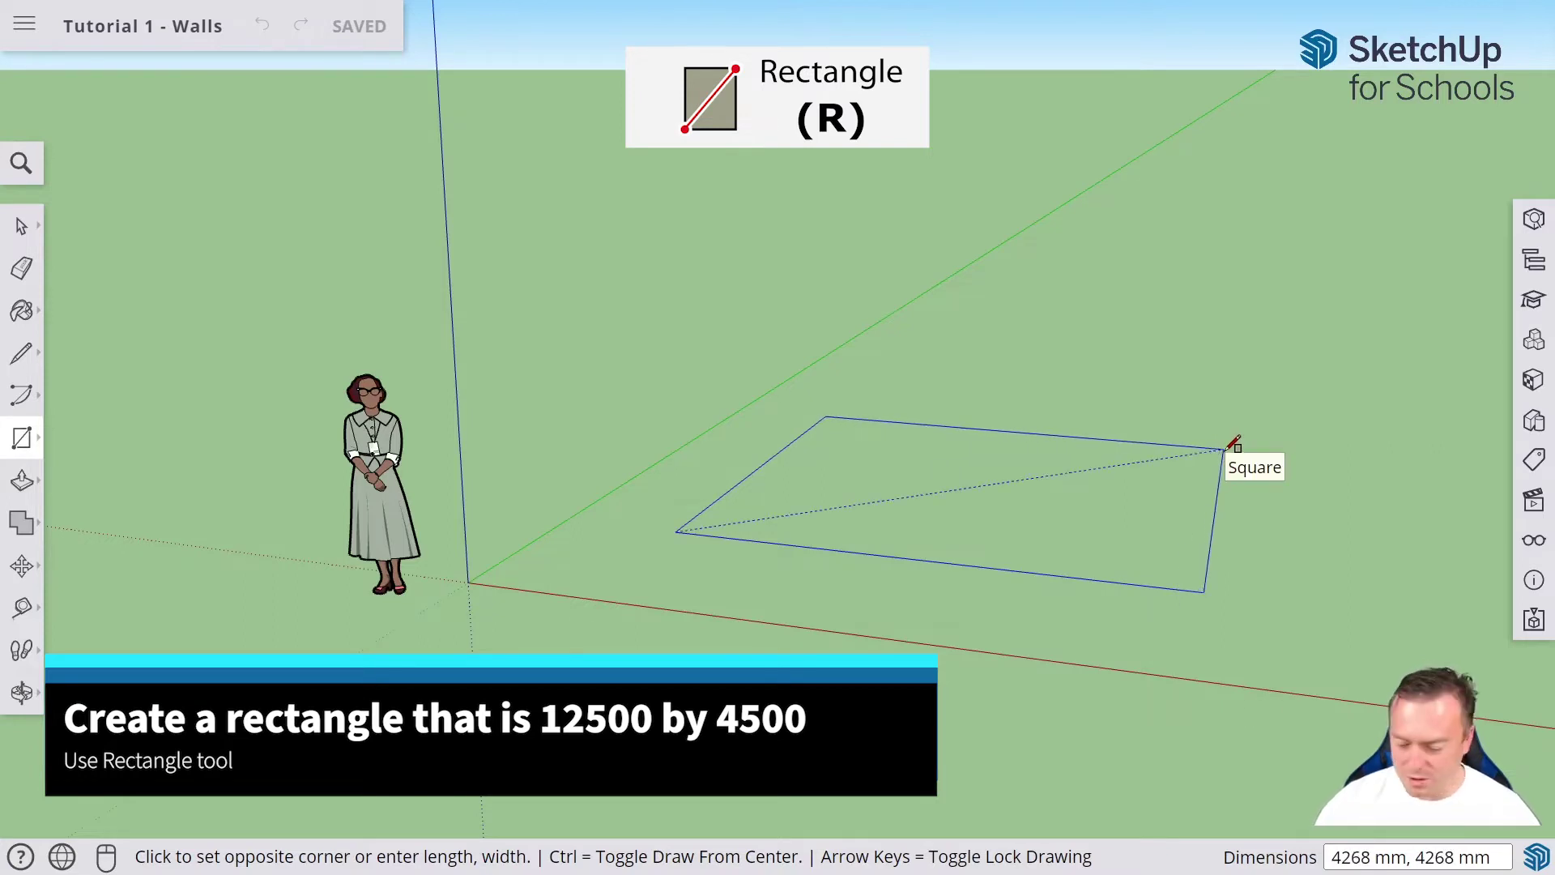
{"action": "type", "text": "12"}
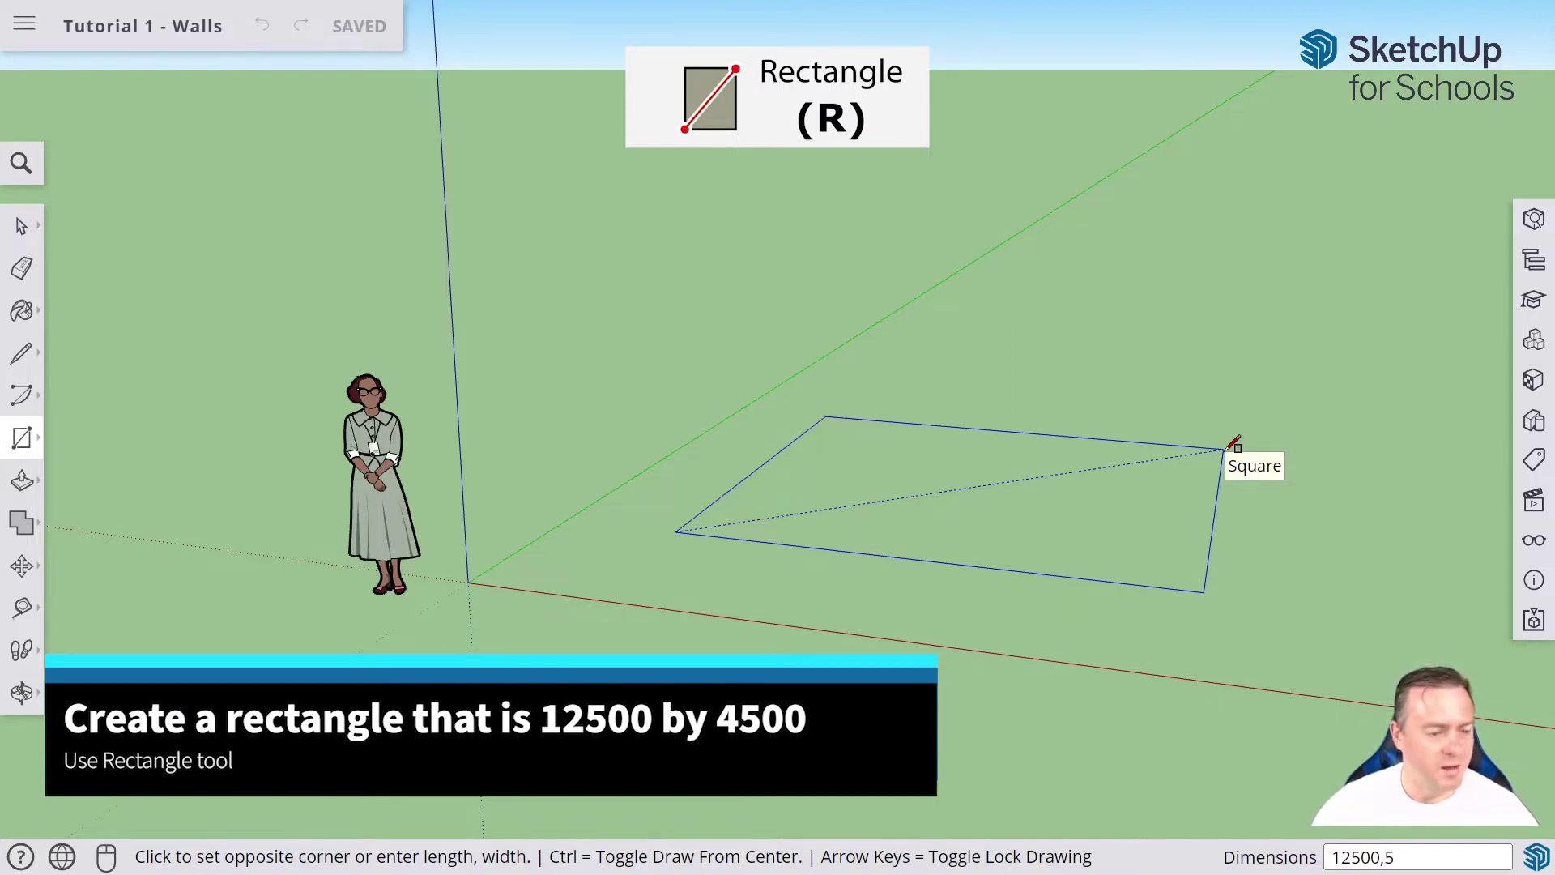
{"action": "type", "text": "500,4500"}
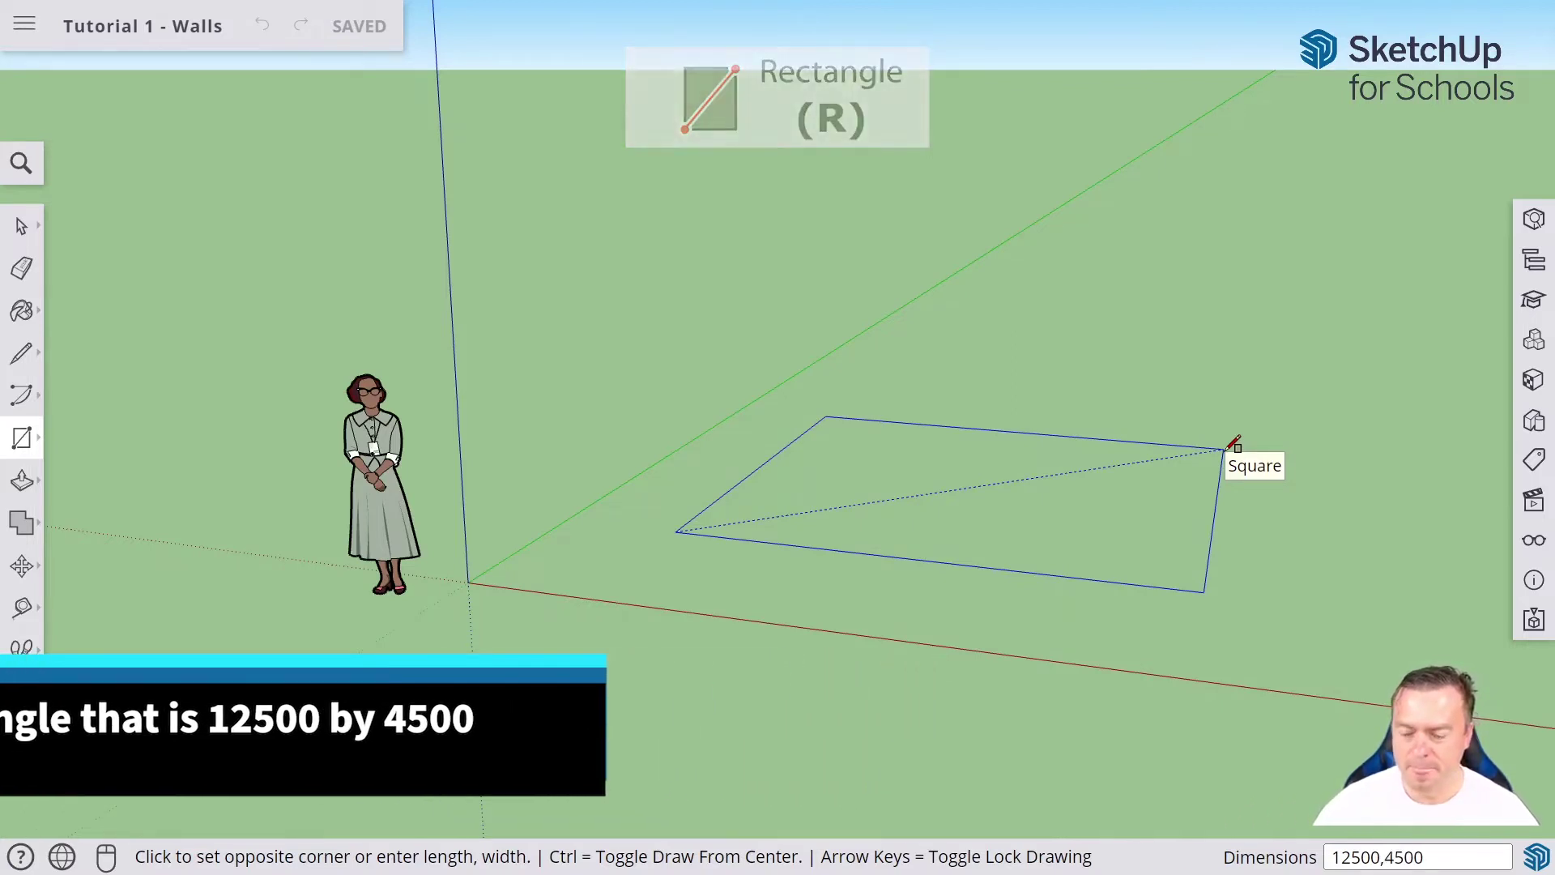
{"action": "key", "text": "Return"}
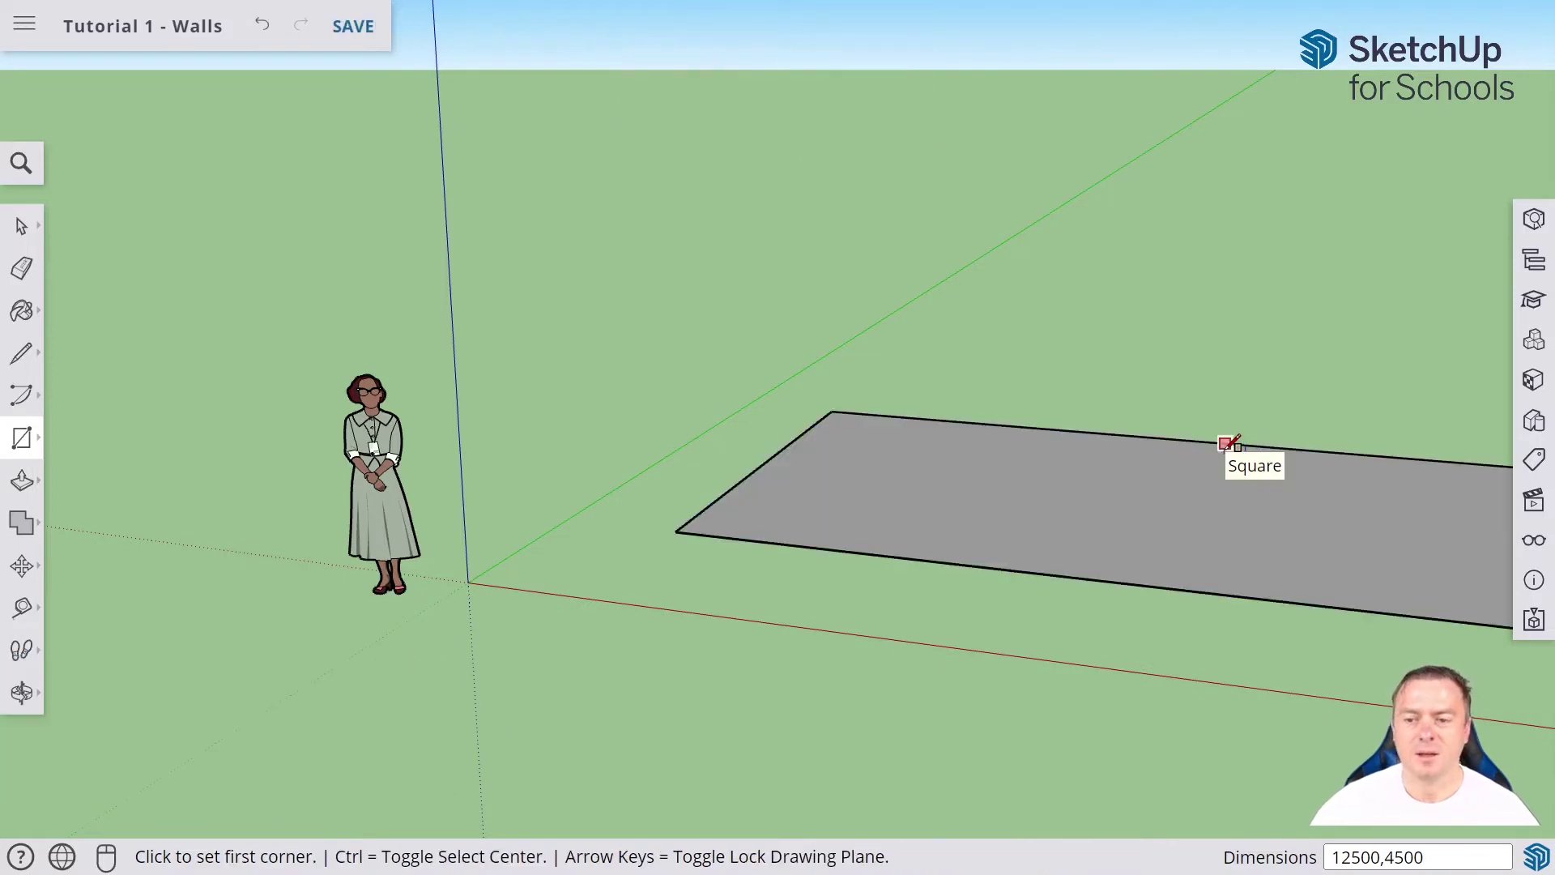
Pan and orbit the view to look down on the whole floor rectangle
{"action": "key", "text": "h"}
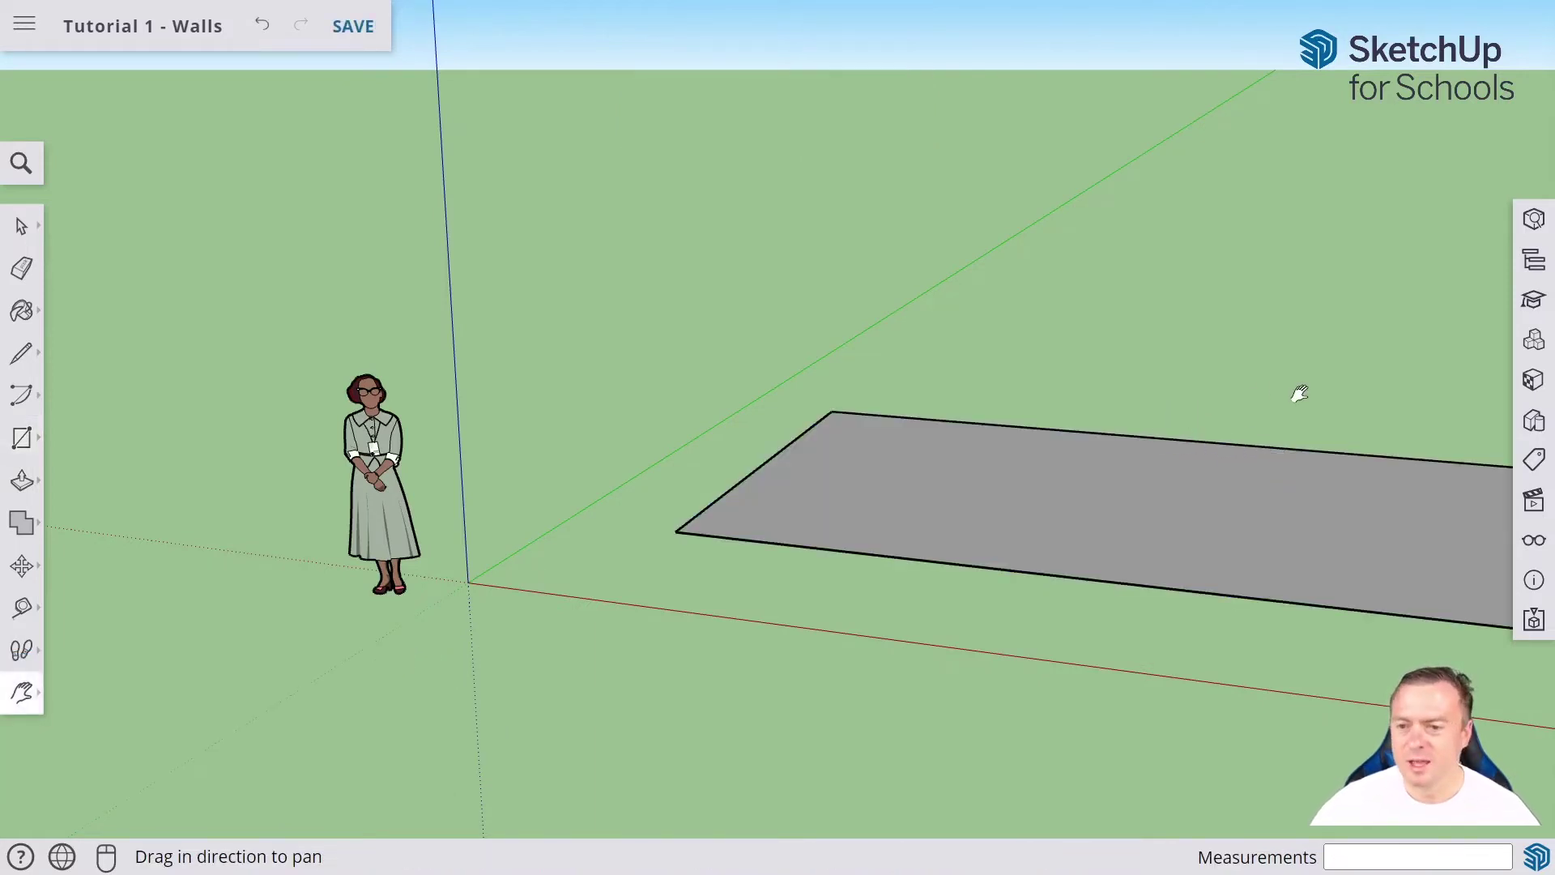
{"action": "left_click_drag", "start_coordinate": [1300, 393], "coordinate": [814, 442]}
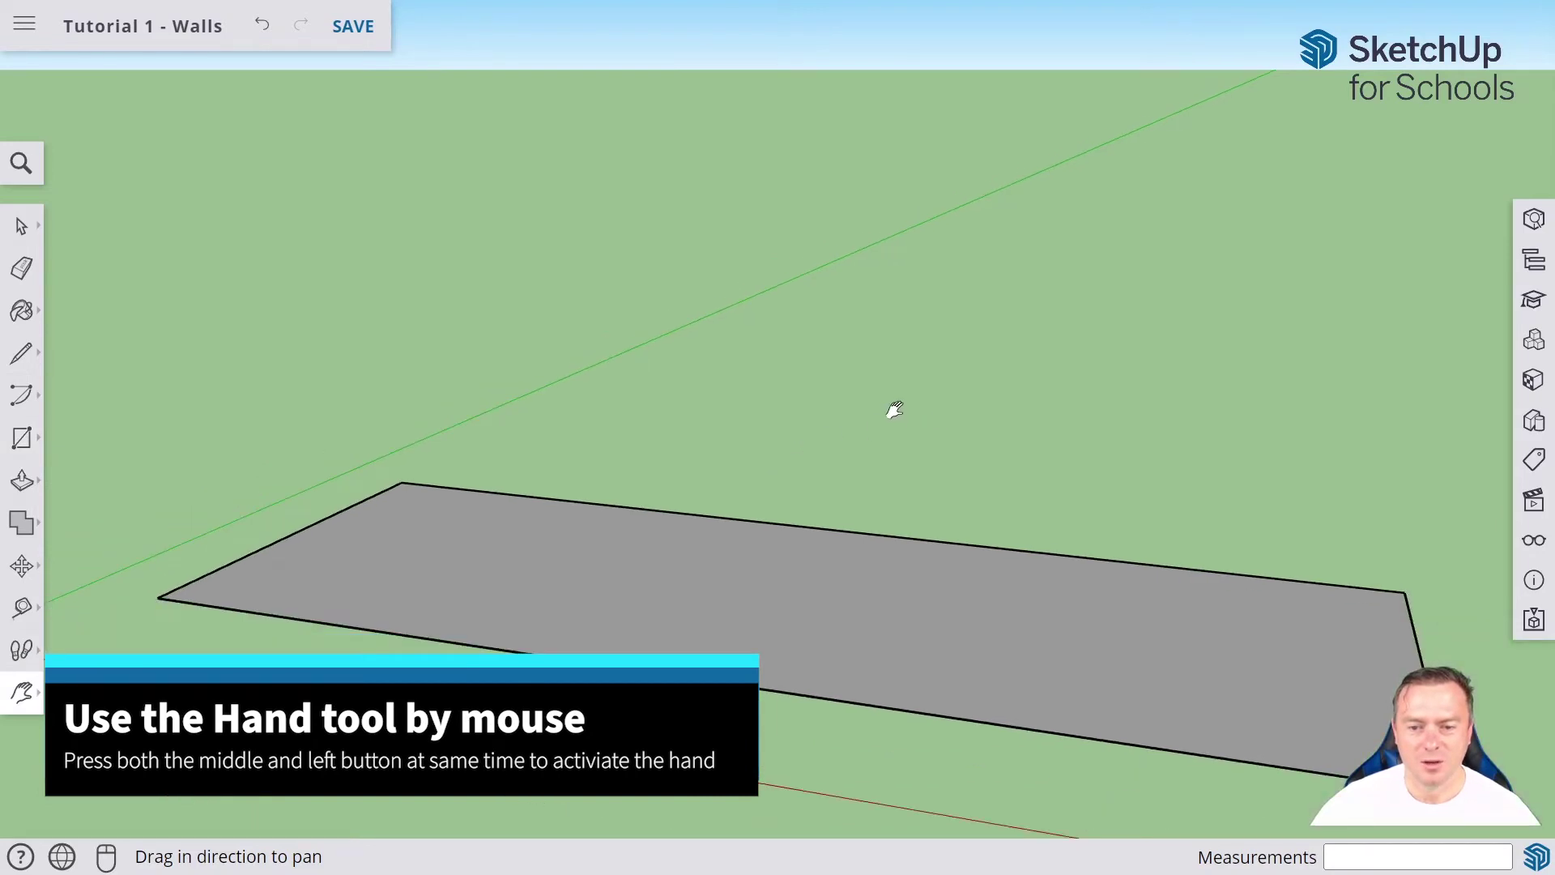
{"action": "middle_click_drag", "start_coordinate": [899, 361], "coordinate": [1259, 321]}
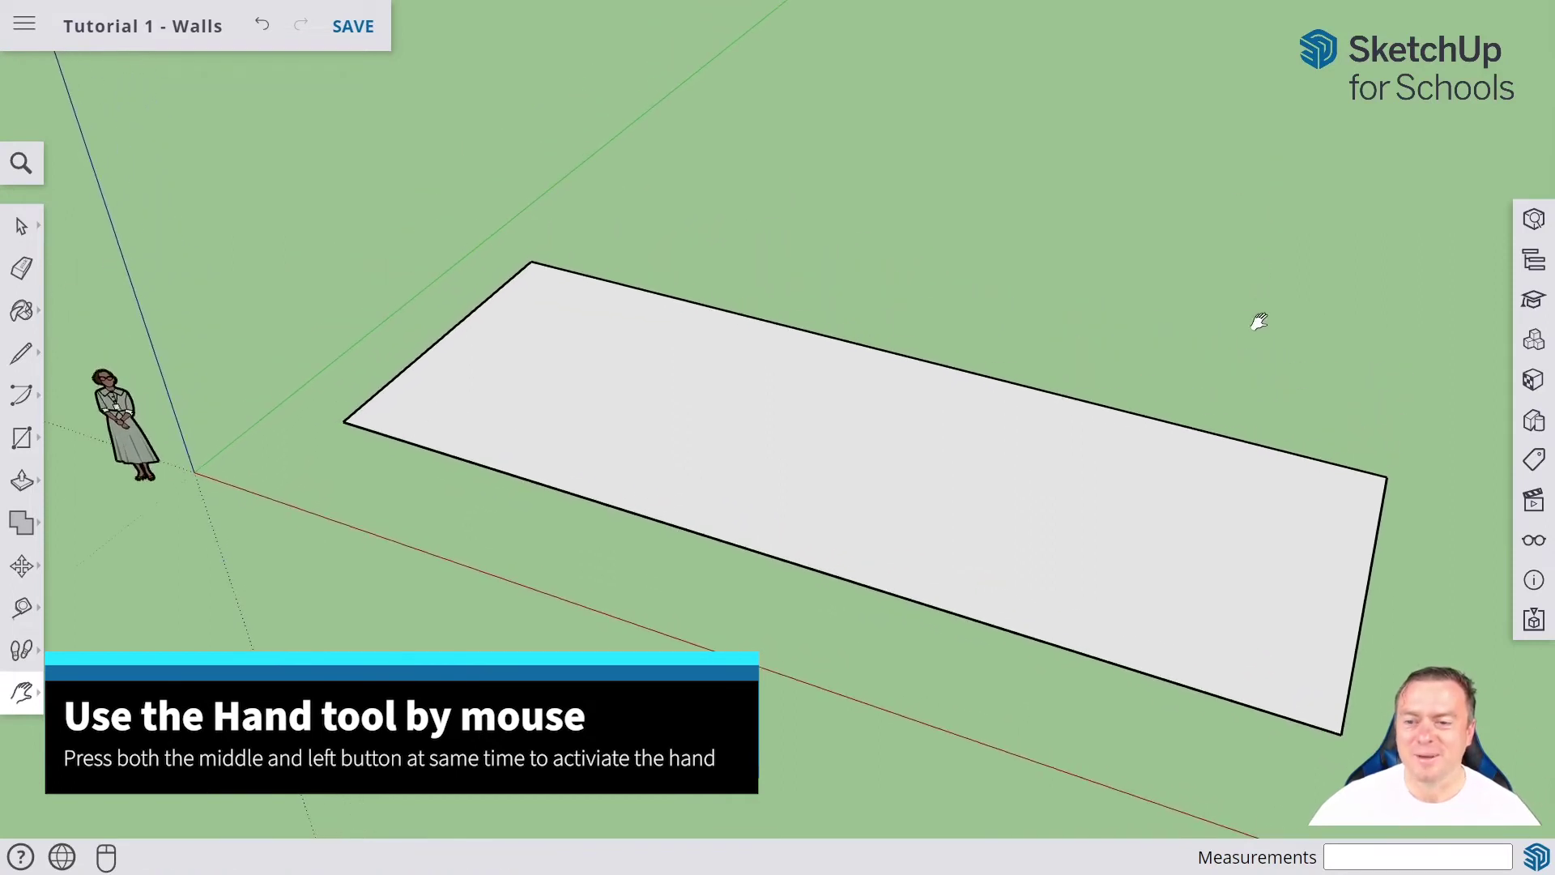
{"action": "middle_click_drag", "start_coordinate": [1109, 344], "coordinate": [1195, 315]}
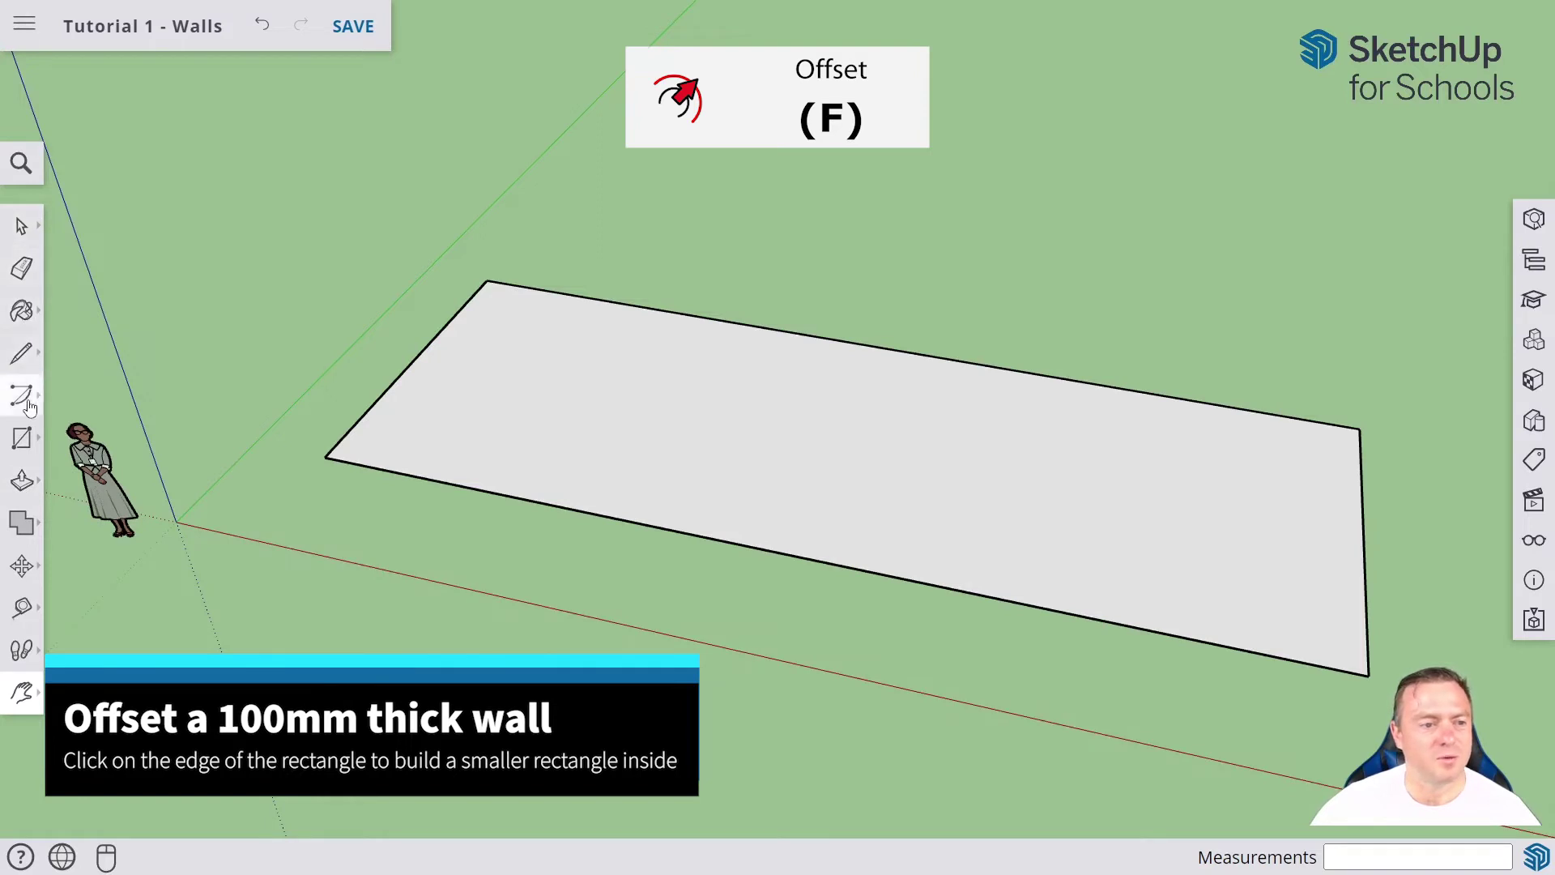
Offset the floor rectangle's edges inward by 100 mm to outline the wall band
{"action": "left_click", "coordinate": [22, 482]}
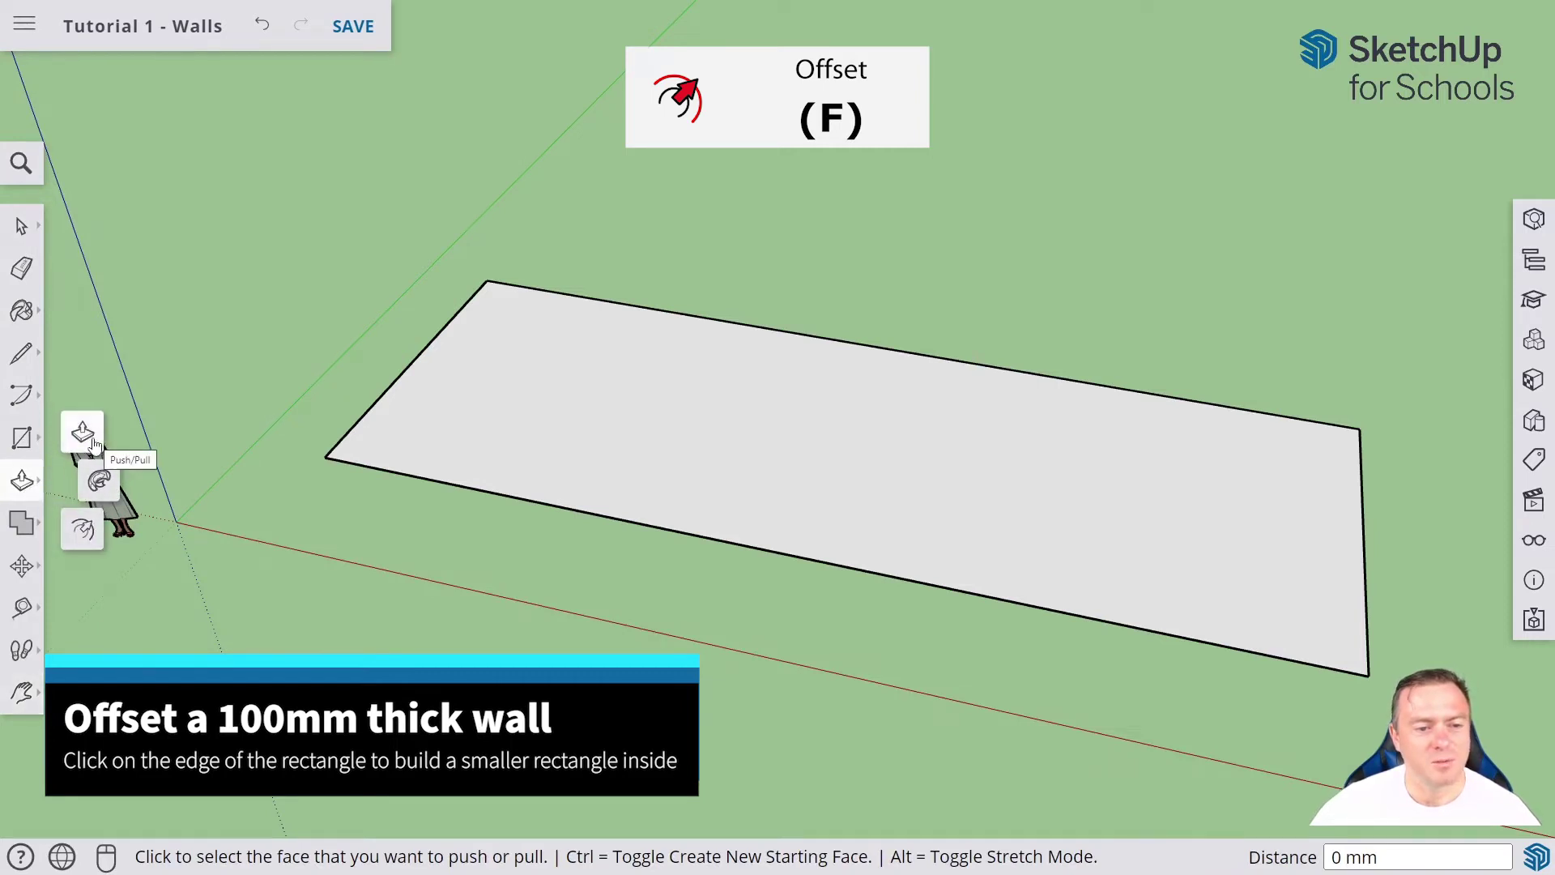
{"action": "left_click", "coordinate": [85, 530]}
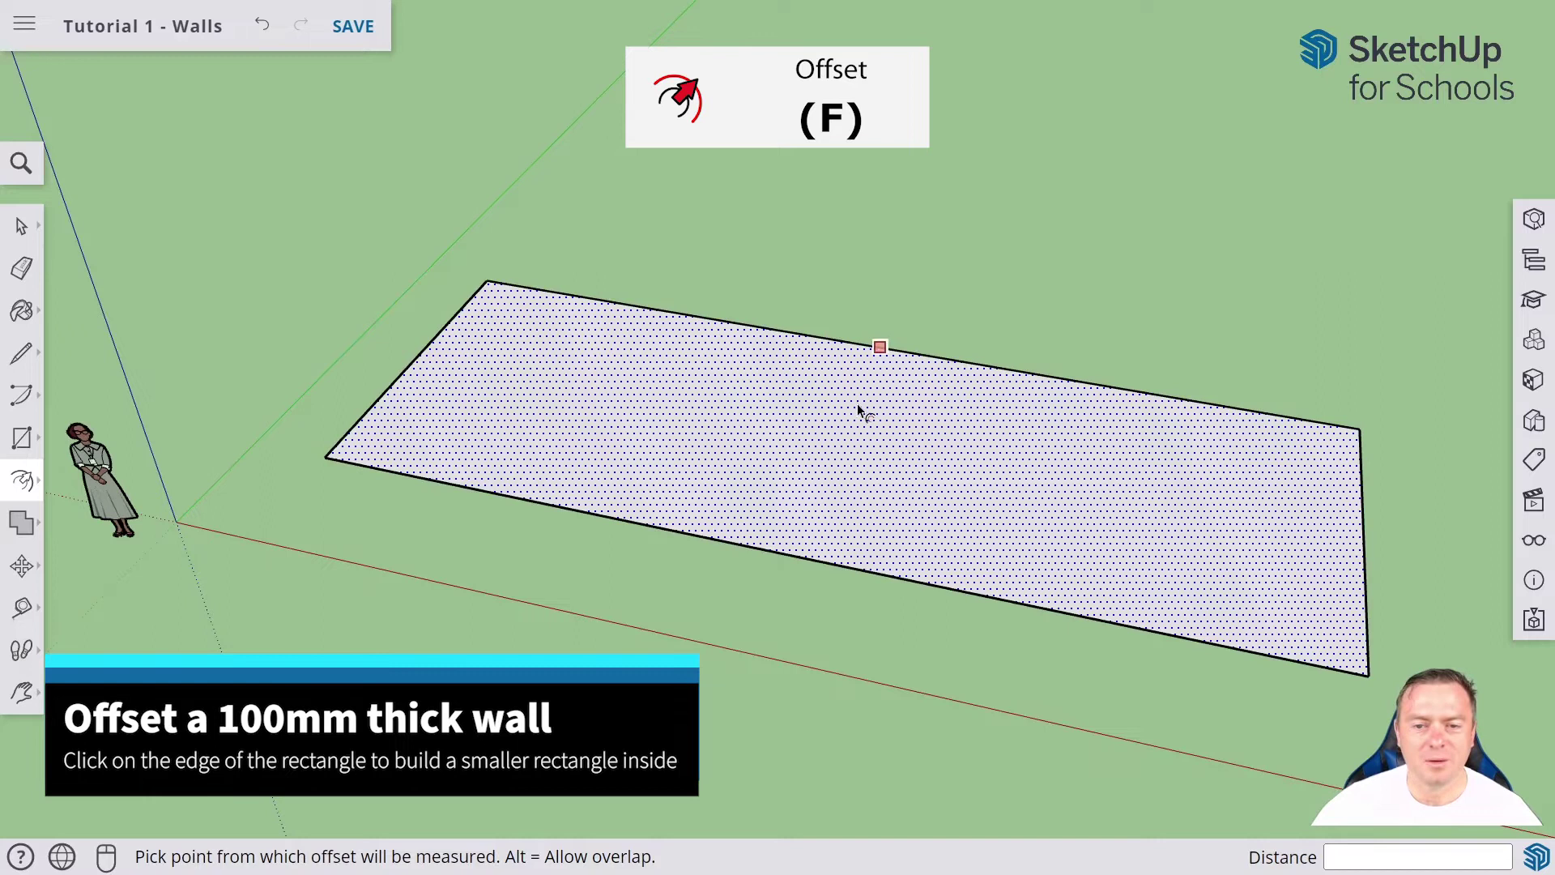
{"action": "left_click", "coordinate": [786, 455]}
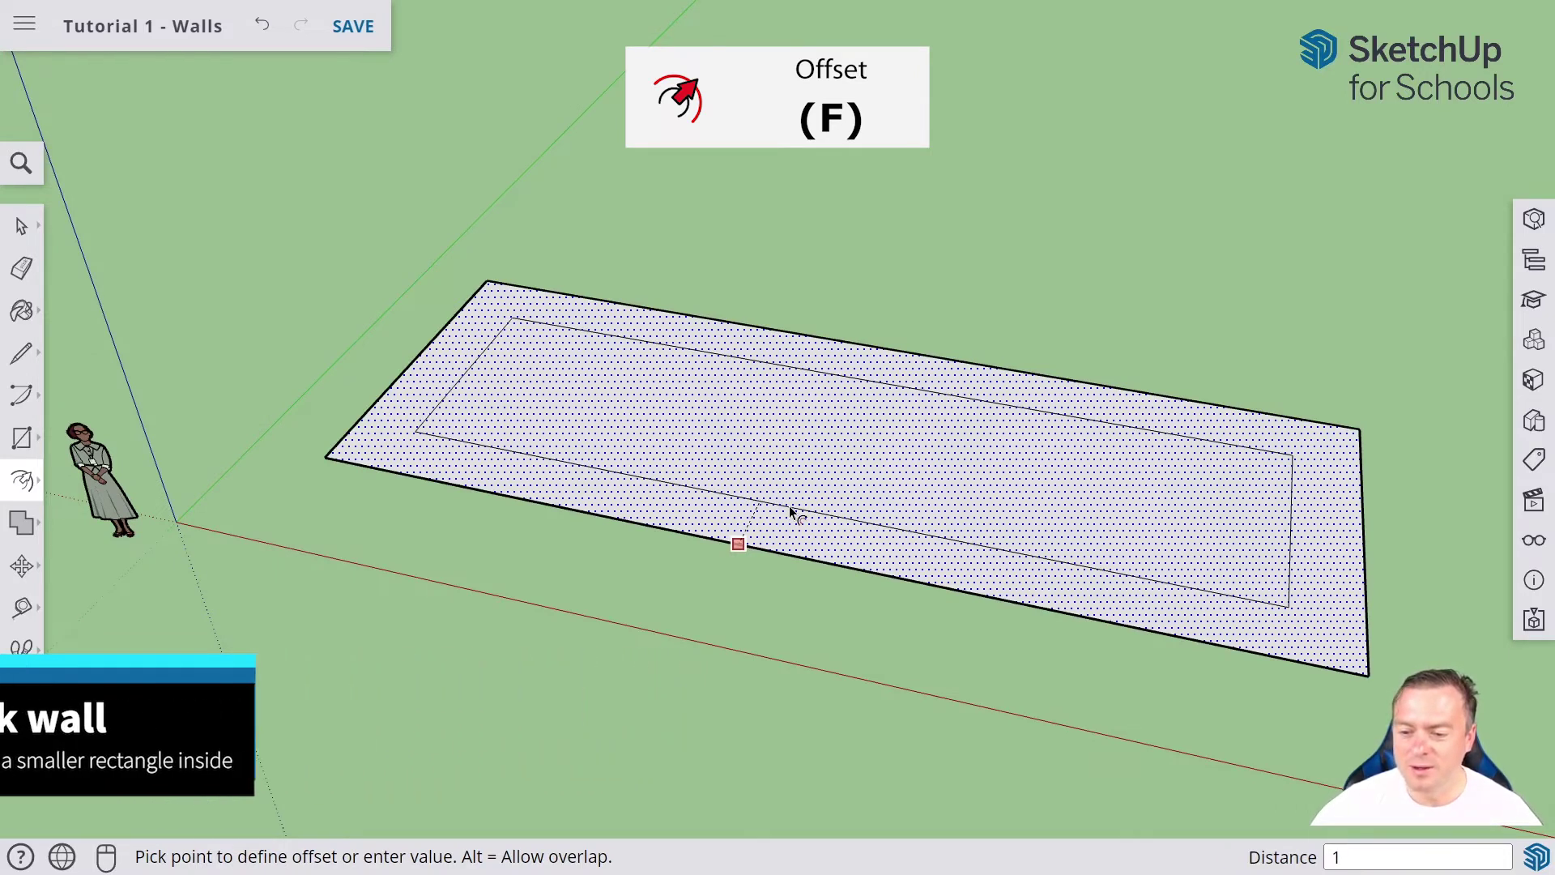
{"action": "type", "text": "00"}
{"action": "key", "text": "Return"}
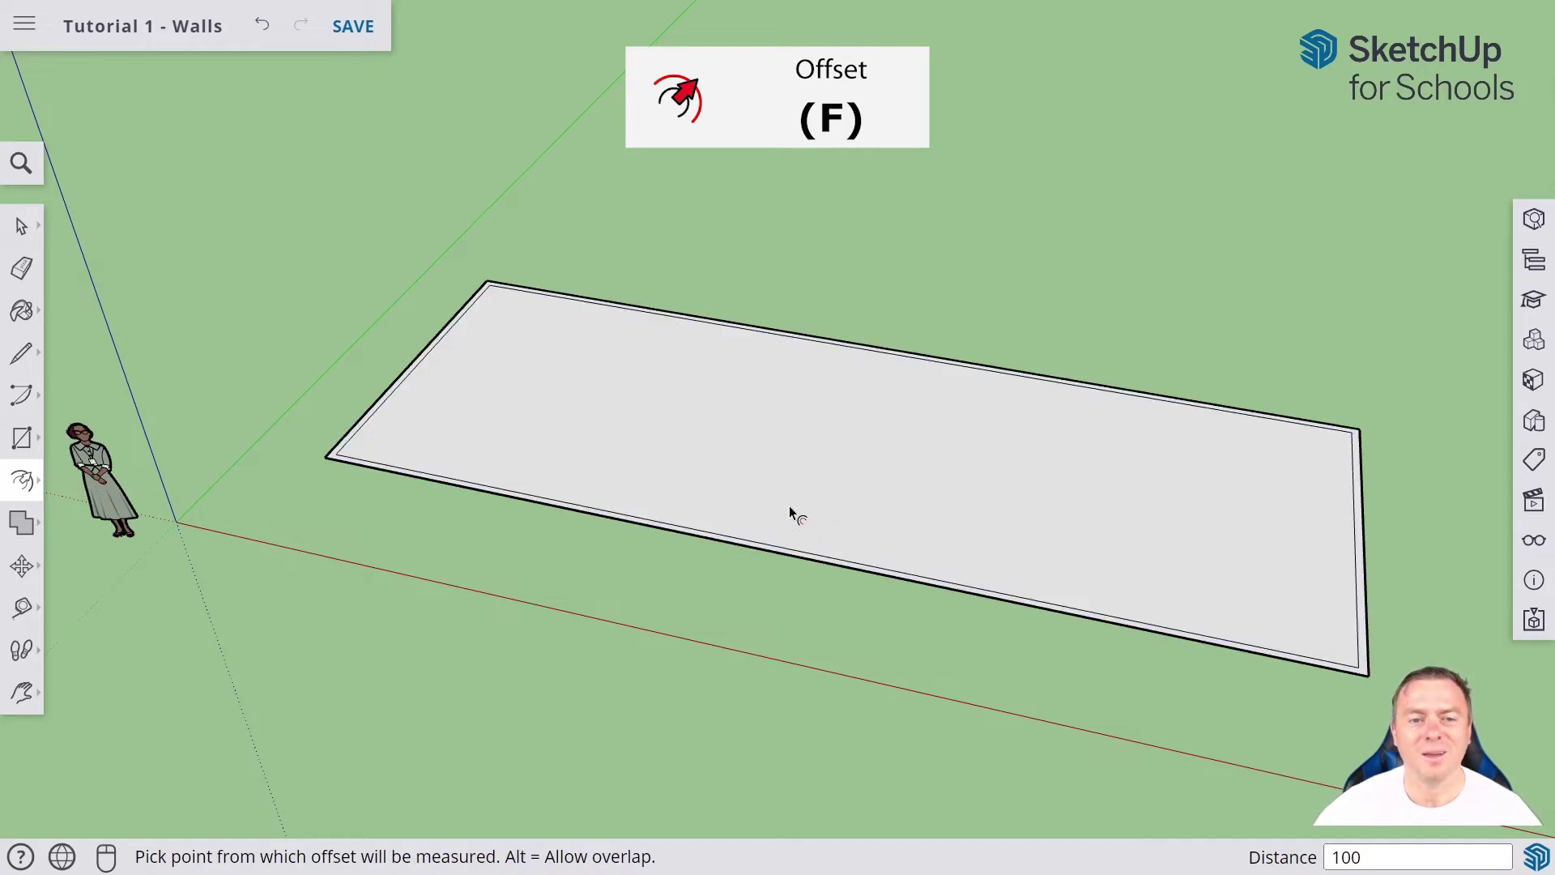
{"action": "scroll", "coordinate": [805, 569], "scroll_direction": "up", "scroll_amount": 5}
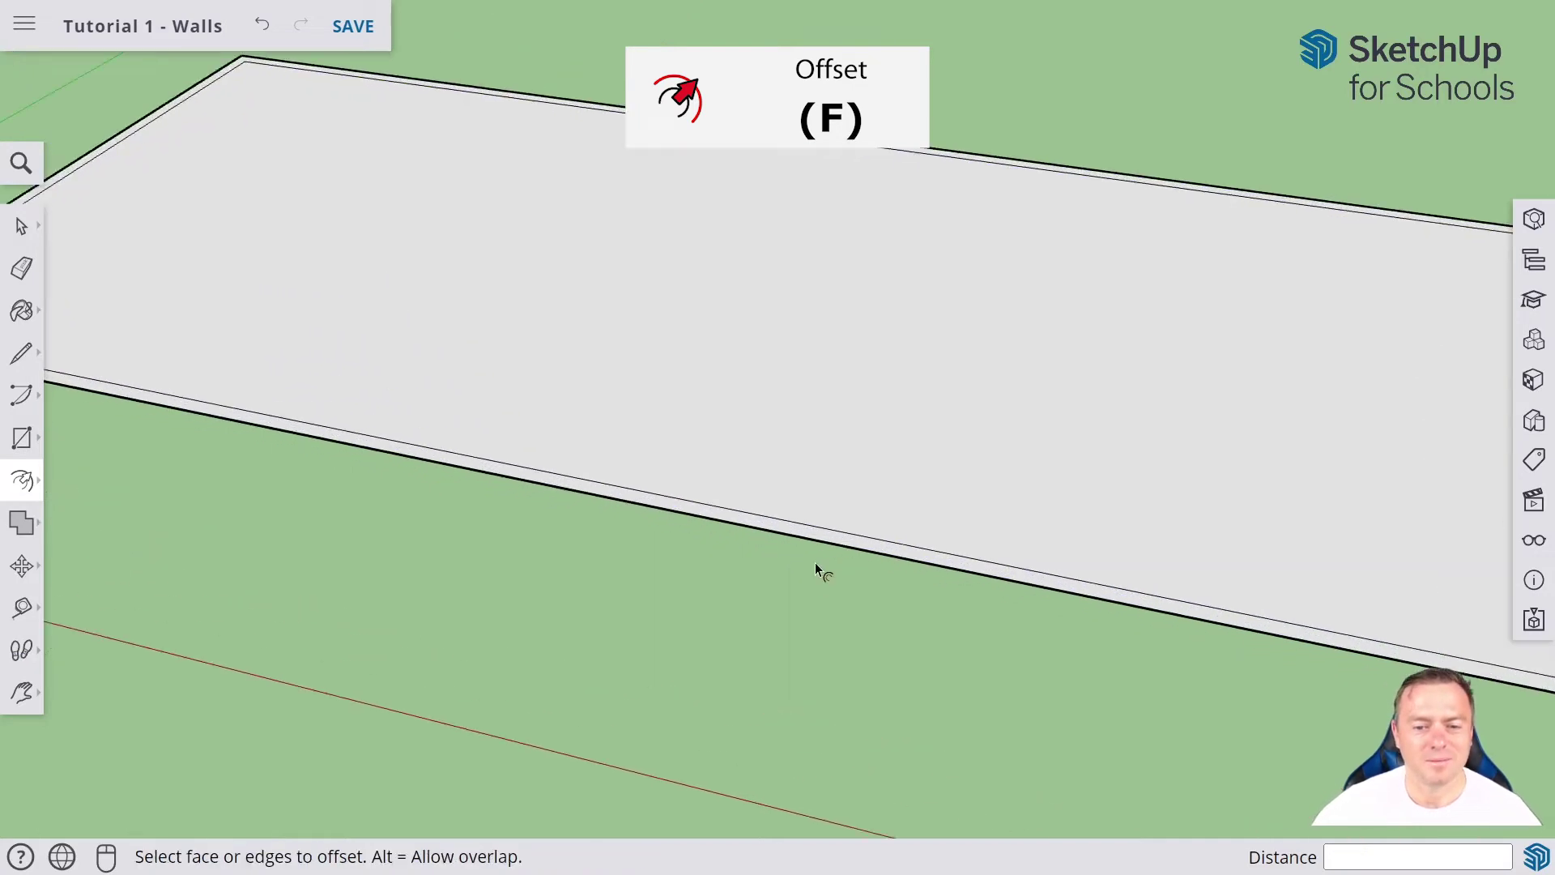
{"action": "scroll", "coordinate": [819, 559], "scroll_direction": "up", "scroll_amount": 3}
{"action": "left_click", "coordinate": [778, 498]}
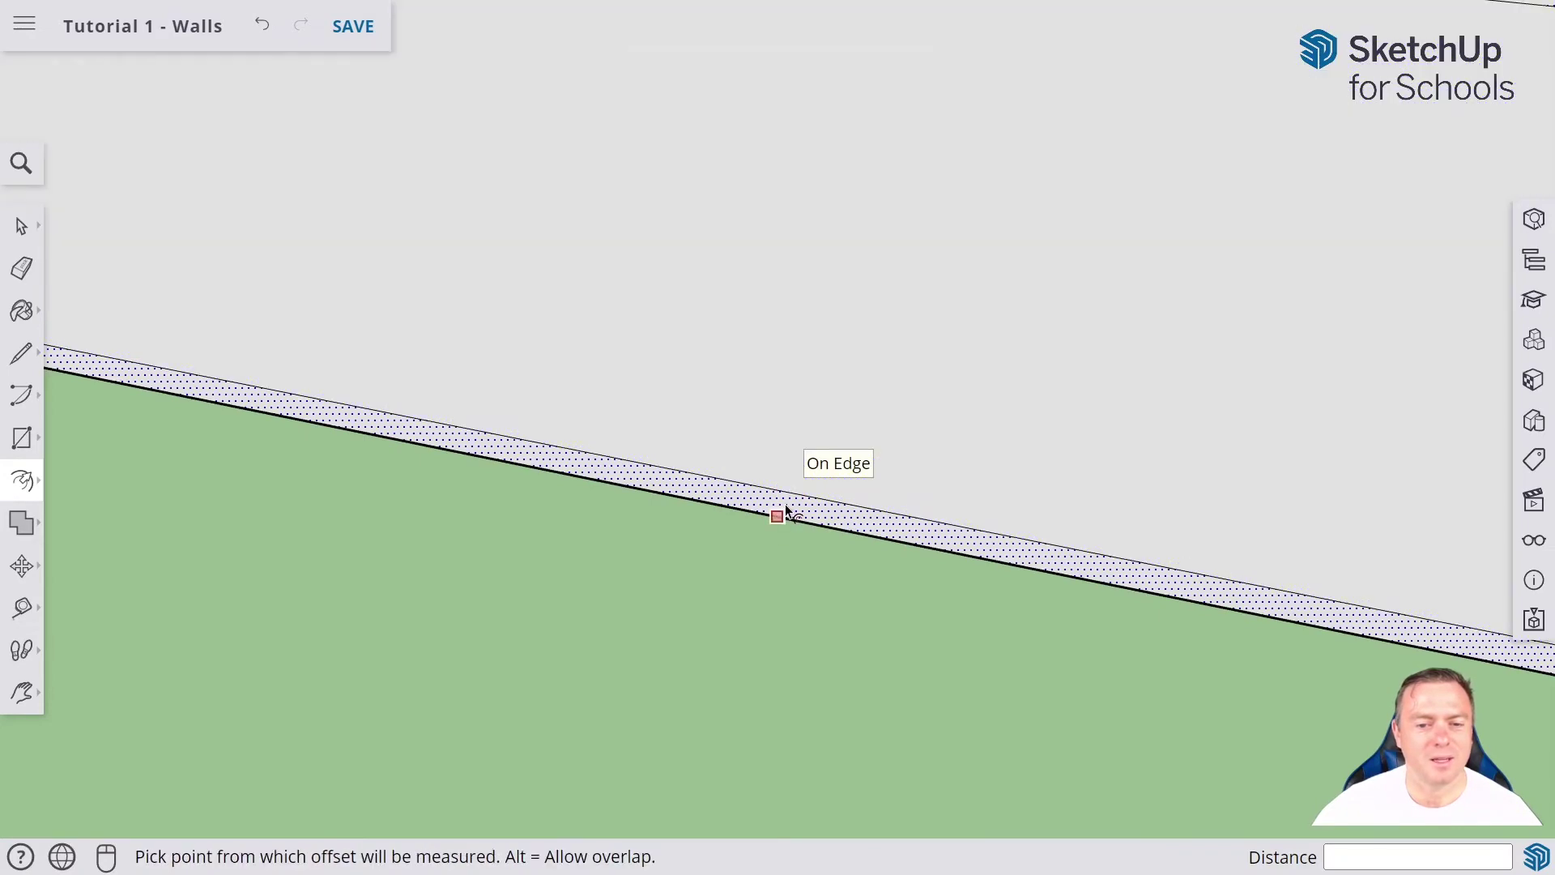
{"action": "left_click", "coordinate": [24, 485]}
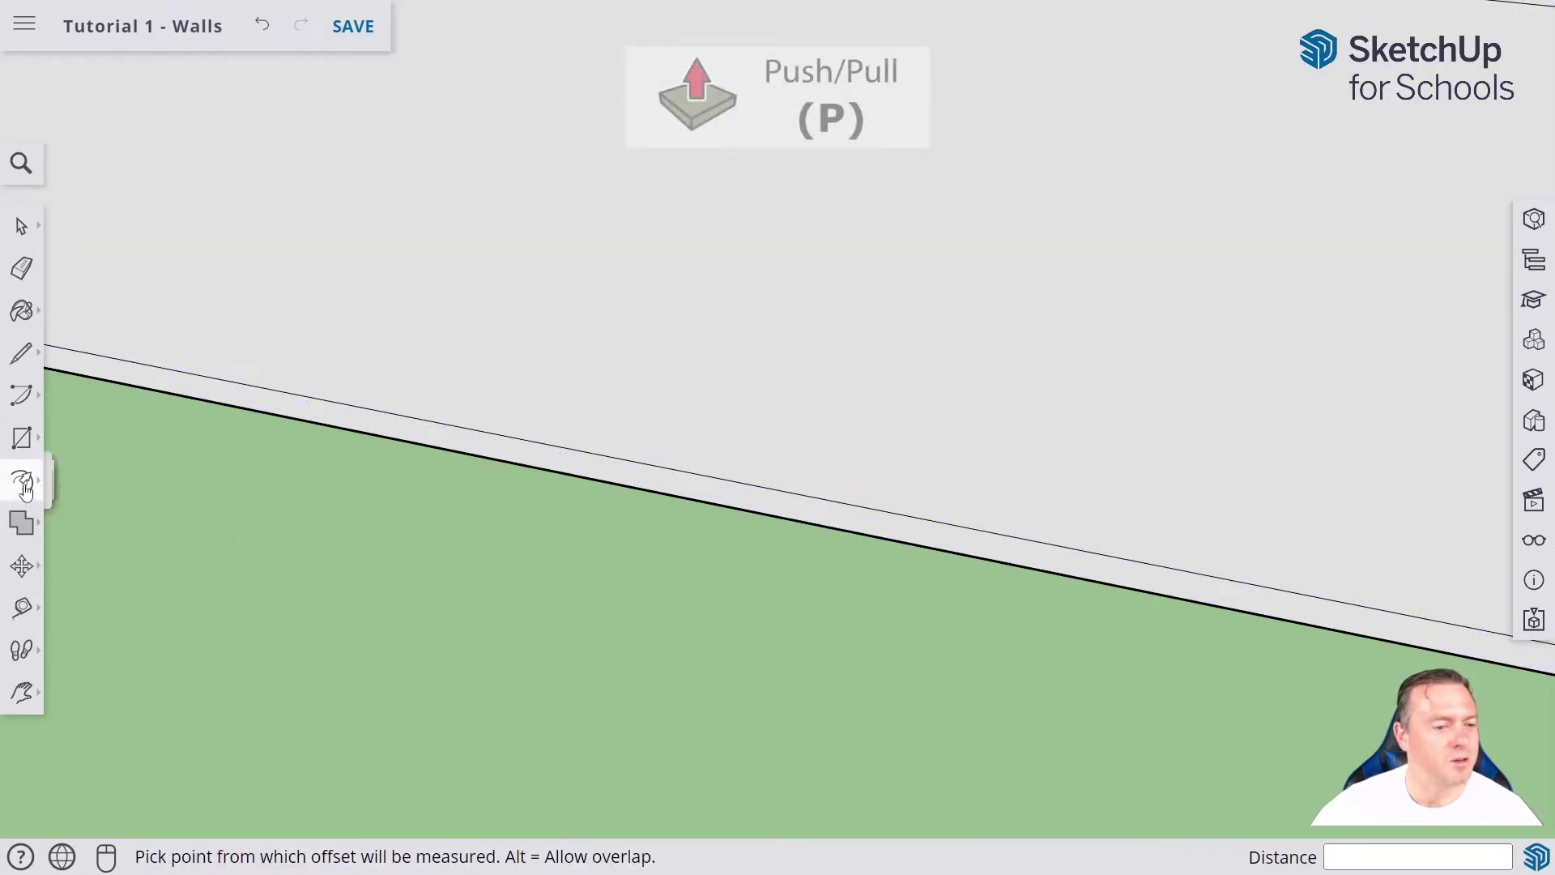
Push/Pull the thin wall band up 2000 mm into walls
{"action": "left_click", "coordinate": [80, 431]}
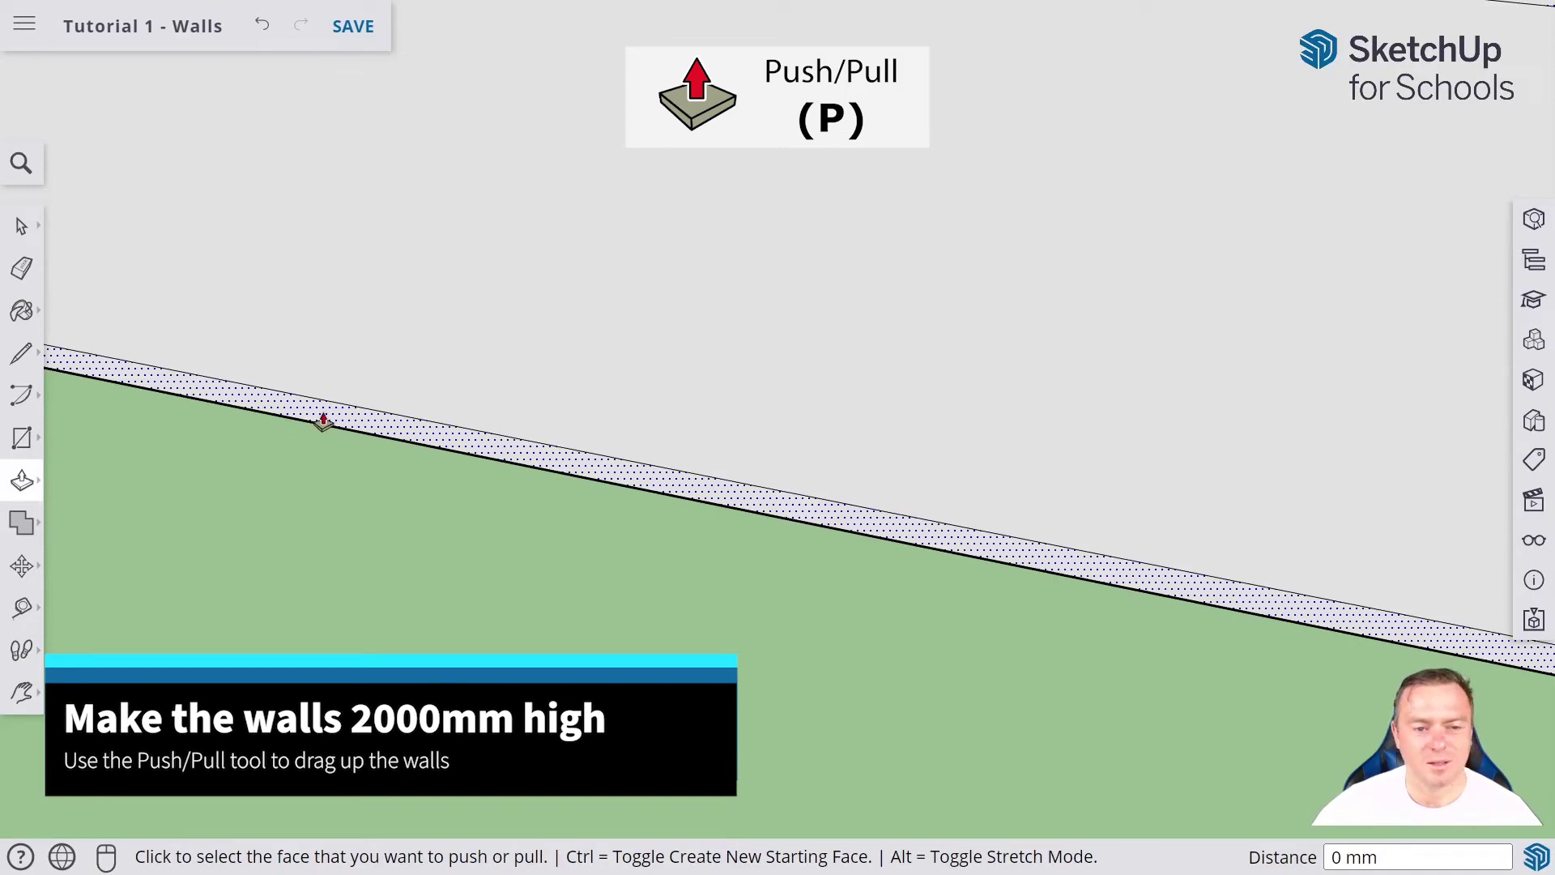
{"action": "left_click", "coordinate": [323, 422]}
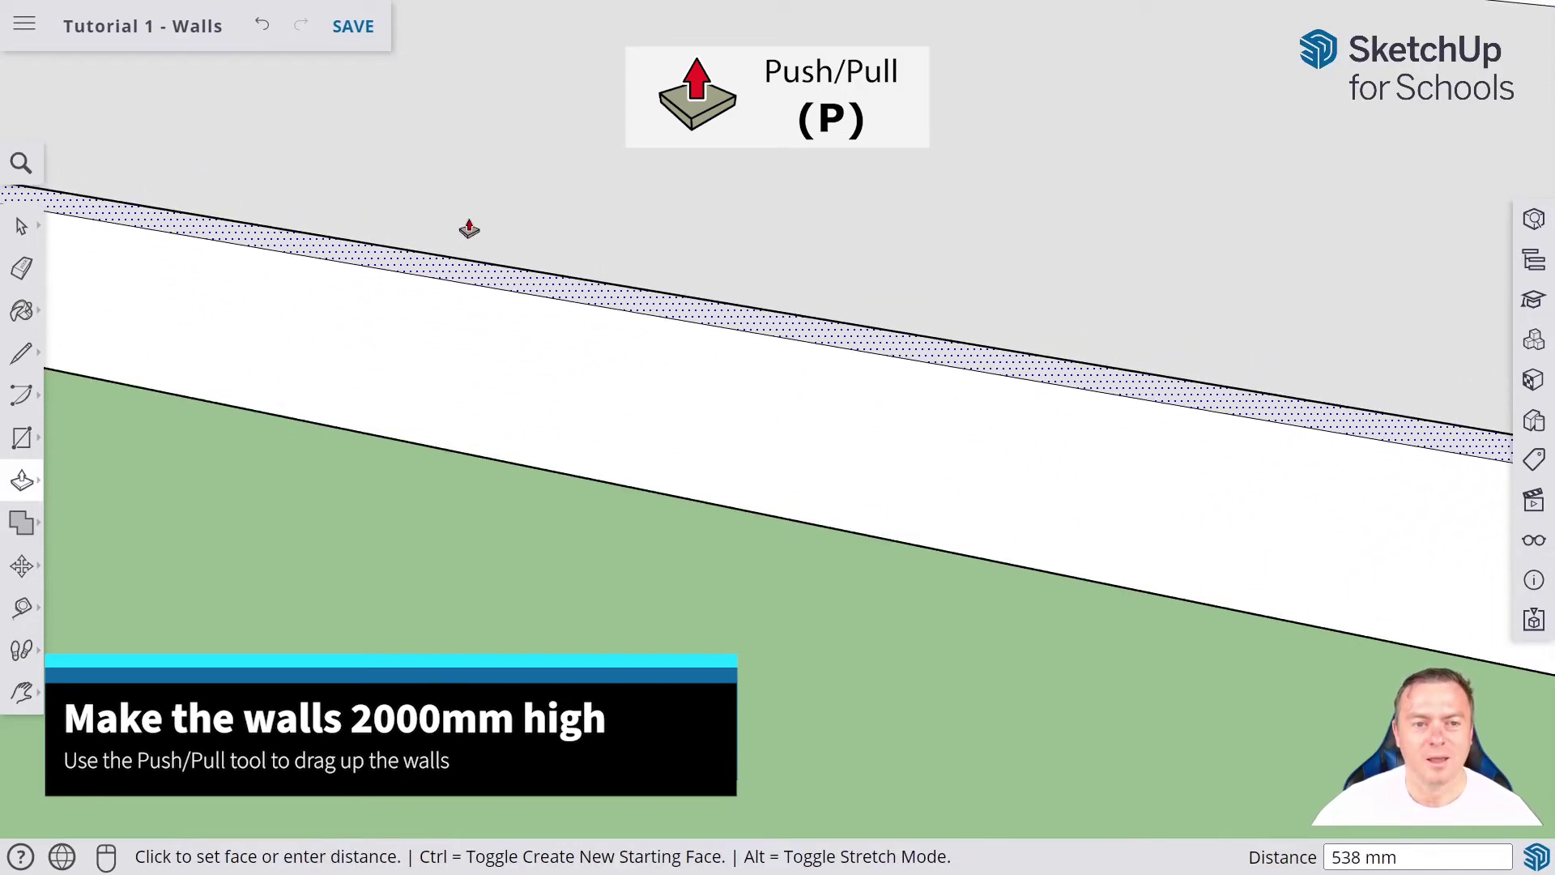
{"action": "scroll", "coordinate": [469, 229], "scroll_direction": "down", "scroll_amount": 5}
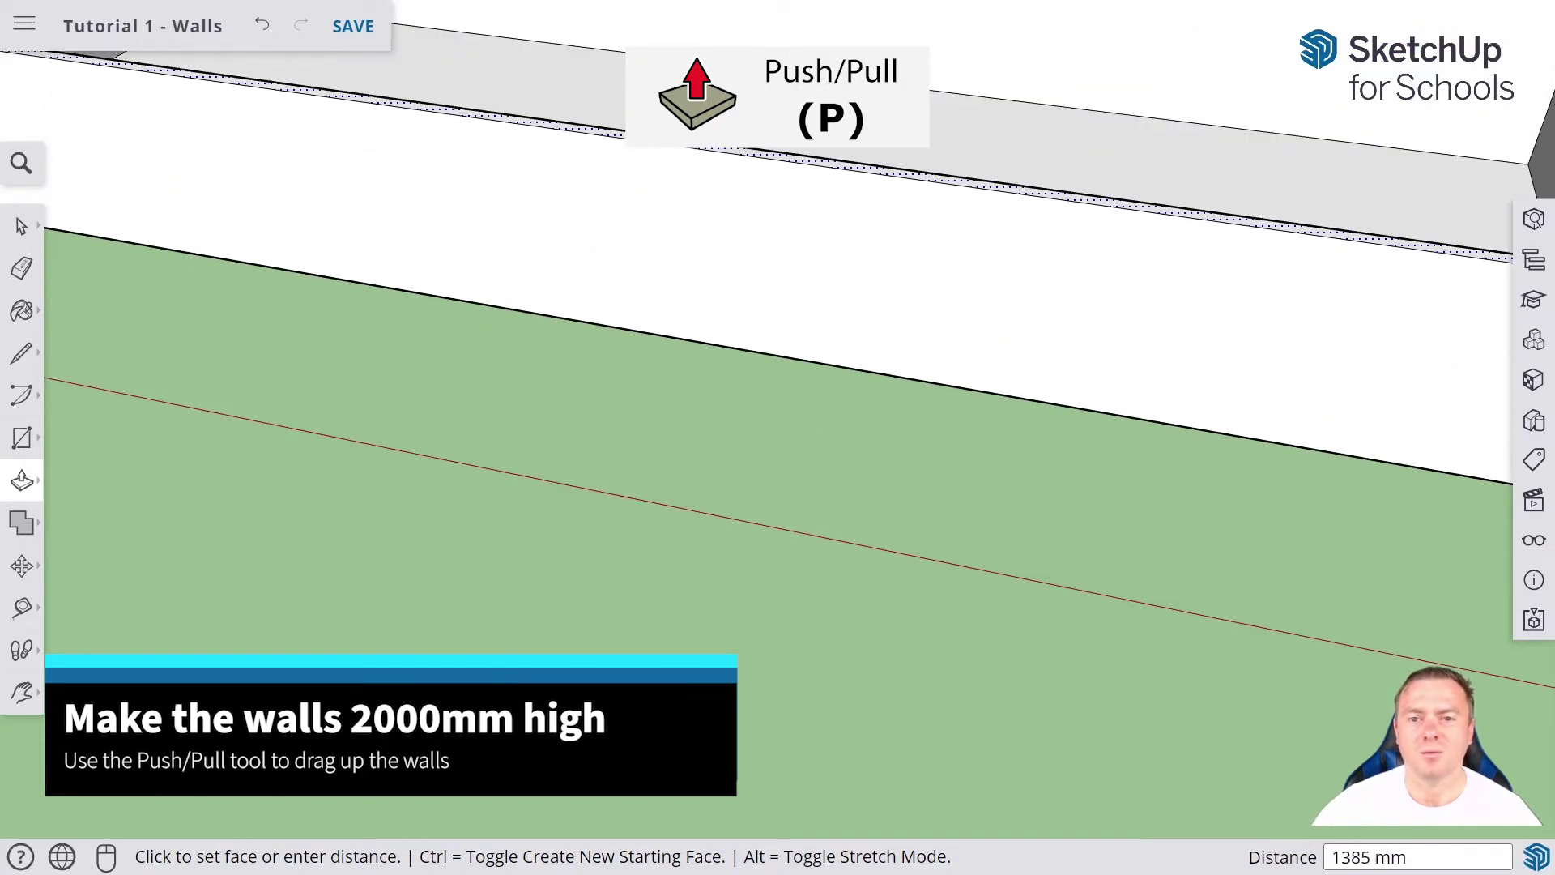
{"action": "middle_click_drag", "start_coordinate": [825, 202], "coordinate": [824, 243]}
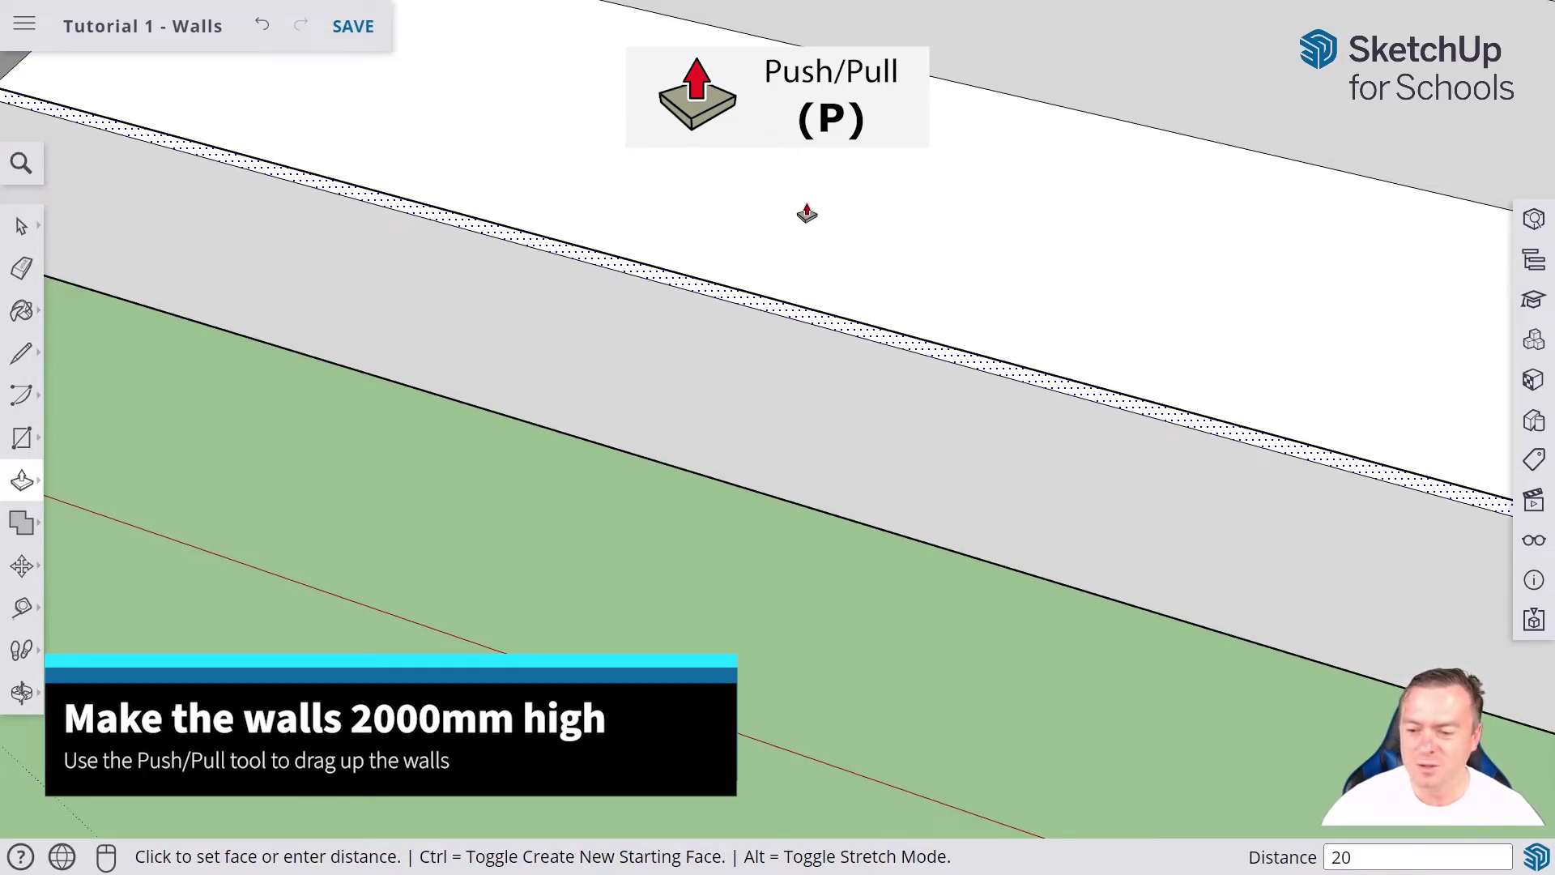
{"action": "key", "text": "Return"}
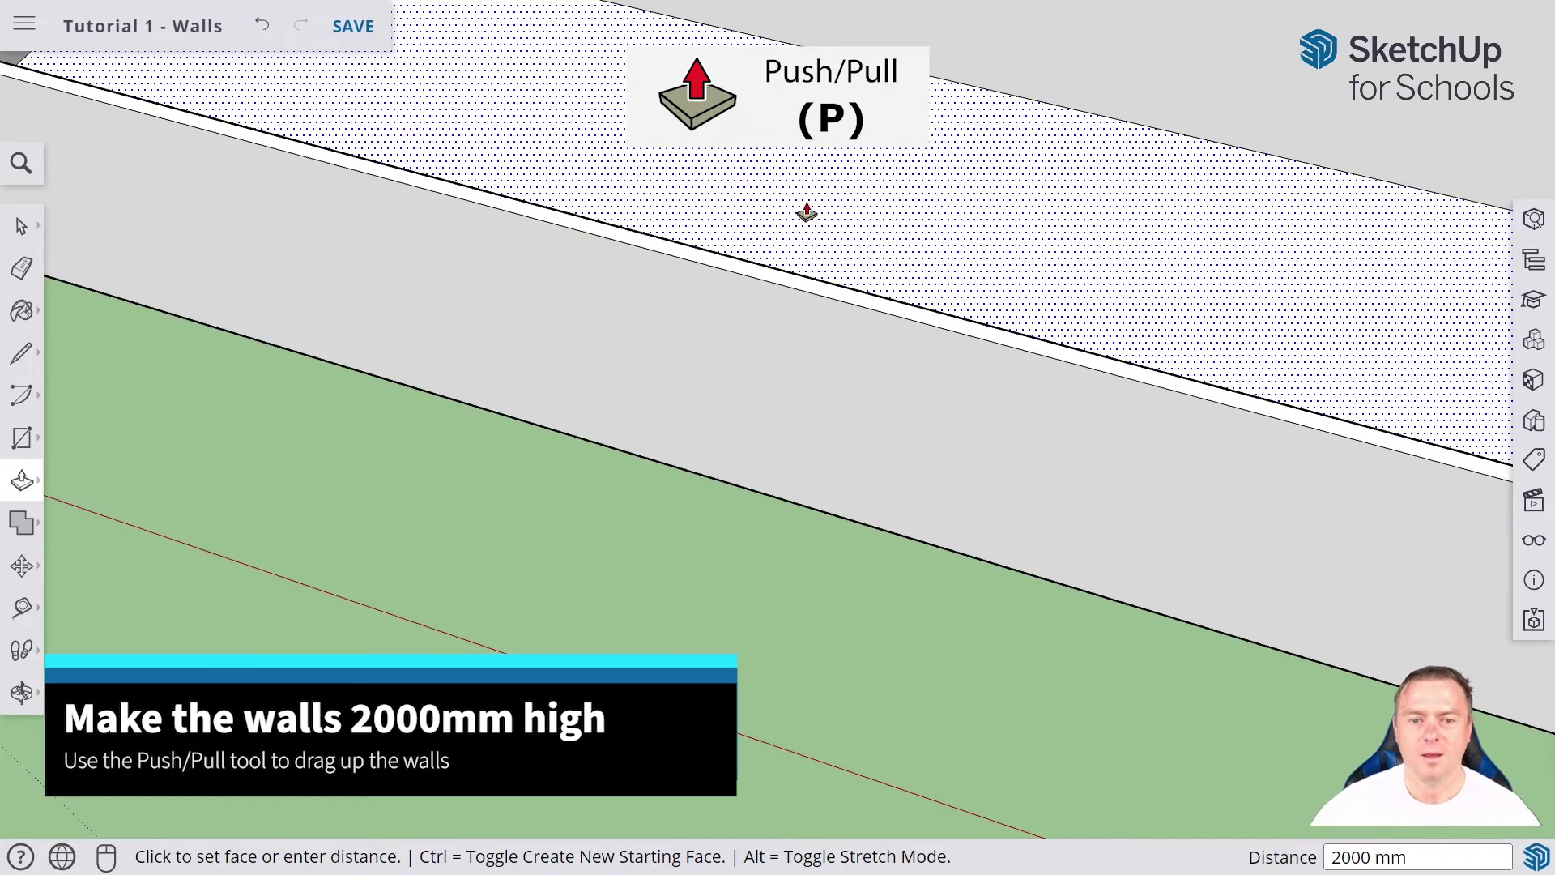
Orbit around the walled box to inspect it from the ends, above and inside
{"action": "middle_click_drag", "start_coordinate": [872, 162], "coordinate": [940, 218]}
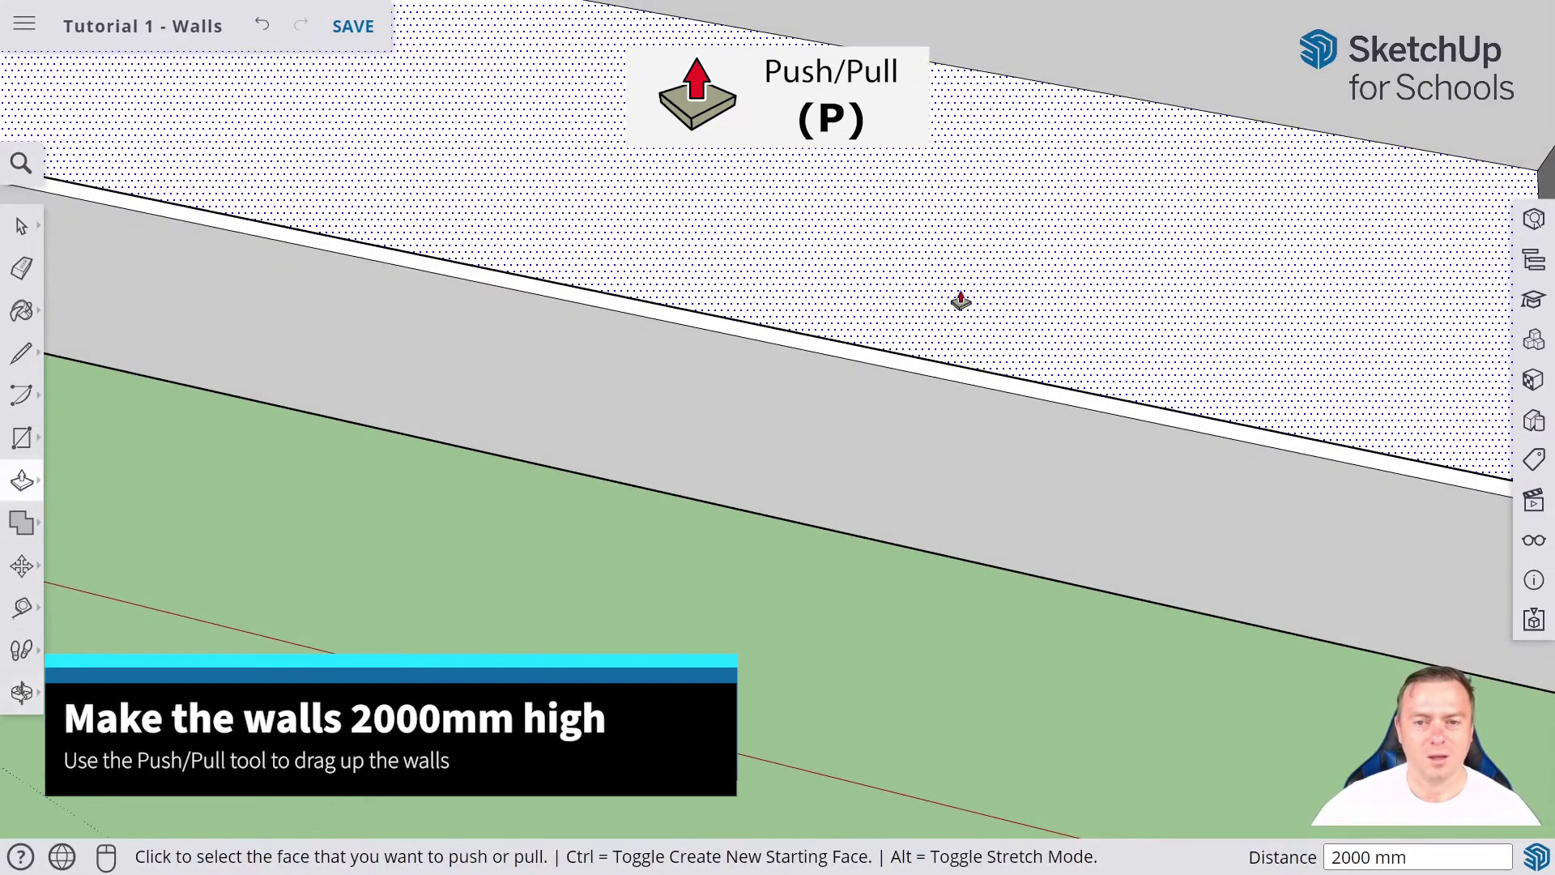
{"action": "middle_click_drag", "start_coordinate": [962, 299], "coordinate": [984, 585]}
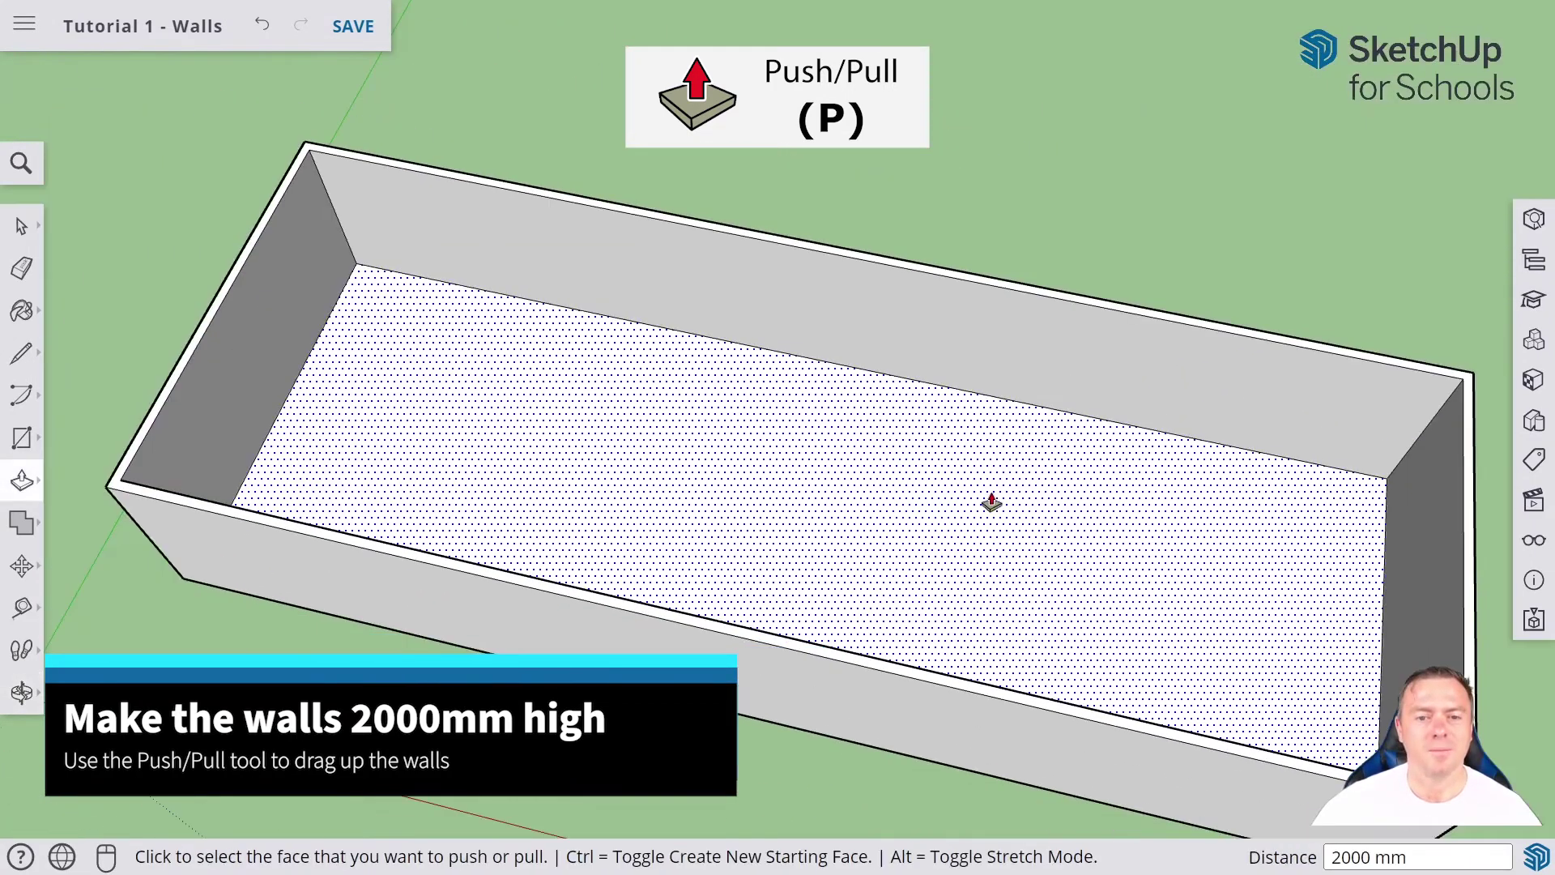
{"action": "scroll", "coordinate": [1013, 469], "scroll_direction": "down", "scroll_amount": 1}
{"action": "middle_click_drag", "start_coordinate": [1196, 420], "coordinate": [871, 234]}
{"action": "scroll", "coordinate": [865, 385], "scroll_direction": "down", "scroll_amount": 3}
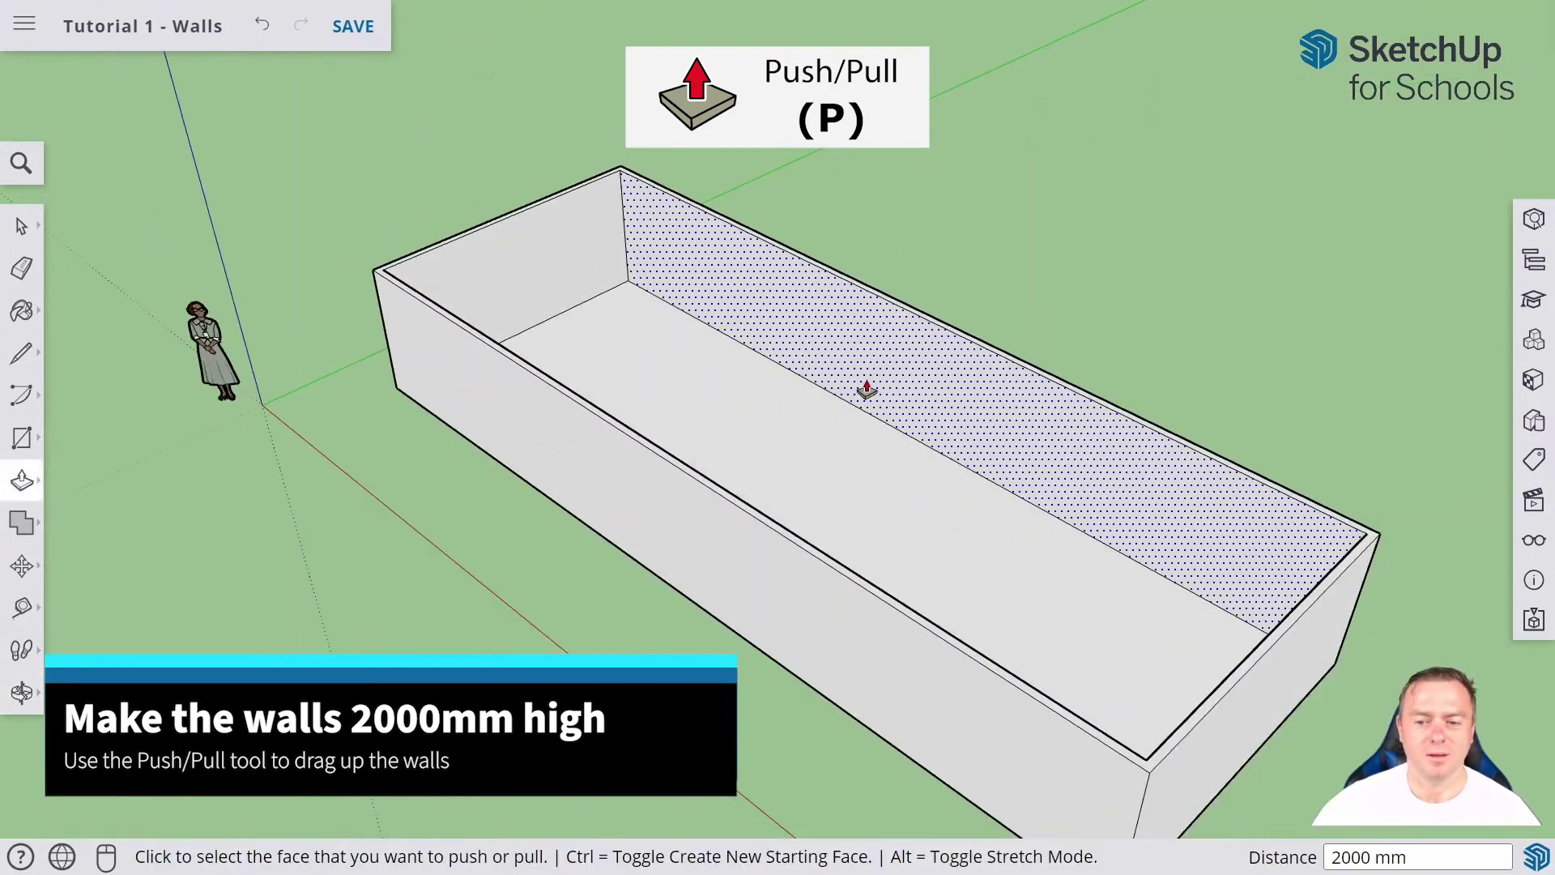
{"action": "middle_click_drag", "start_coordinate": [913, 424], "coordinate": [742, 329]}
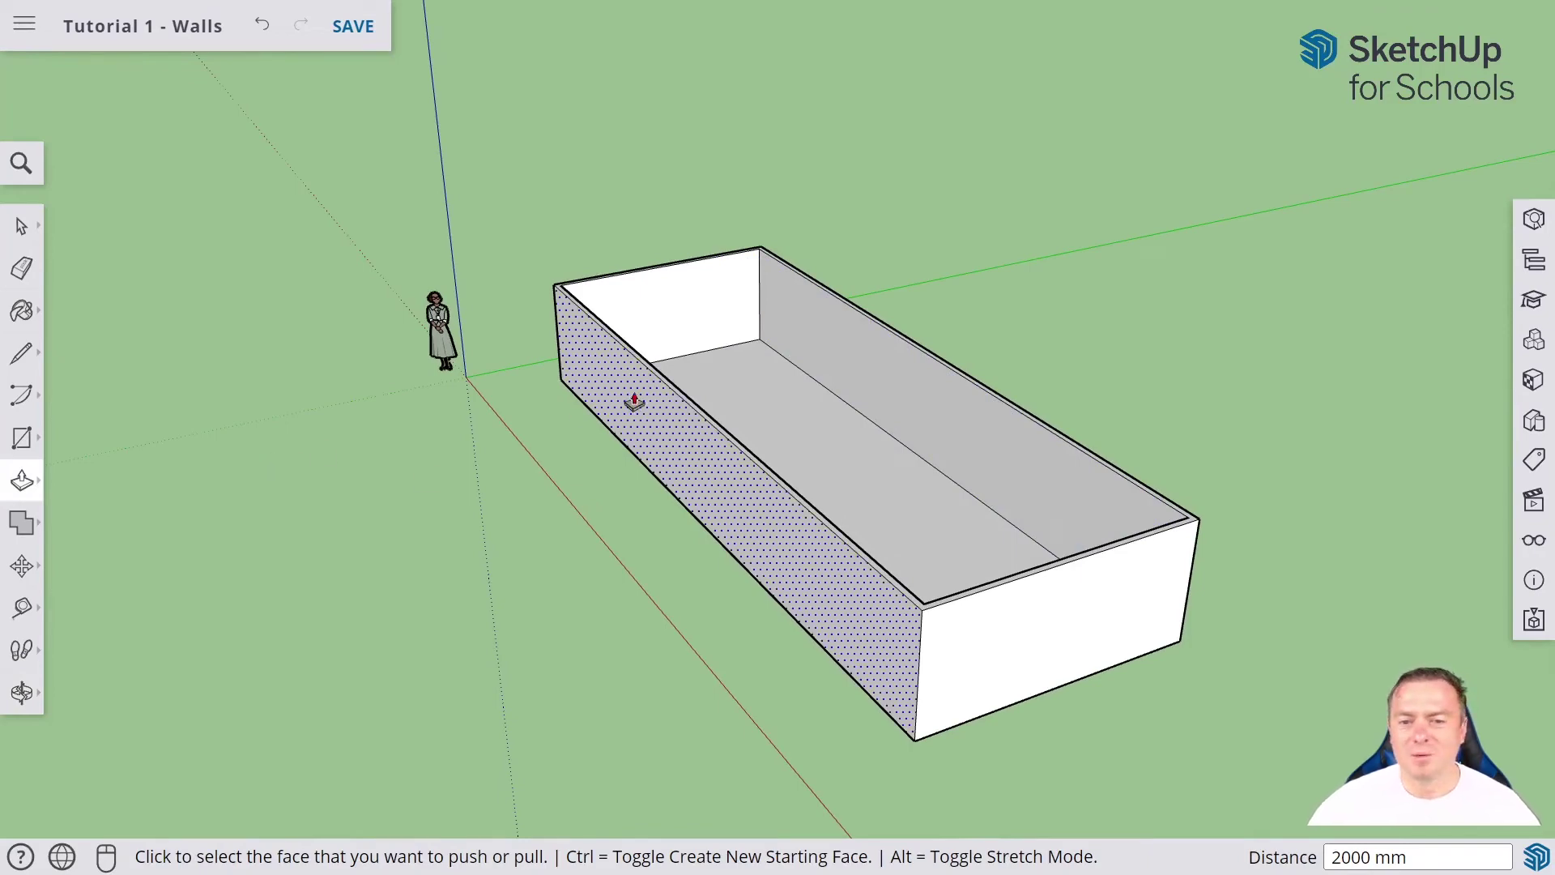
{"action": "middle_click_drag", "start_coordinate": [1115, 269], "coordinate": [1056, 320]}
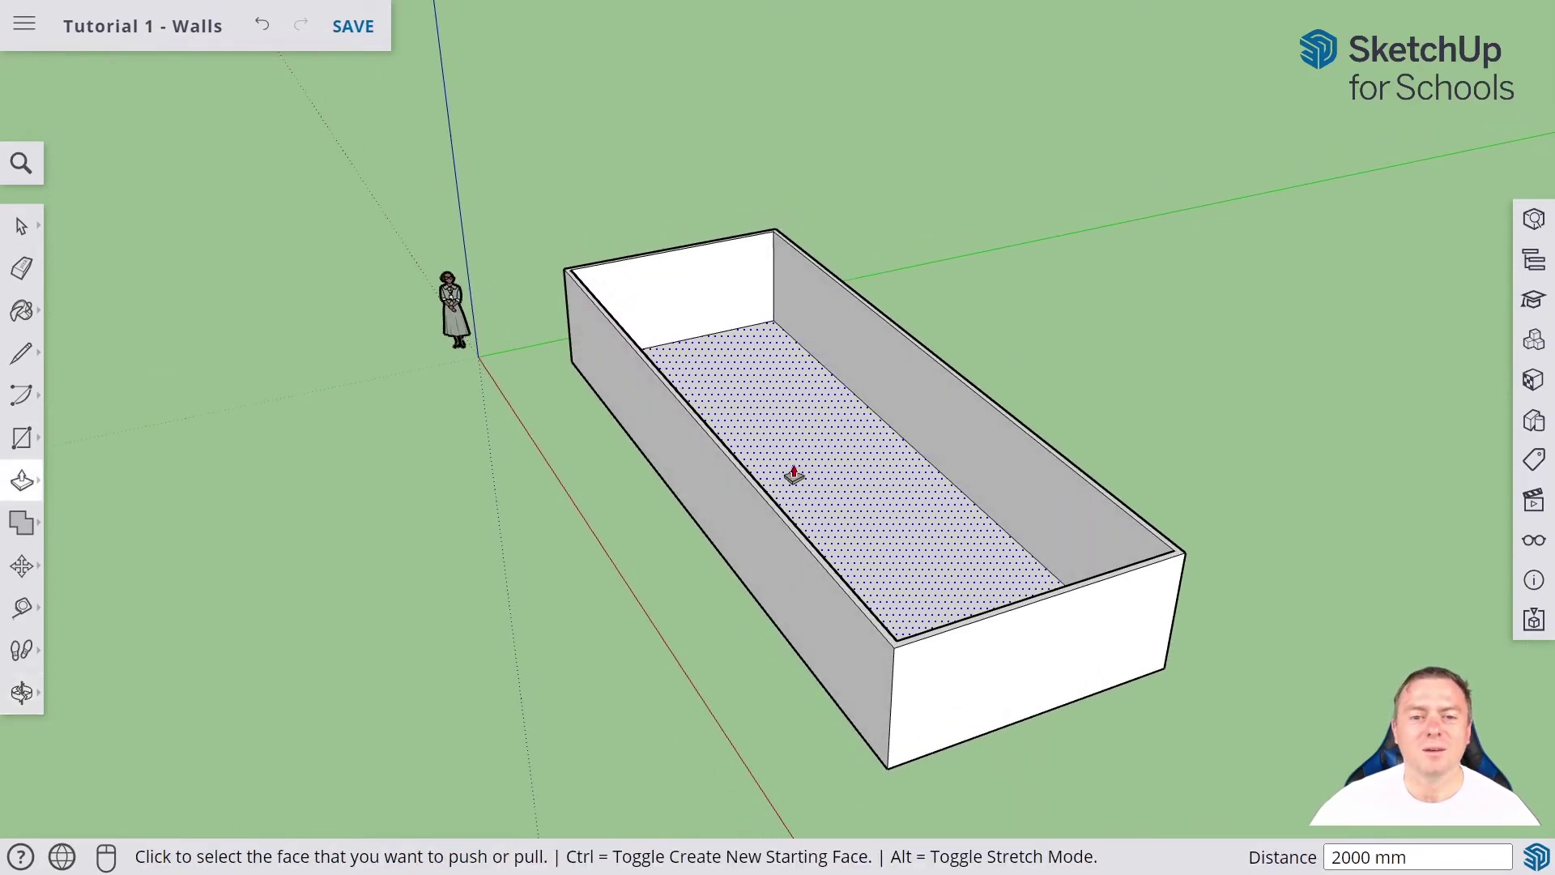
{"action": "middle_click_drag", "start_coordinate": [794, 475], "coordinate": [861, 361]}
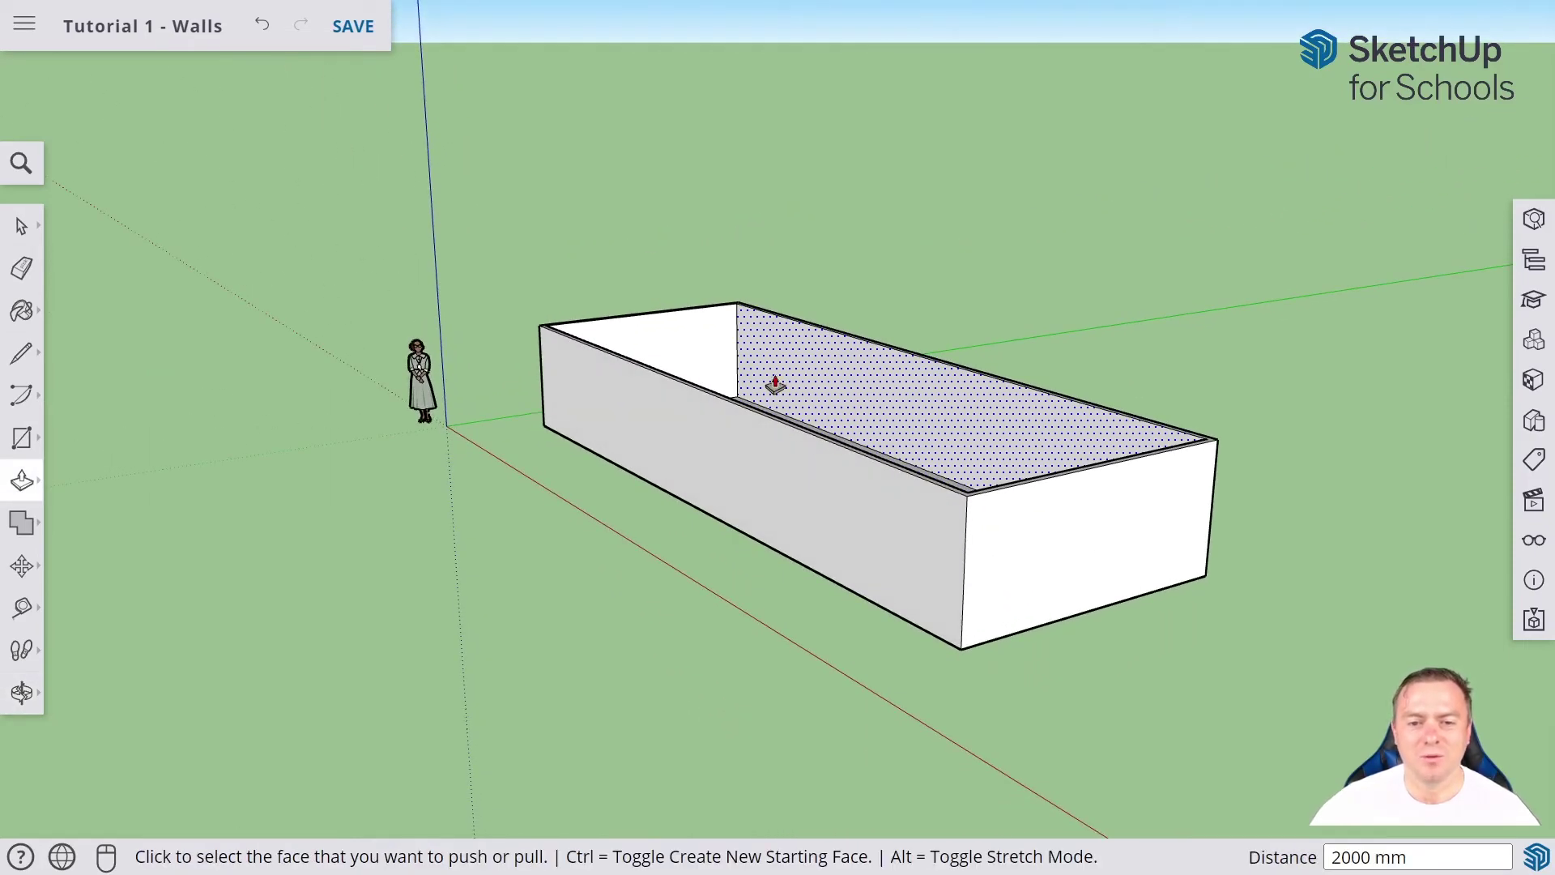
{"action": "middle_click_drag", "start_coordinate": [776, 384], "coordinate": [750, 640]}
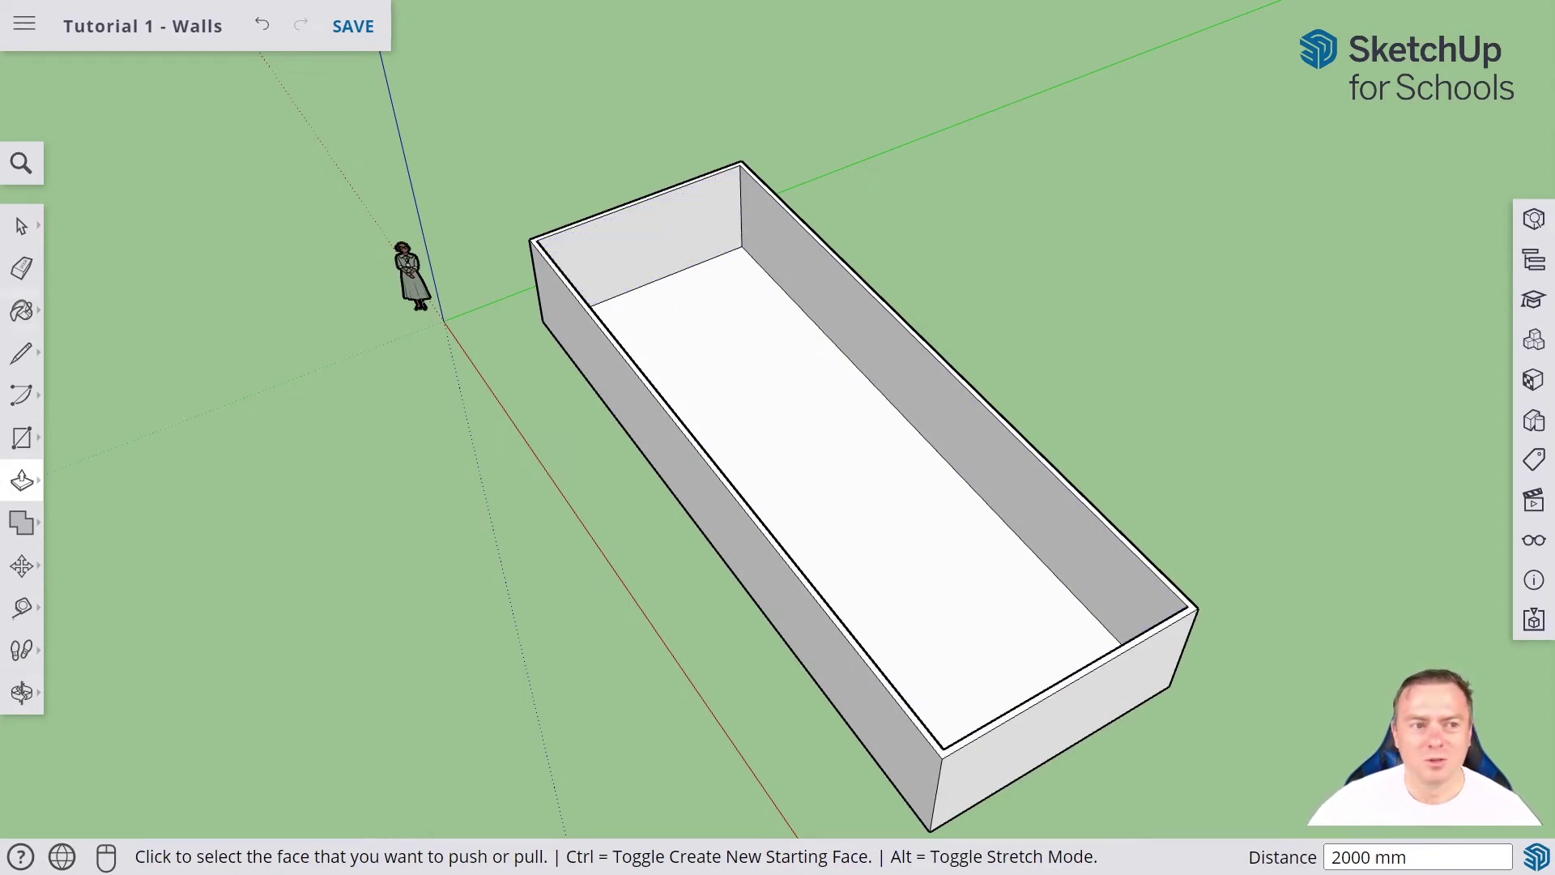
Add a new tag named 'Floor' in the Tags panel
{"action": "left_click", "coordinate": [22, 227]}
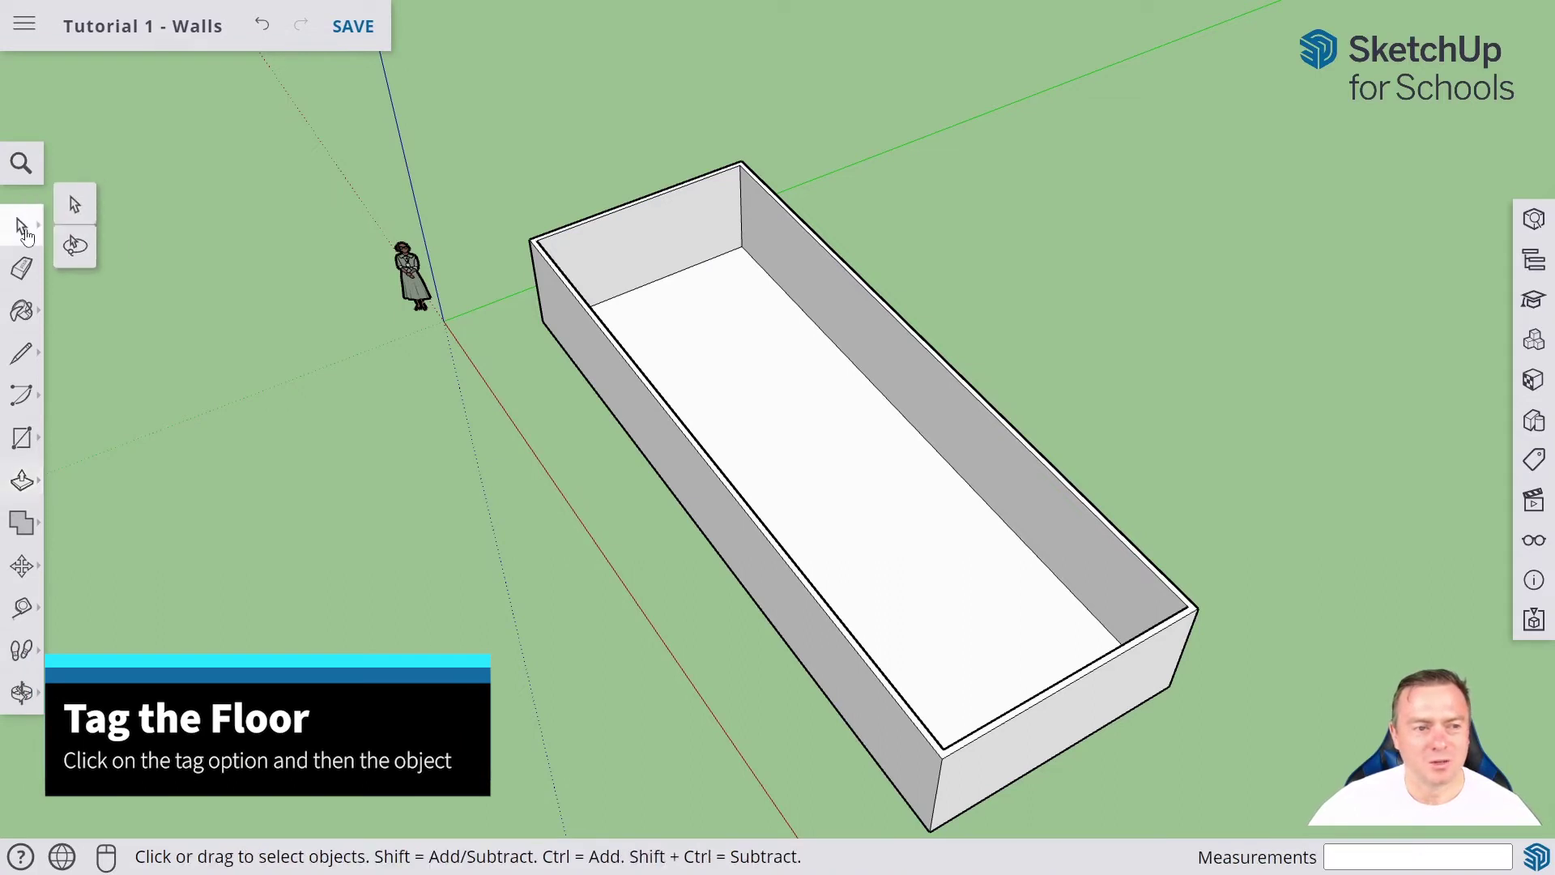
{"action": "left_click", "coordinate": [74, 204]}
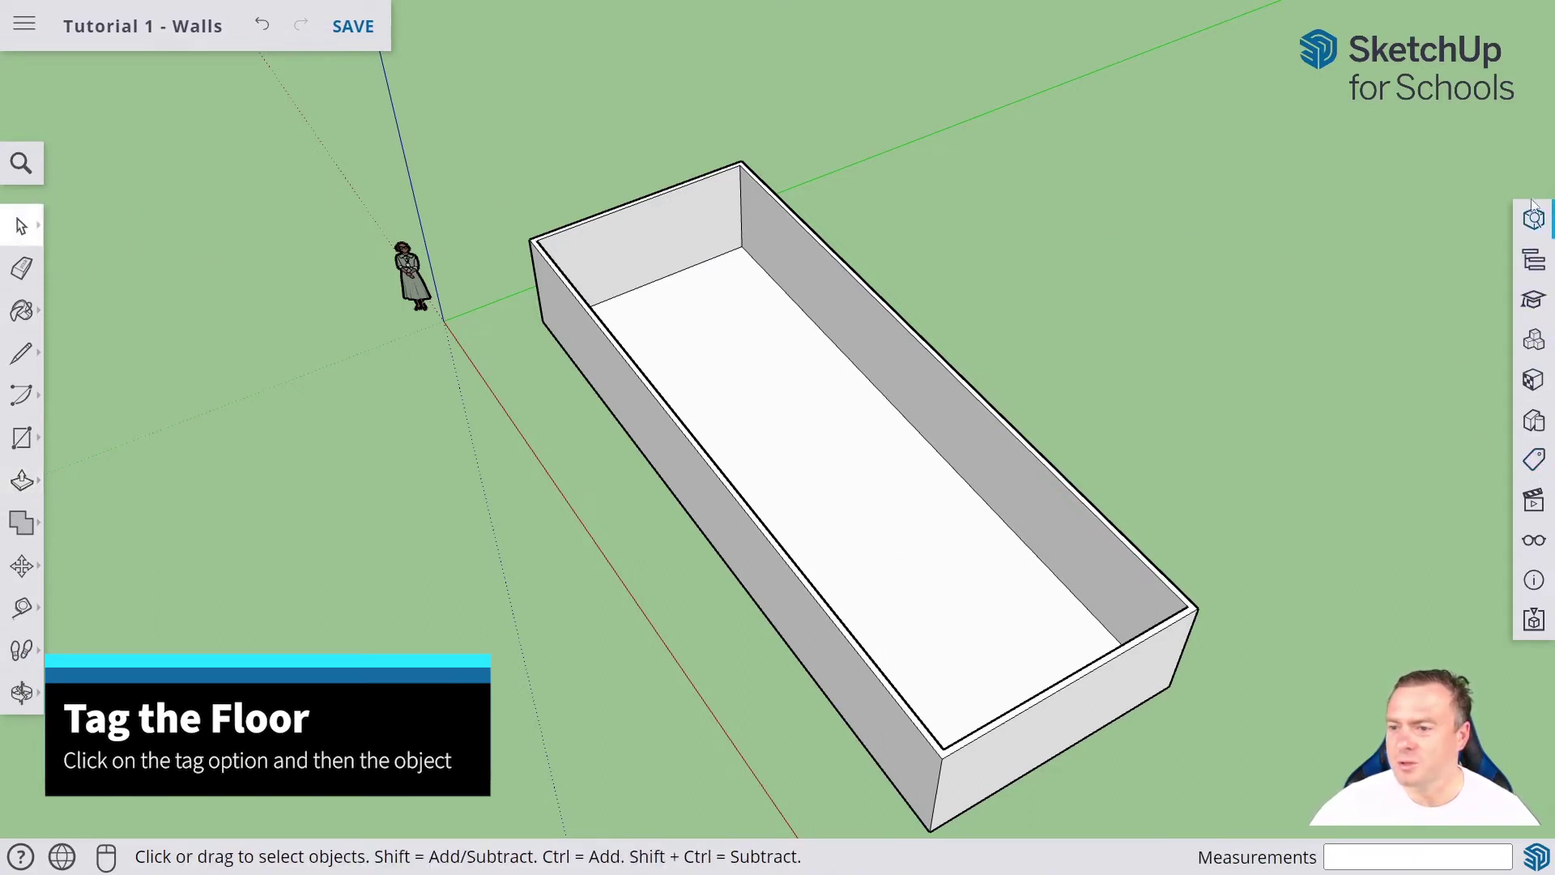
{"action": "left_click", "coordinate": [1533, 459]}
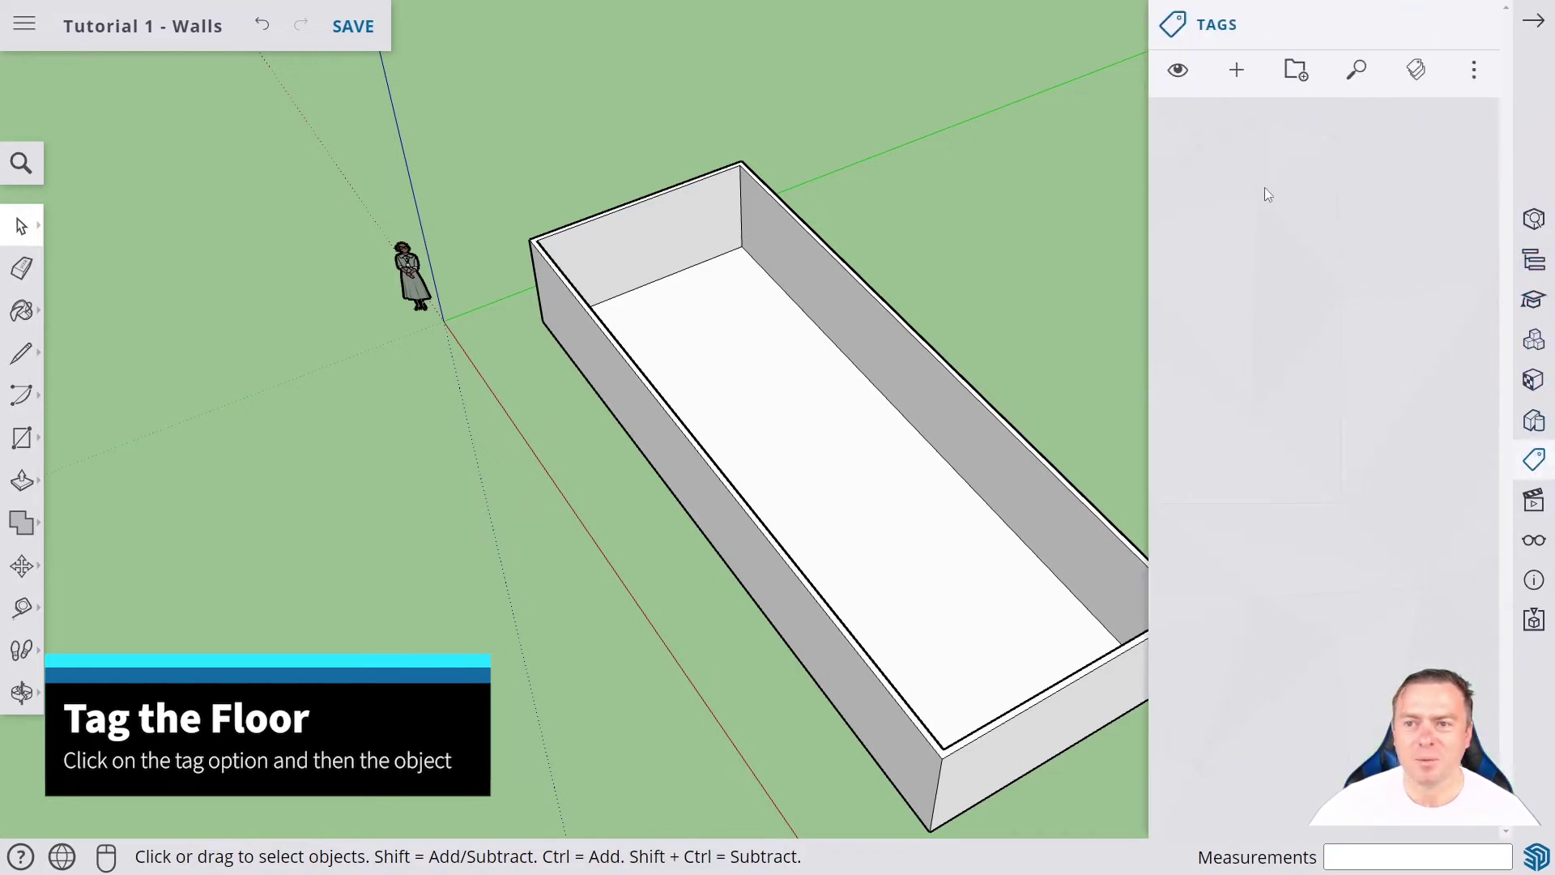
{"action": "left_click", "coordinate": [1237, 71]}
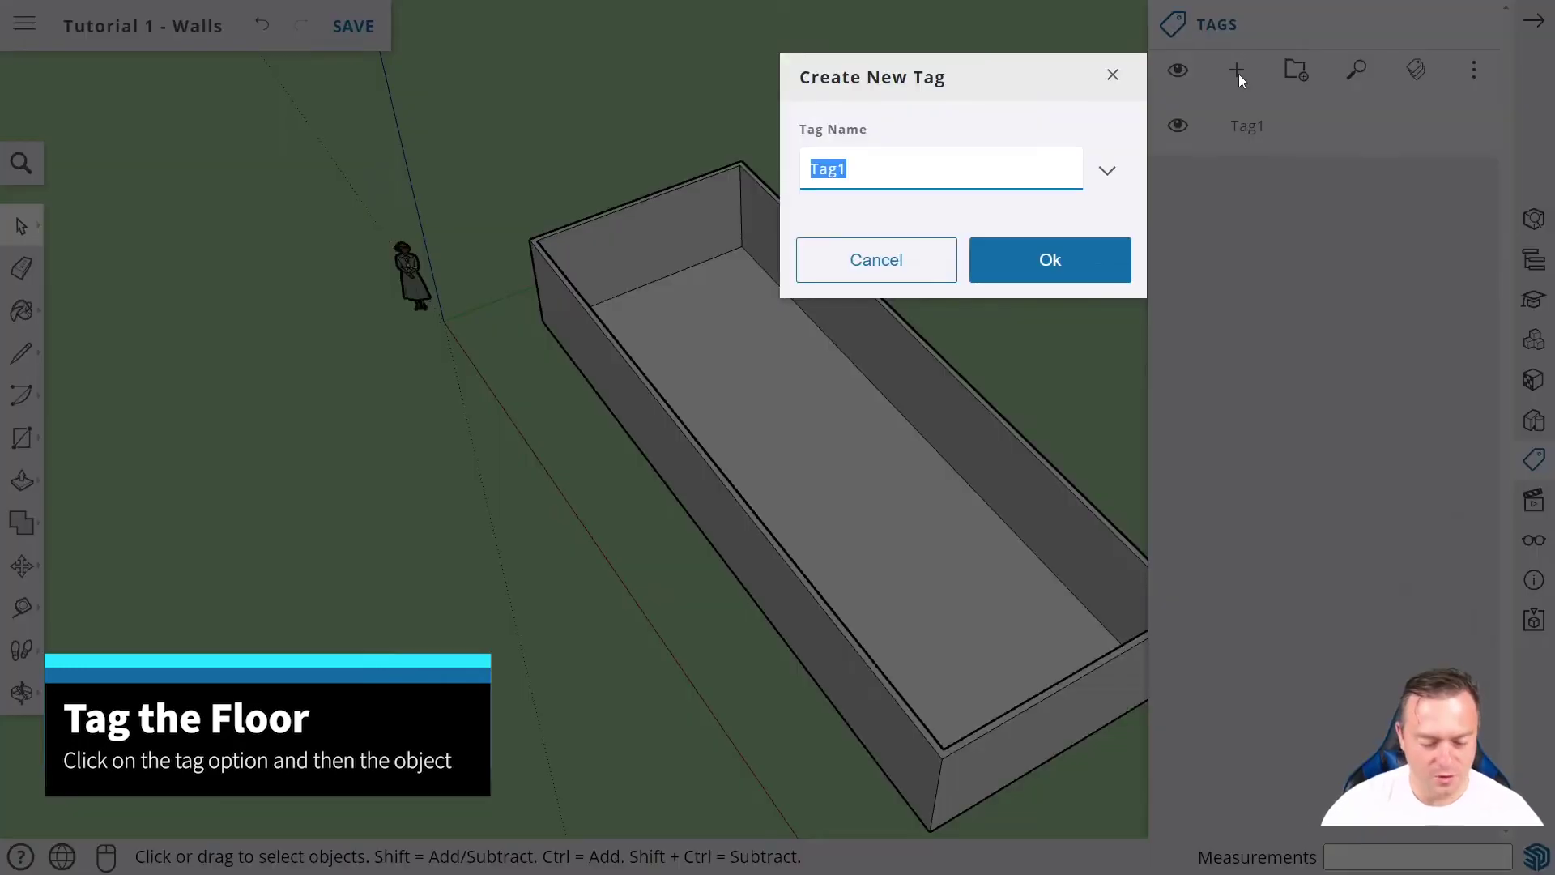
{"action": "type", "text": "Floor"}
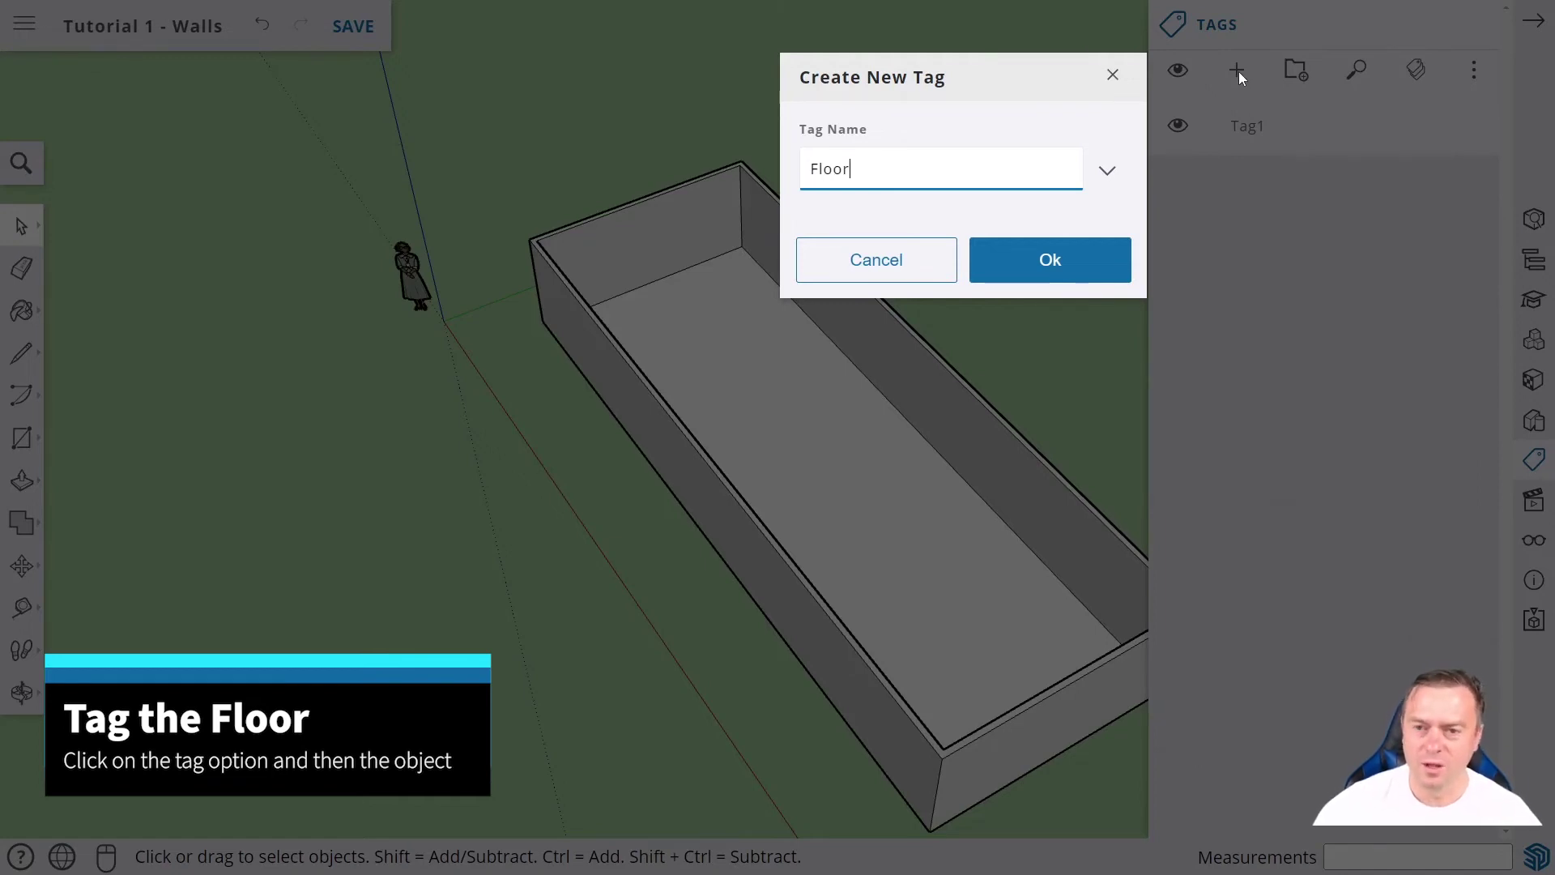
{"action": "left_click", "coordinate": [1058, 259]}
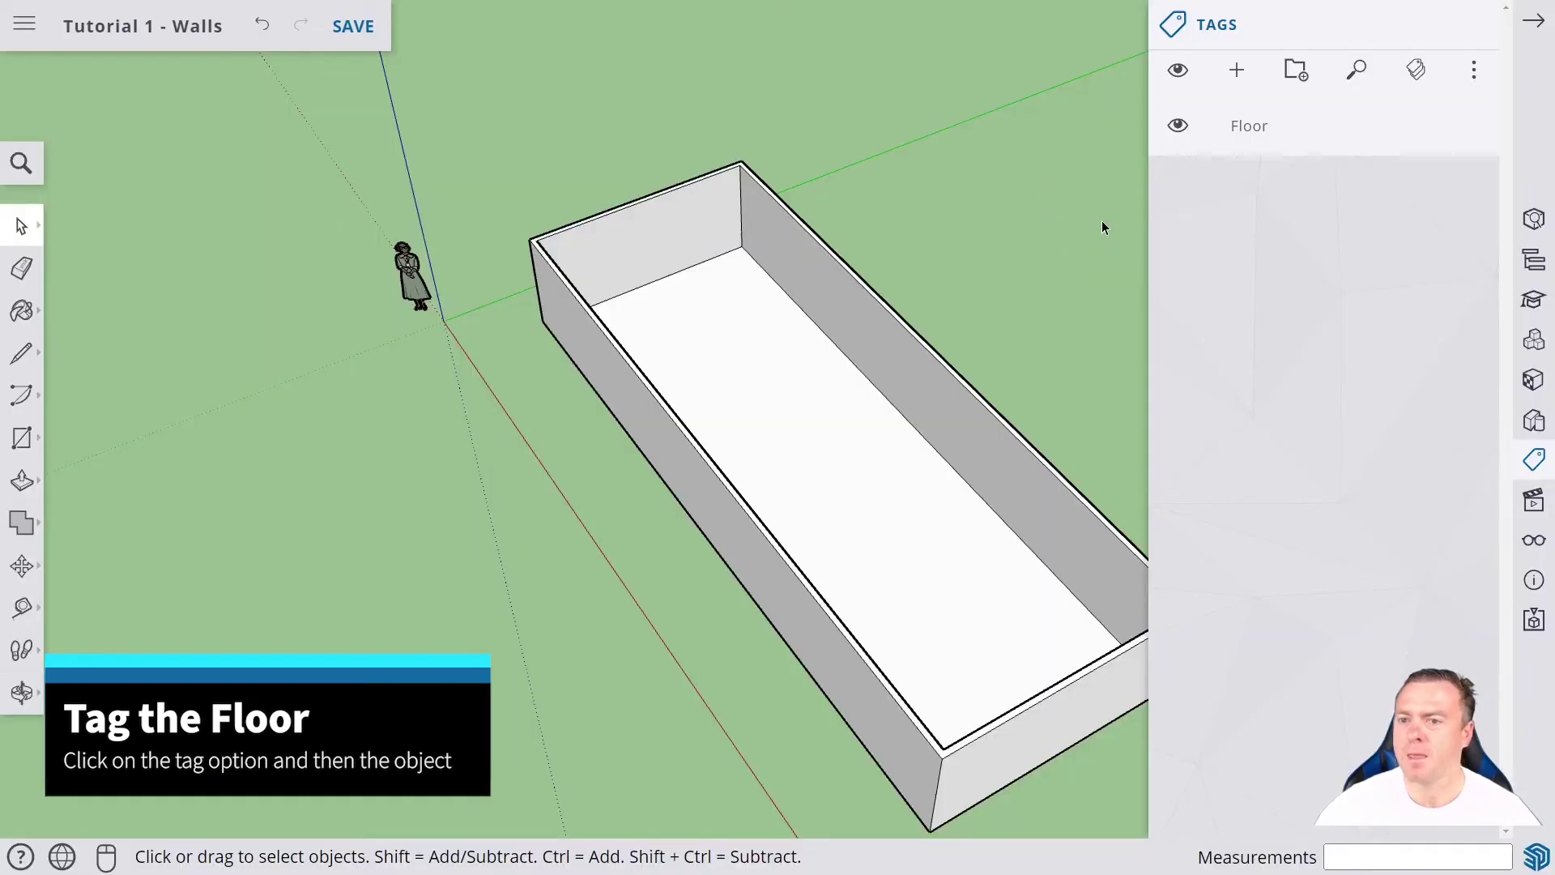
Assign the Floor tag to the room's floor face
{"action": "middle_click_drag", "start_coordinate": [1086, 272], "coordinate": [938, 298]}
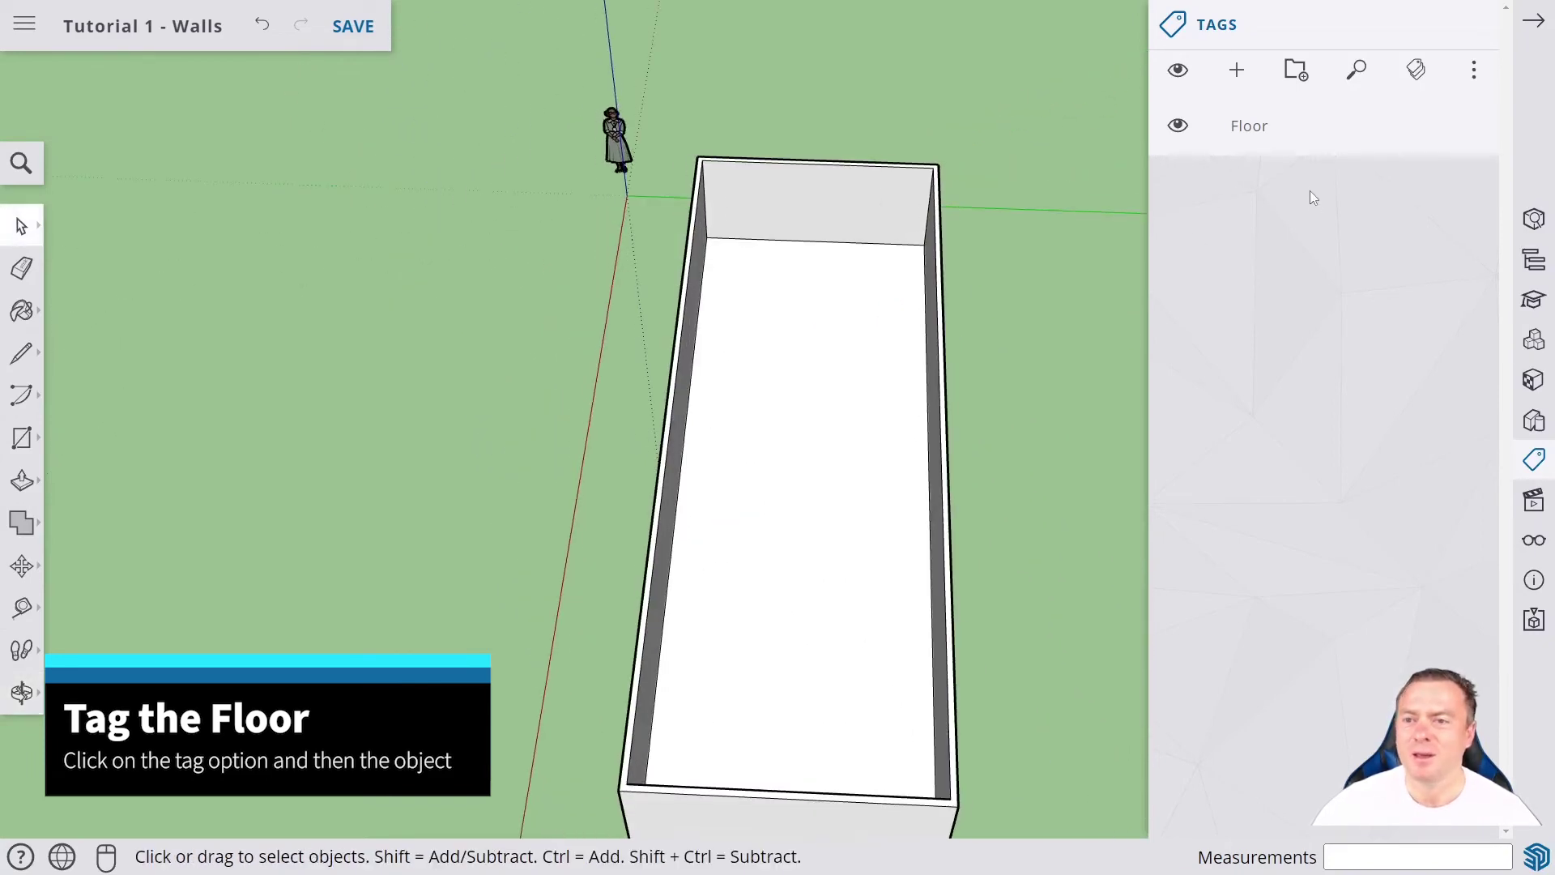
{"action": "left_click", "coordinate": [1287, 138]}
{"action": "left_click", "coordinate": [1284, 131]}
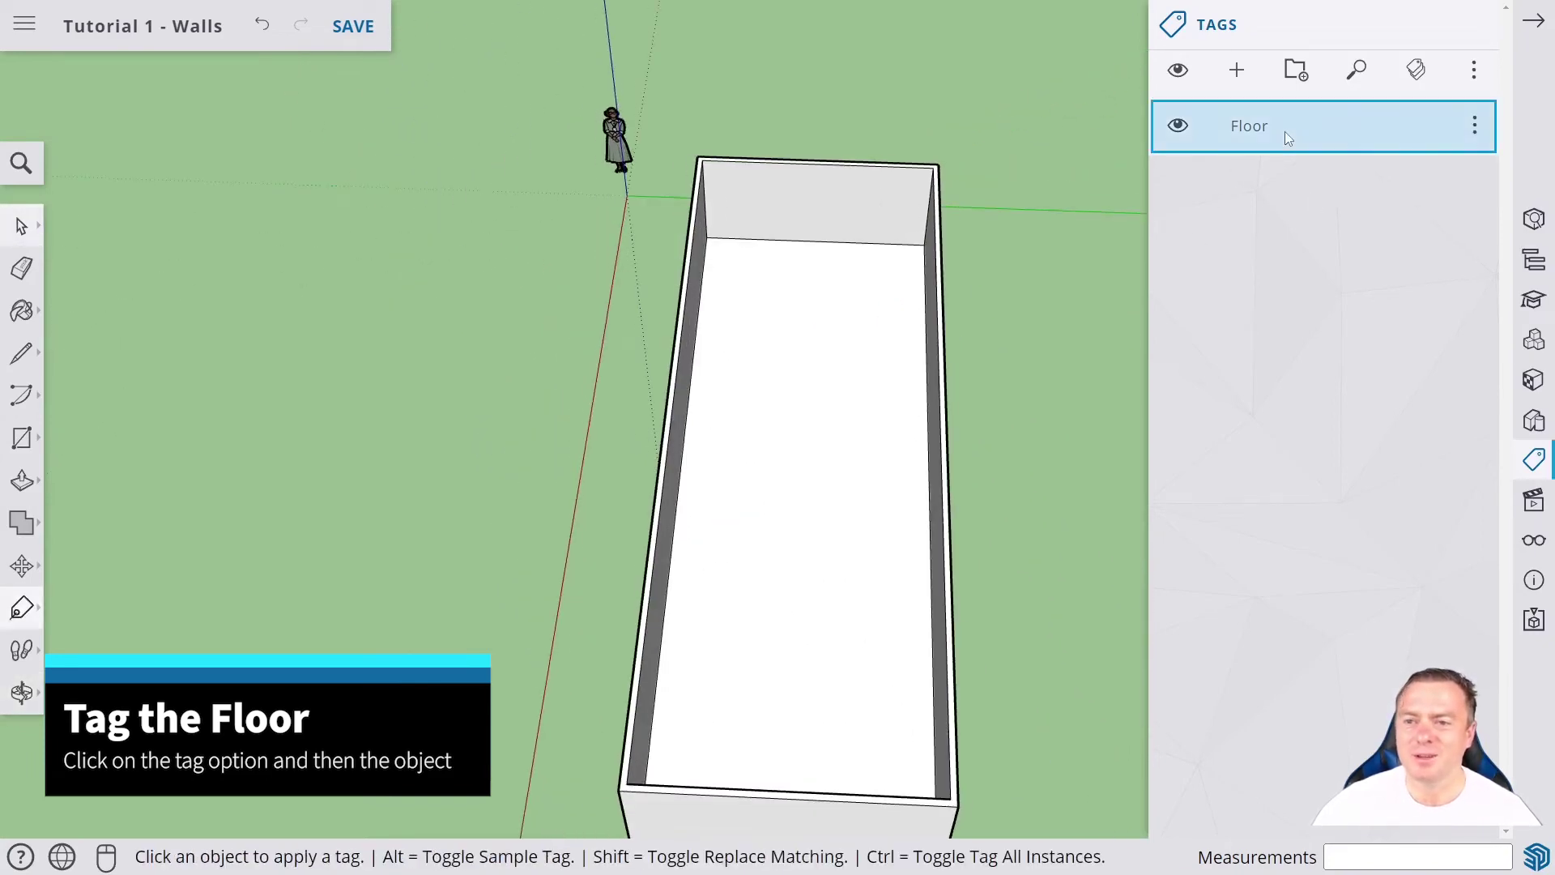
{"action": "left_click", "coordinate": [819, 515]}
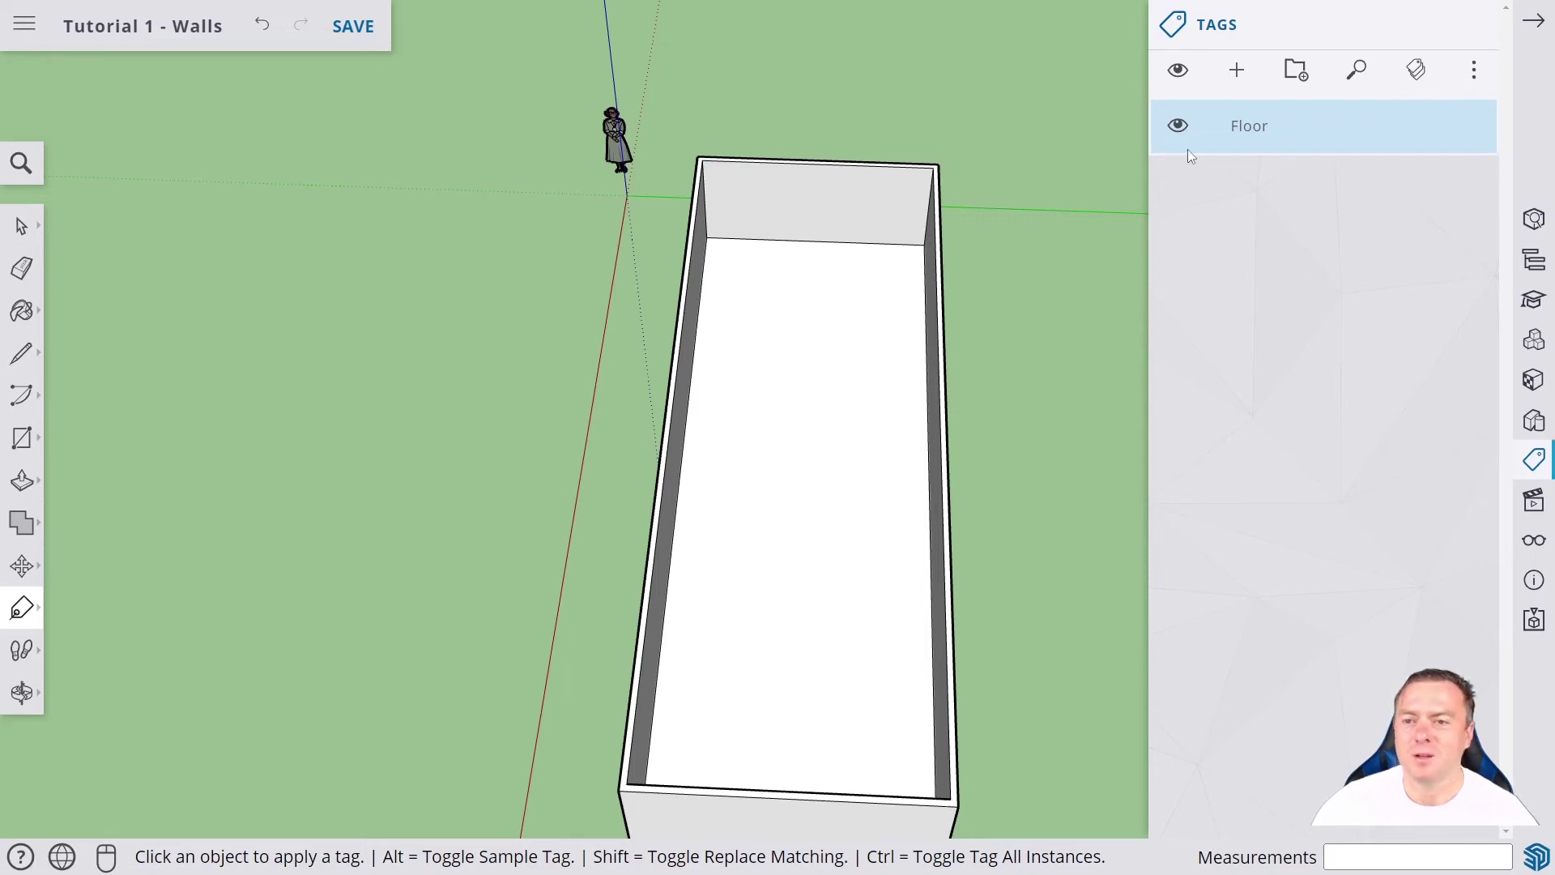
Toggle the Floor tag's visibility off and on twice, leaving the floor visible
{"action": "left_click", "coordinate": [1180, 128]}
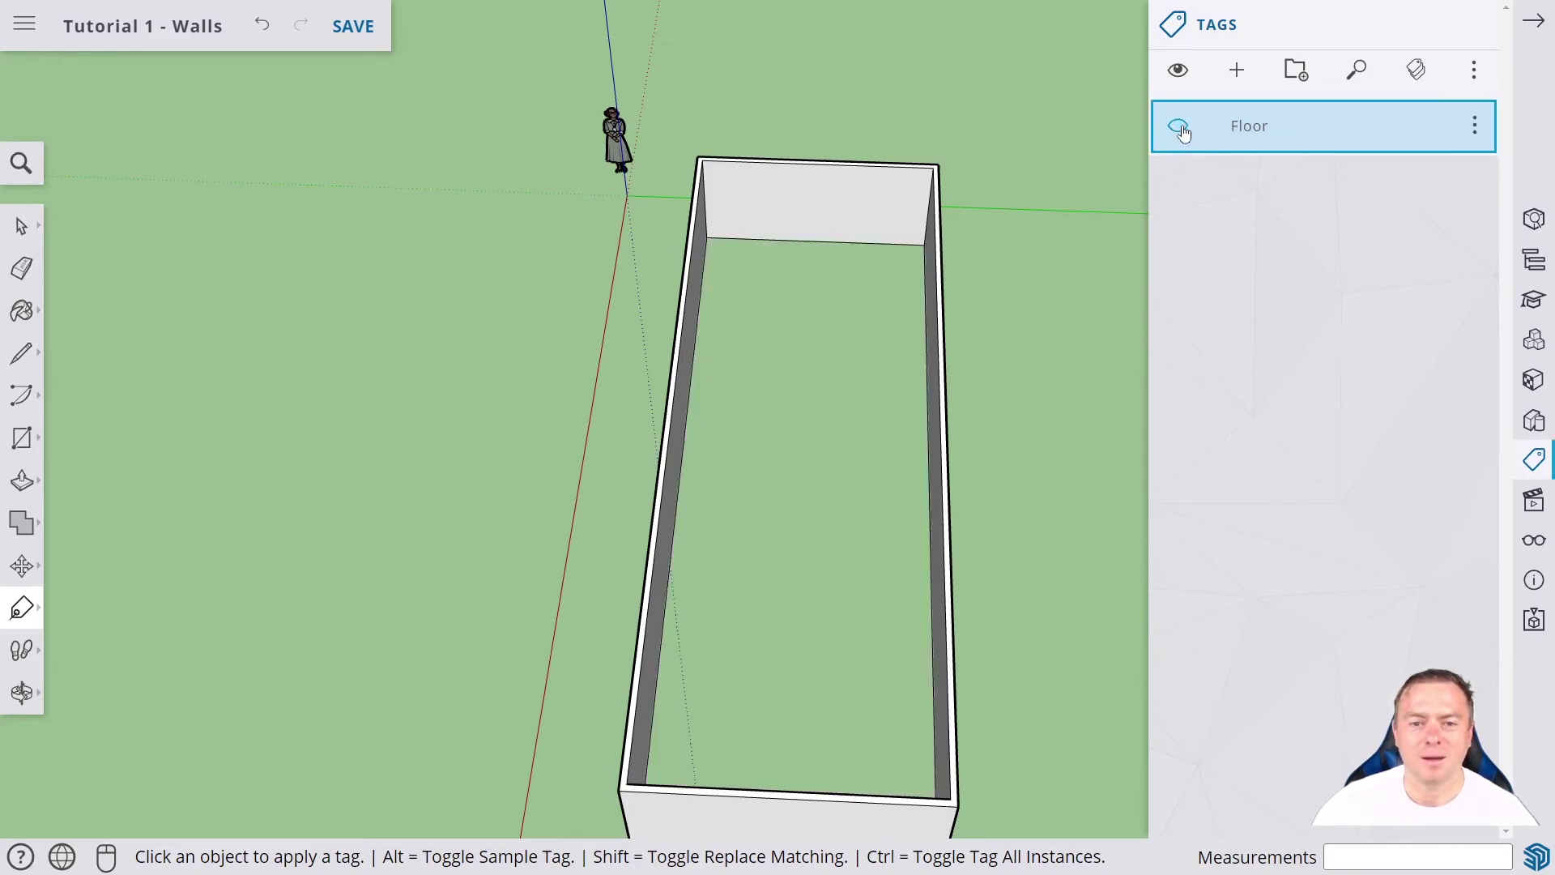
{"action": "left_click", "coordinate": [1179, 128]}
{"action": "left_click", "coordinate": [1179, 128]}
{"action": "left_click", "coordinate": [1179, 128]}
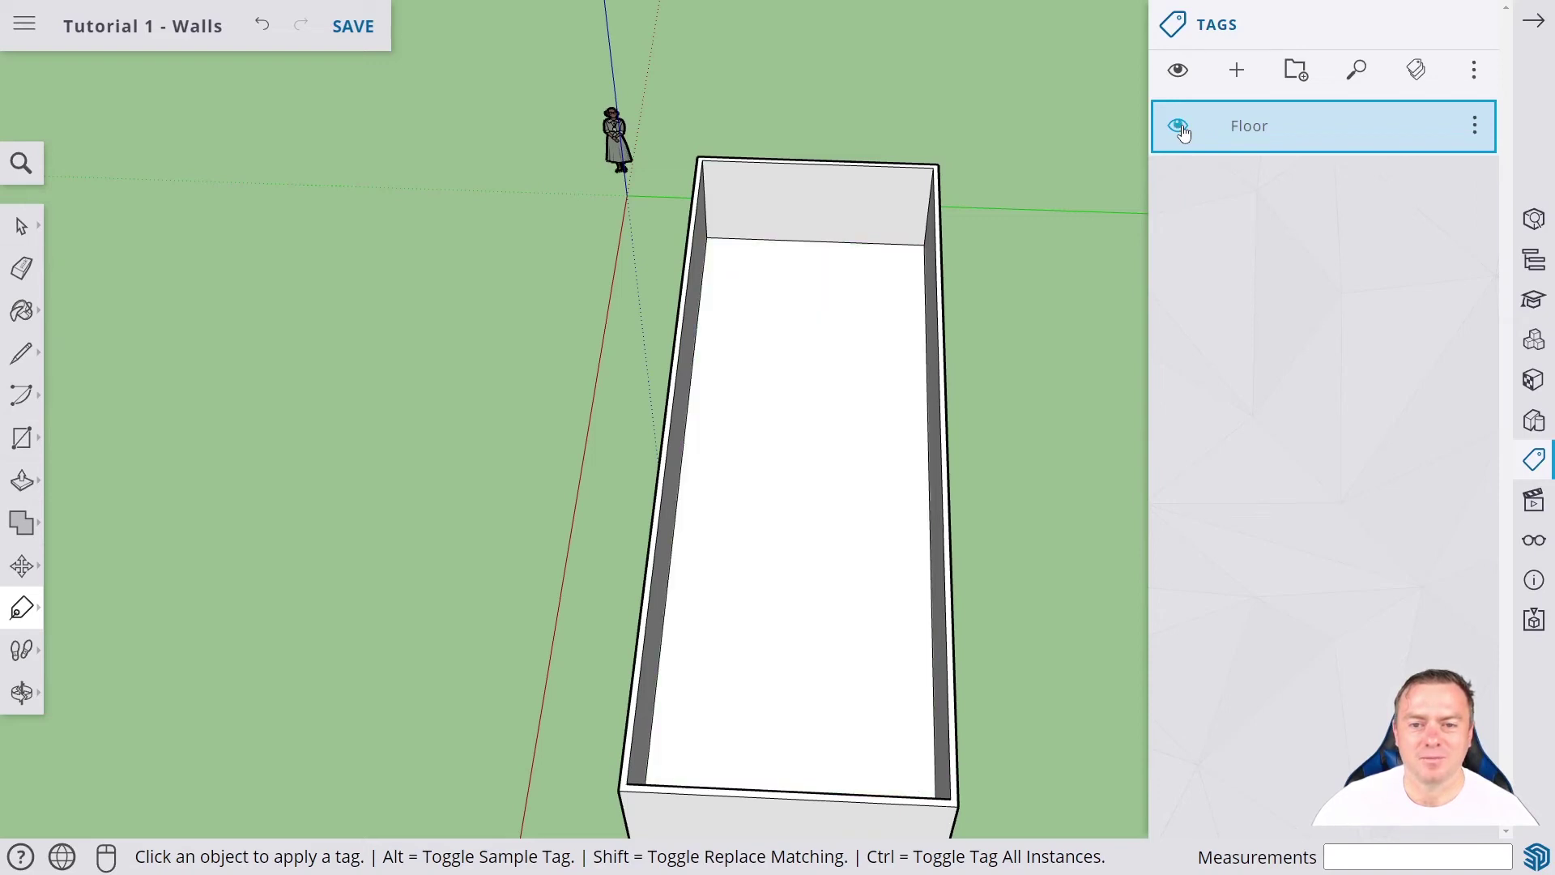
{"action": "scroll", "coordinate": [1071, 268], "scroll_direction": "down", "scroll_amount": 1}
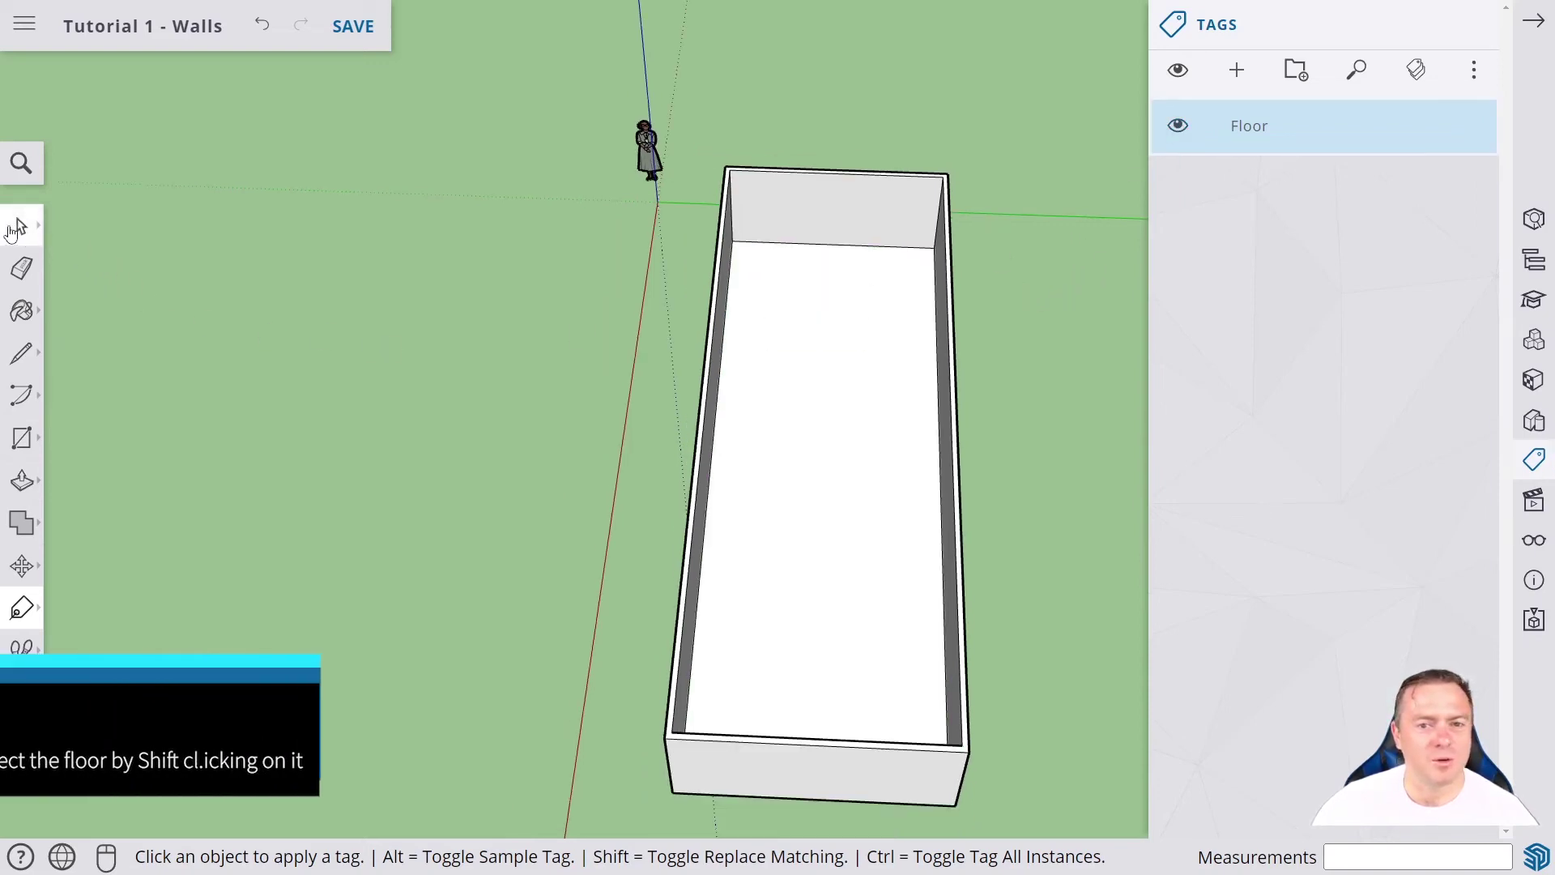
Create a second tag named 'Walls'
{"action": "middle_click_drag", "start_coordinate": [820, 298], "coordinate": [548, 232]}
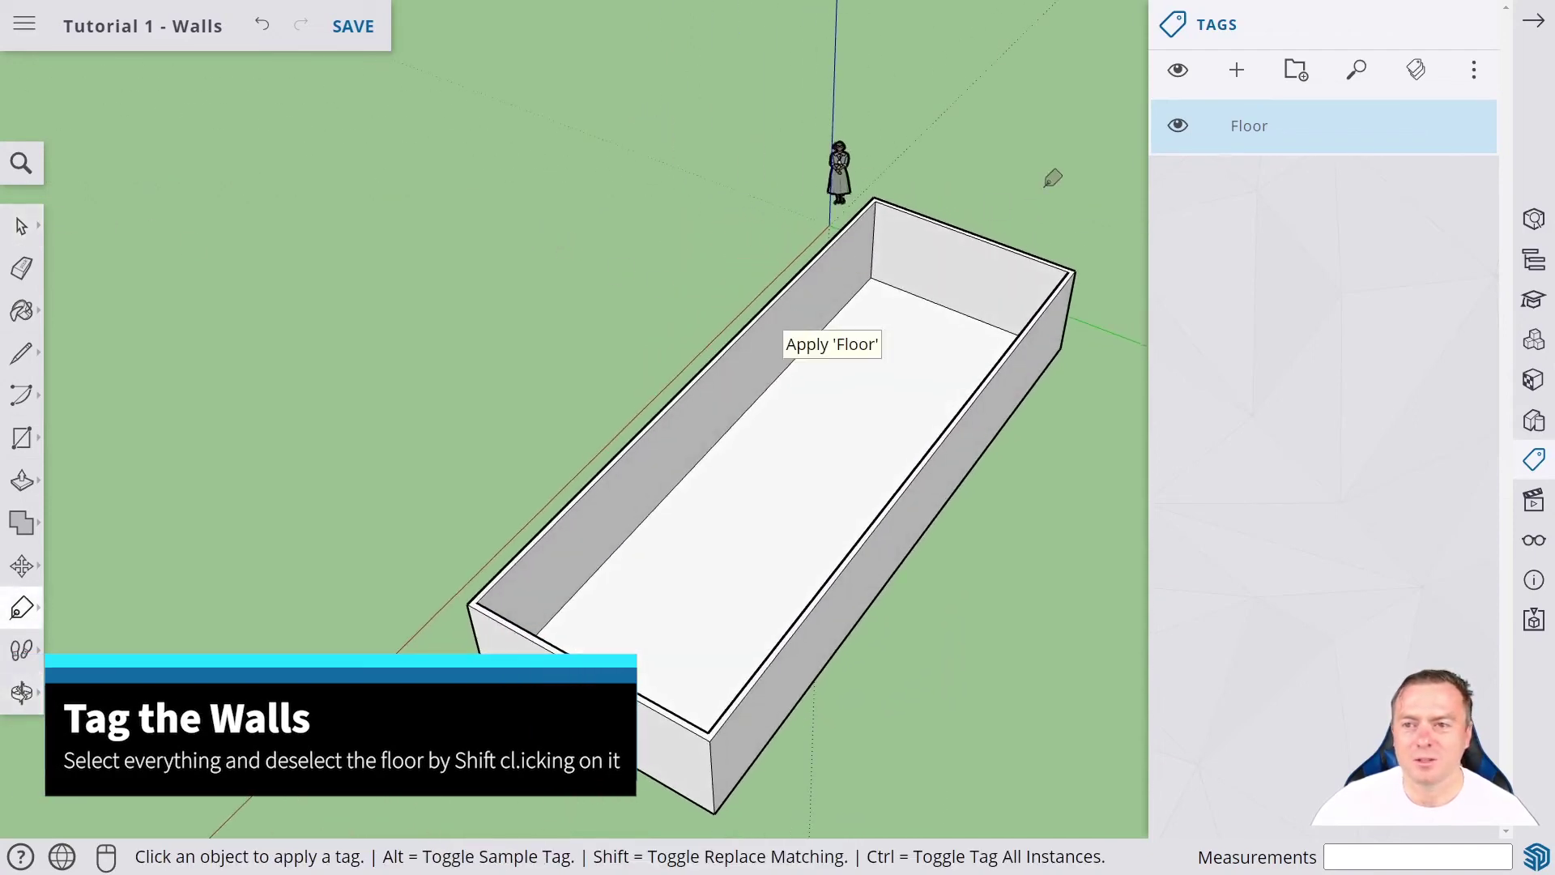
{"action": "left_click", "coordinate": [1236, 71]}
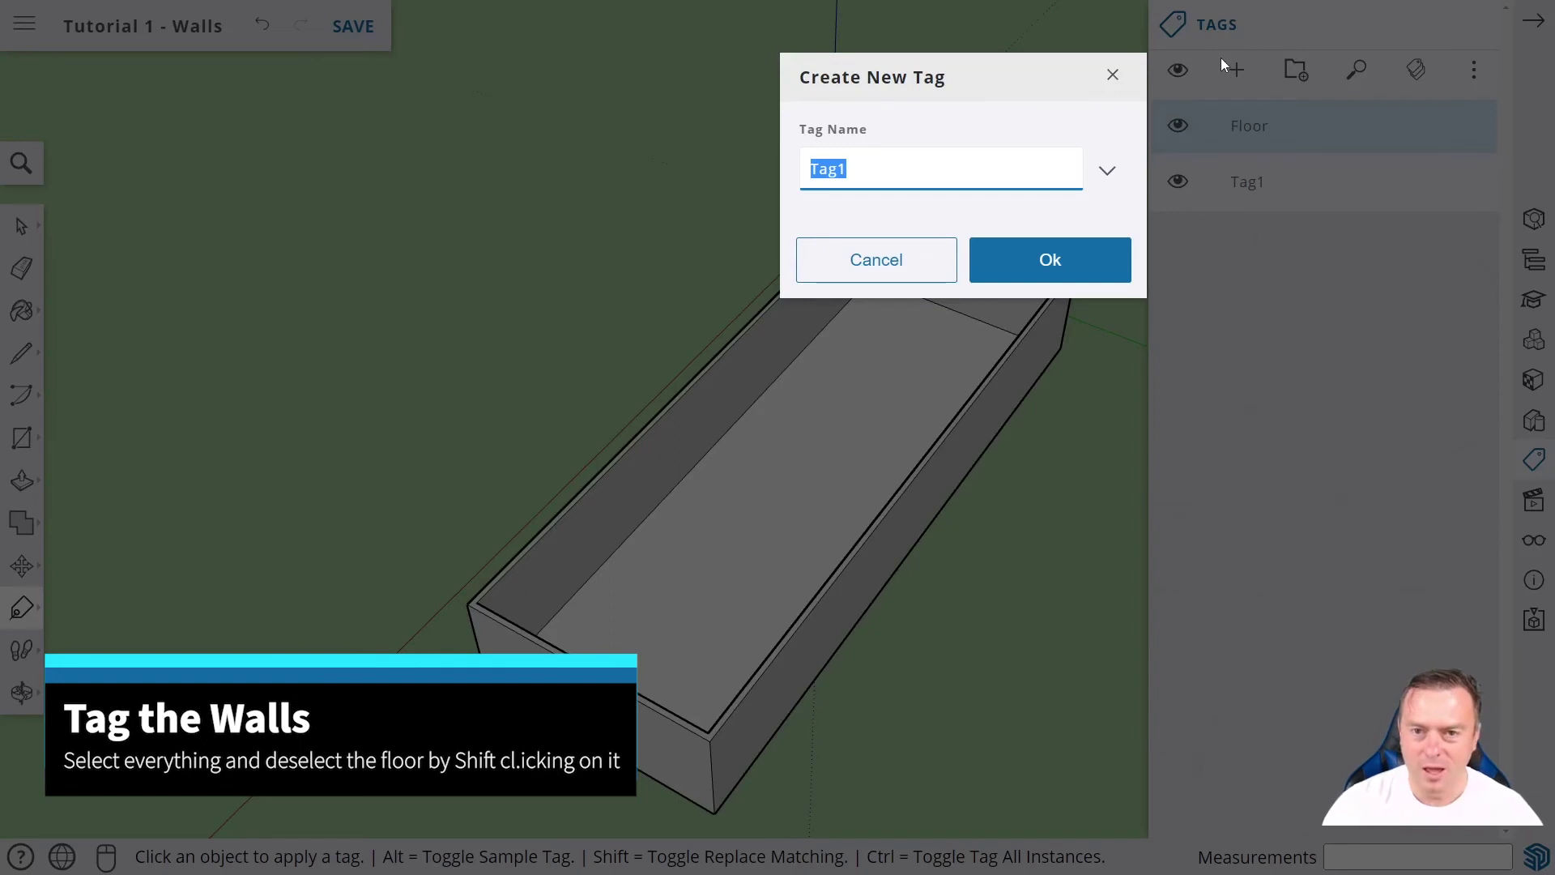
{"action": "type", "text": "Wall"}
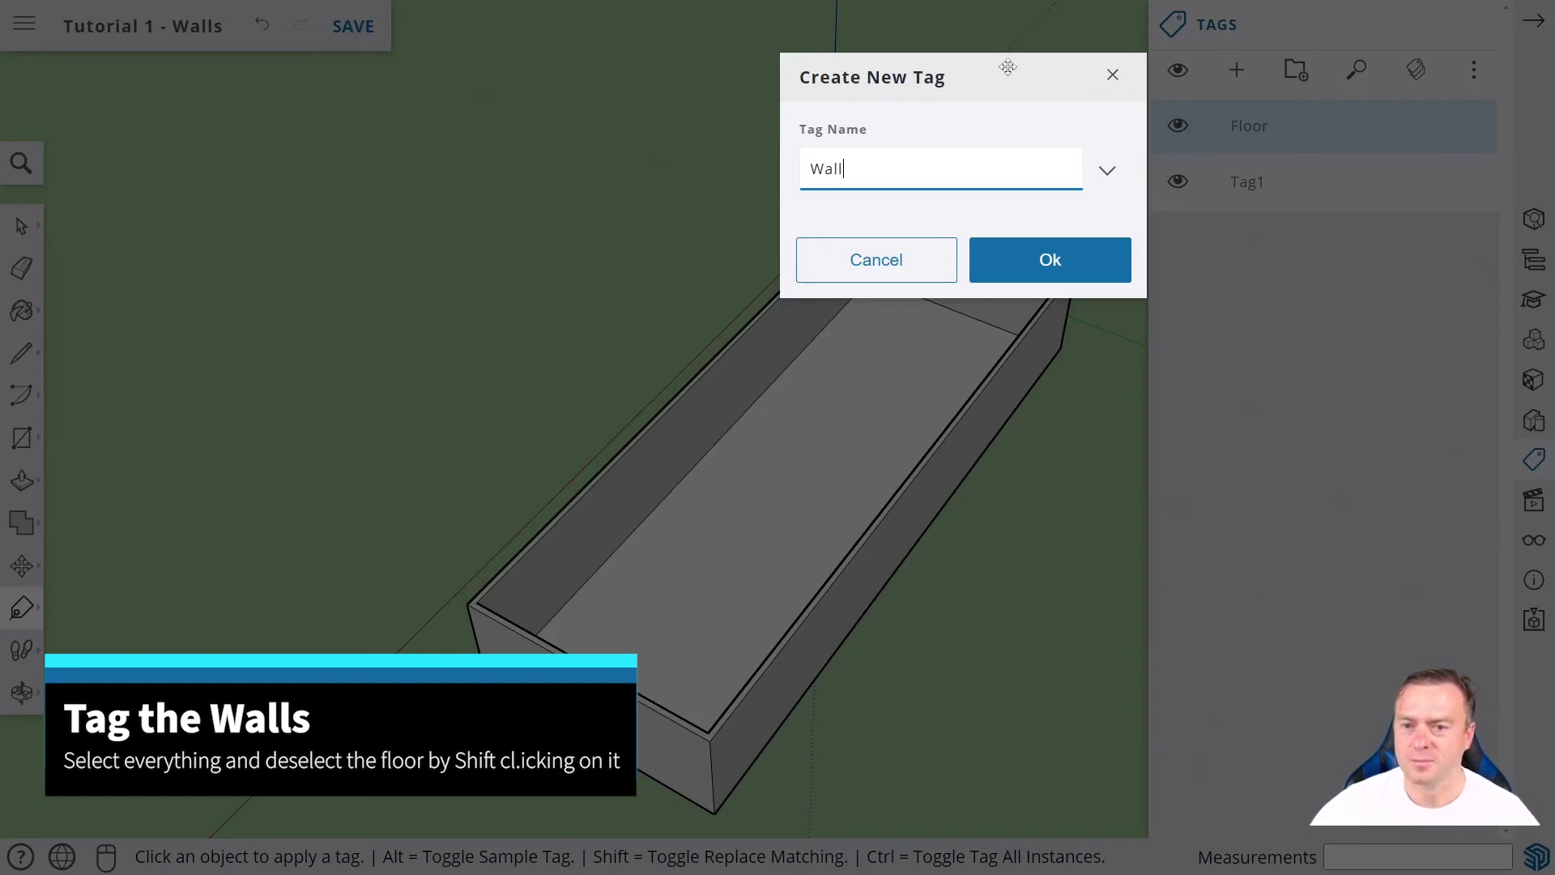
{"action": "type", "text": "s"}
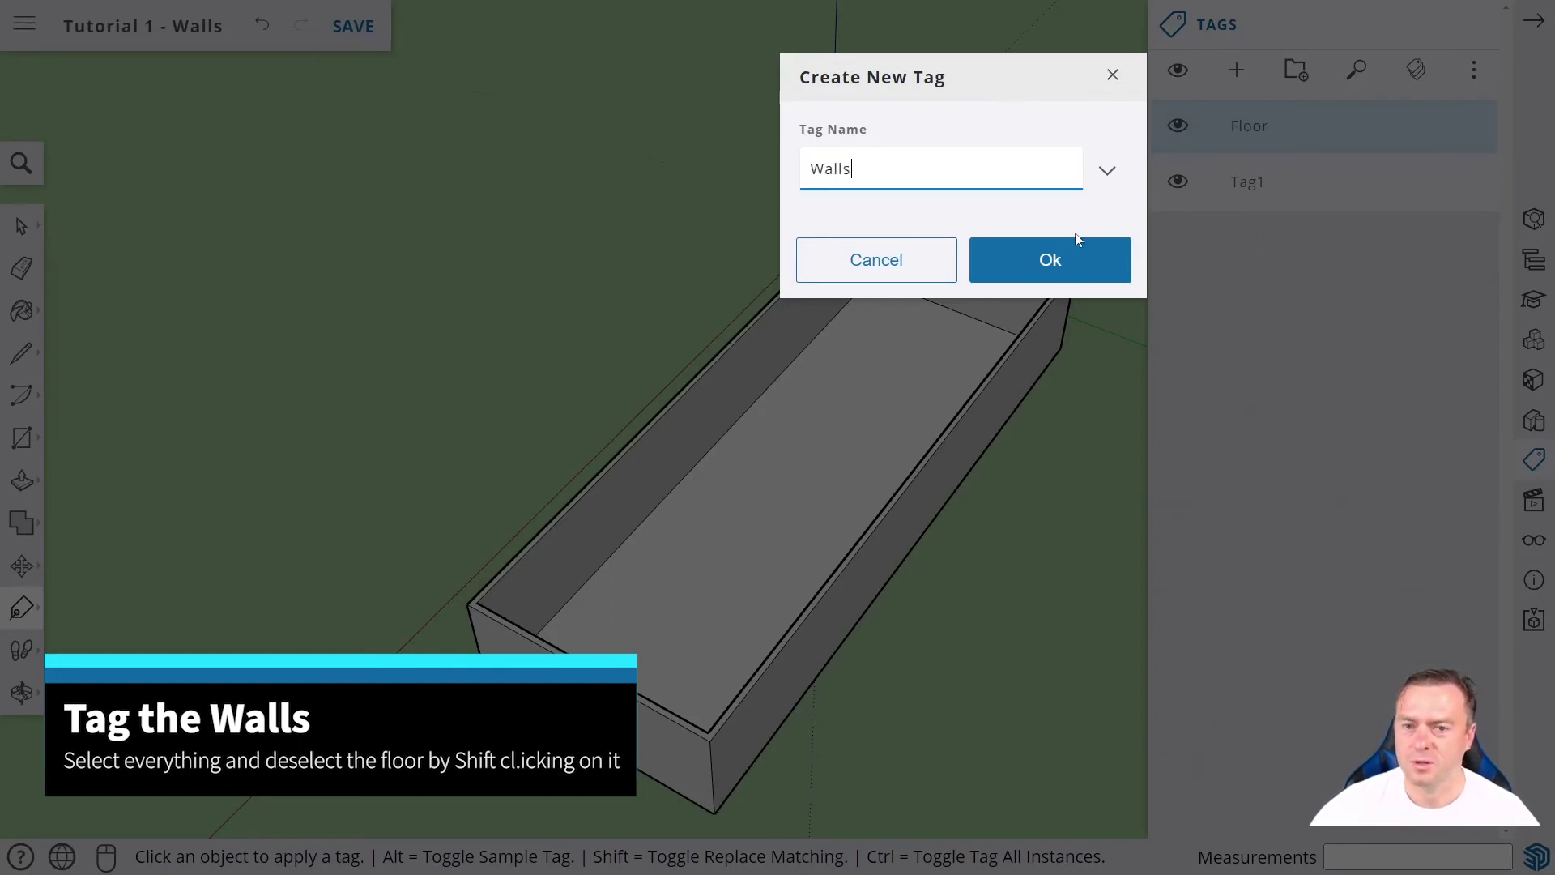
{"action": "left_click", "coordinate": [1045, 268]}
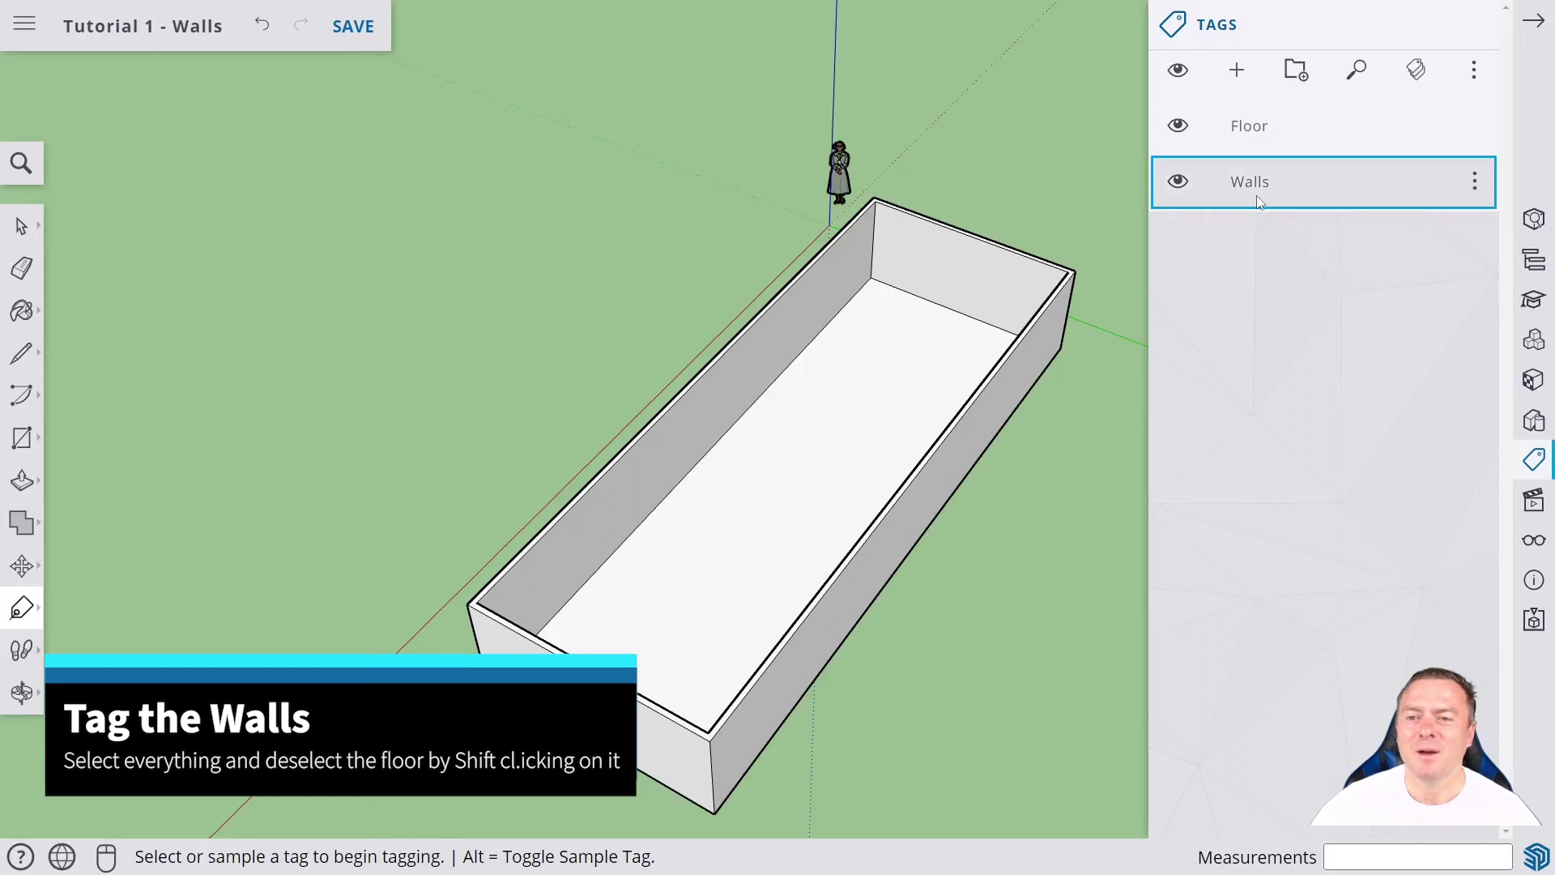
Try tagging the left, front and far walls with Walls, then undo it
{"action": "left_click", "coordinate": [1259, 201]}
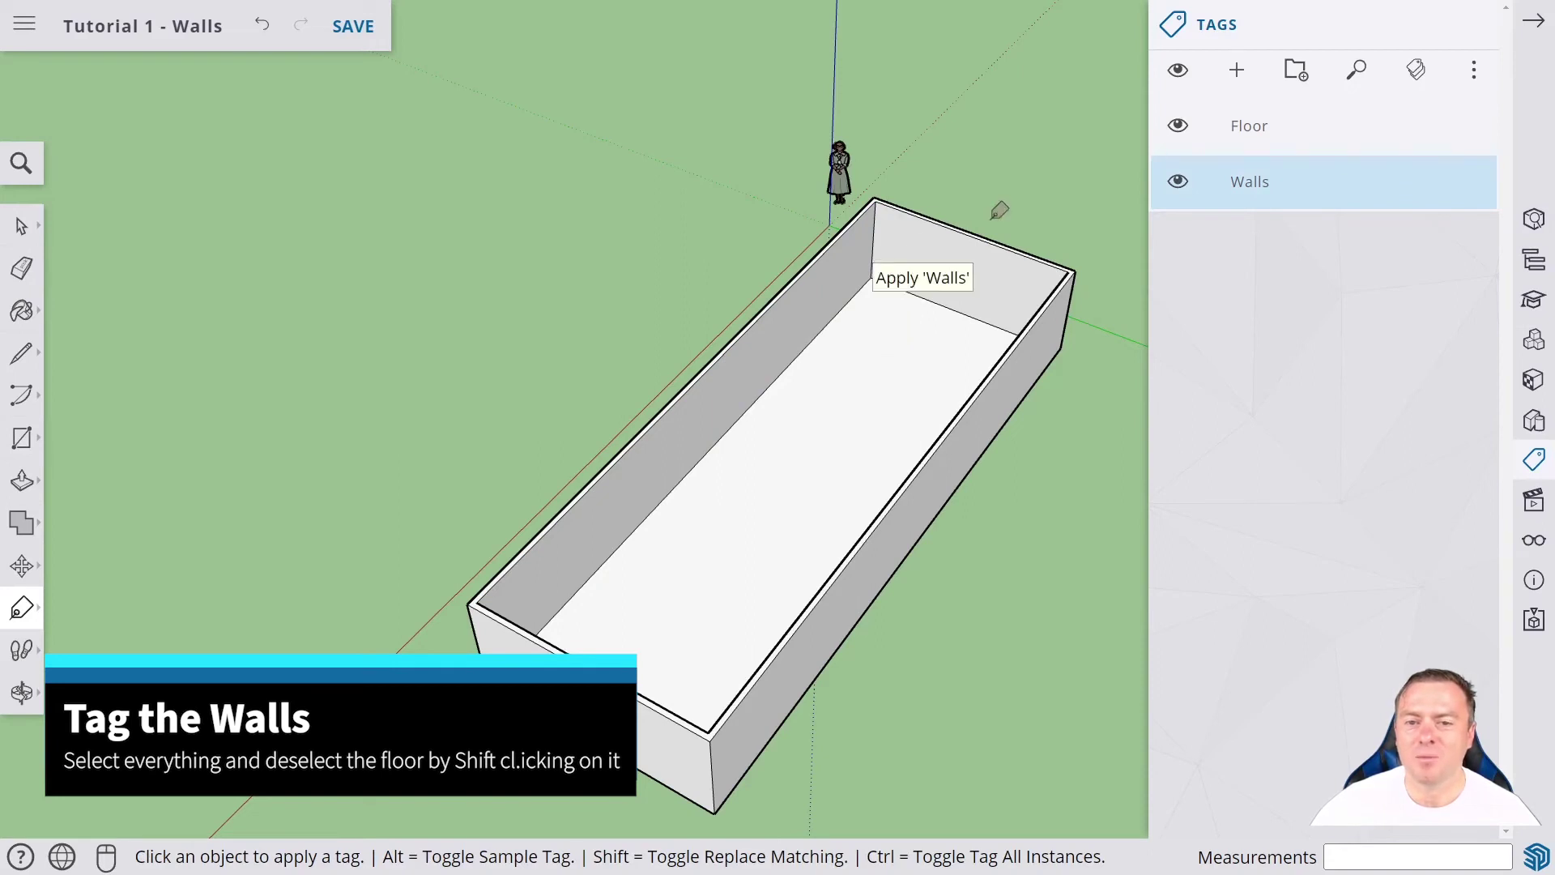
{"action": "left_click", "coordinate": [1178, 182]}
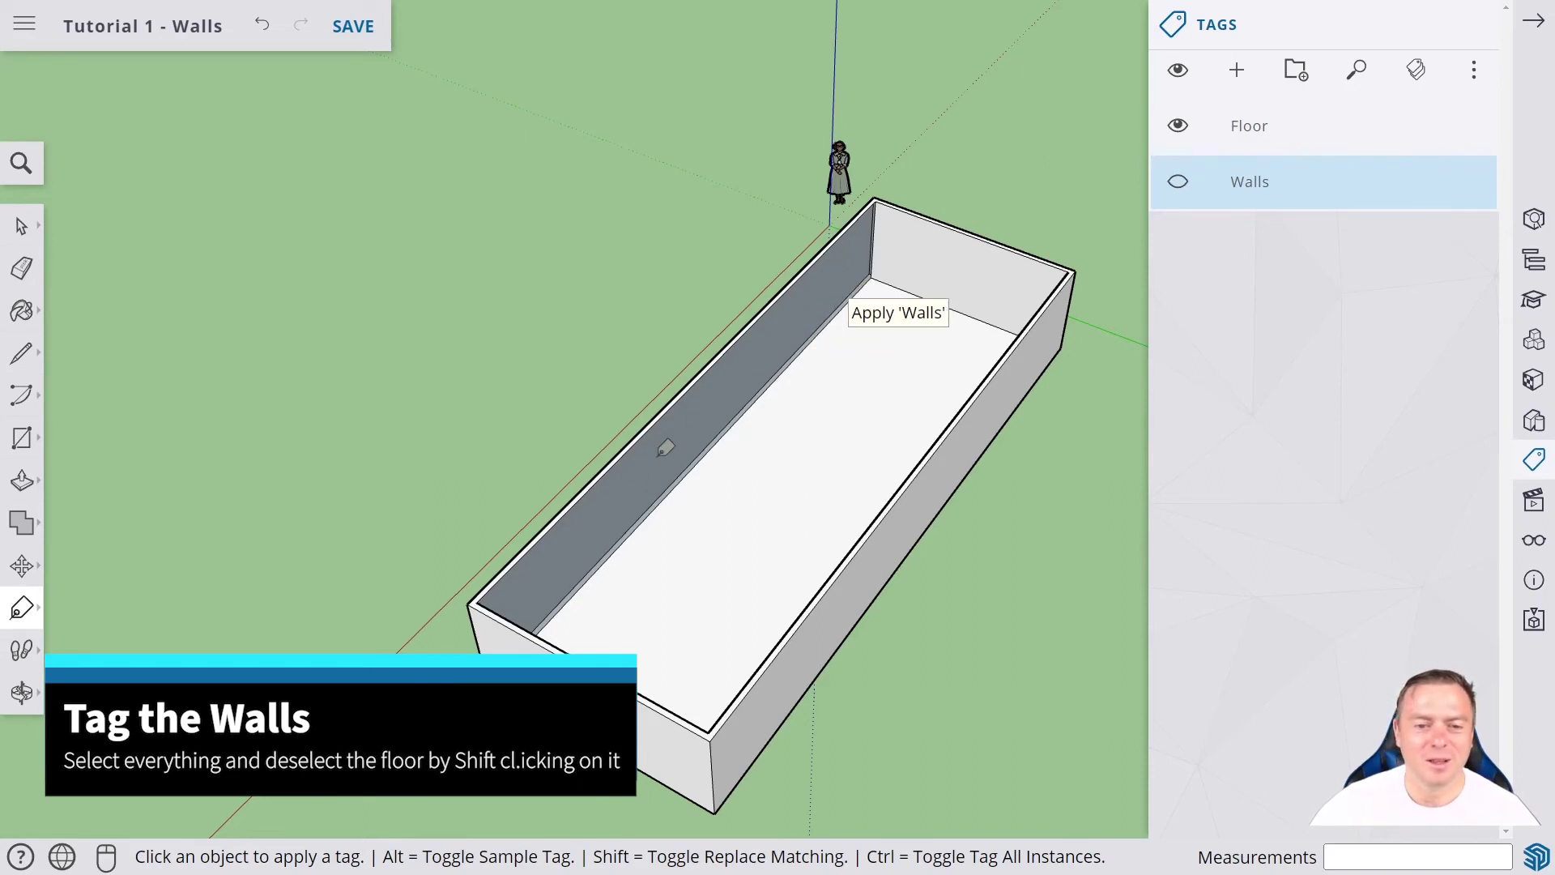
{"action": "left_click", "coordinate": [695, 436]}
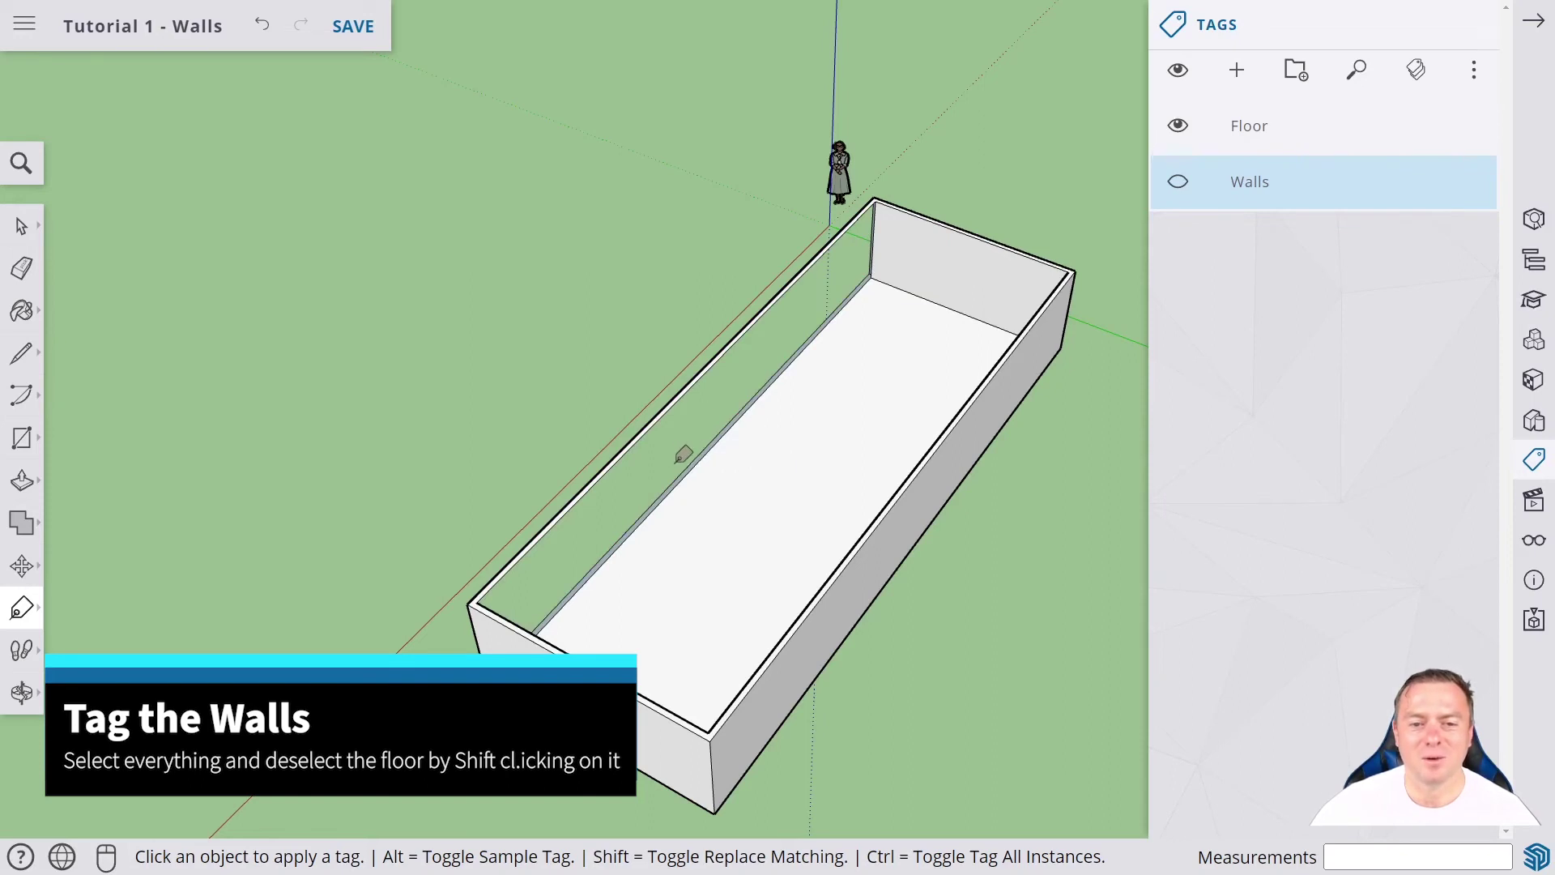
{"action": "scroll", "coordinate": [658, 427], "scroll_direction": "up", "scroll_amount": 5}
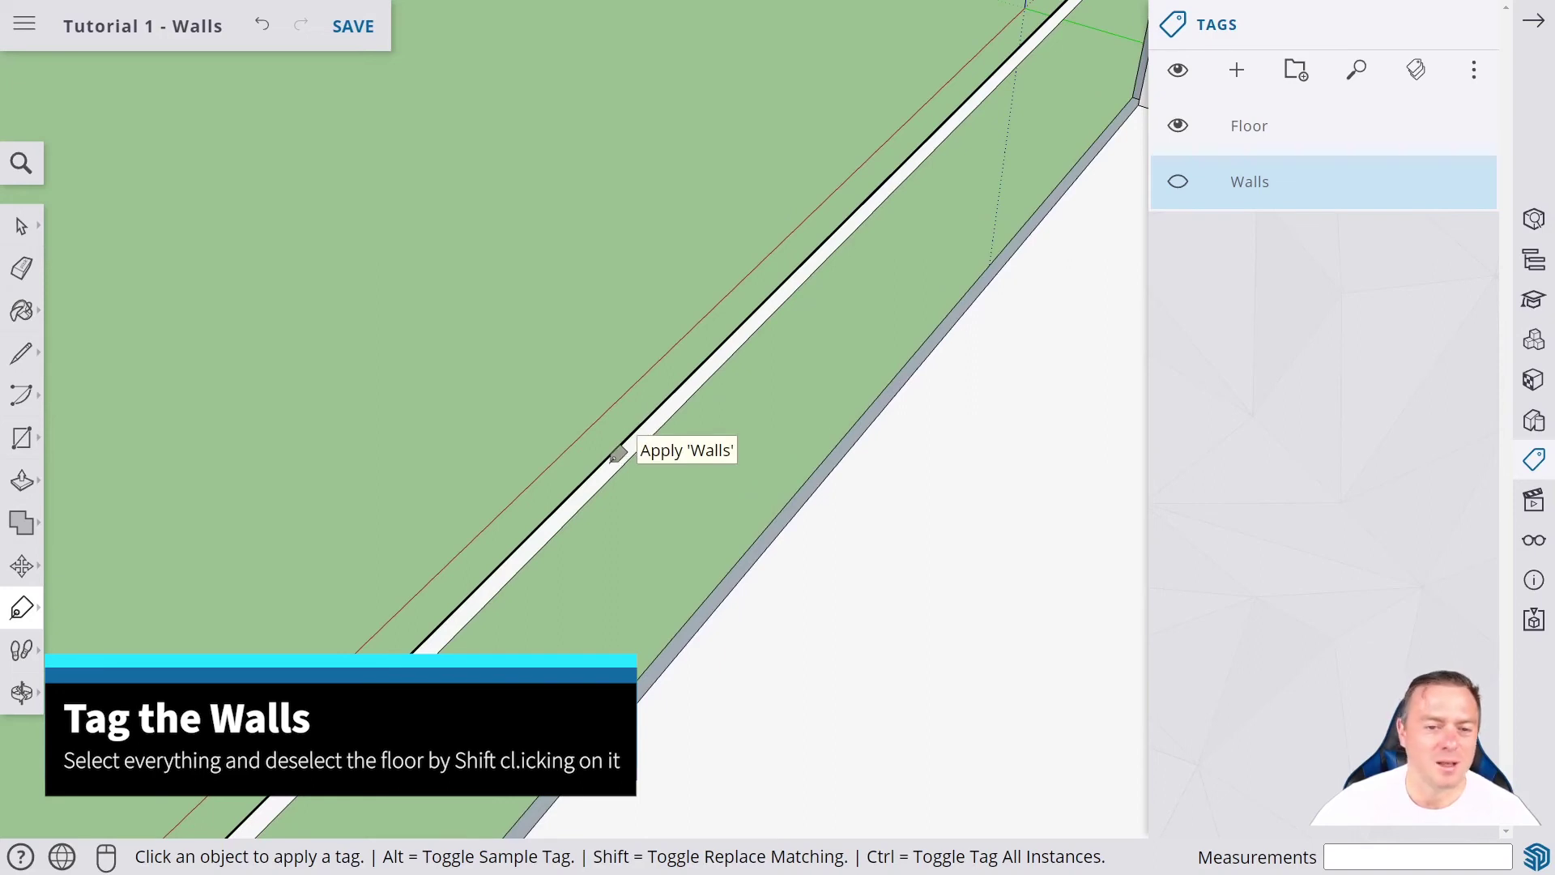
{"action": "scroll", "coordinate": [617, 453], "scroll_direction": "down", "scroll_amount": 6}
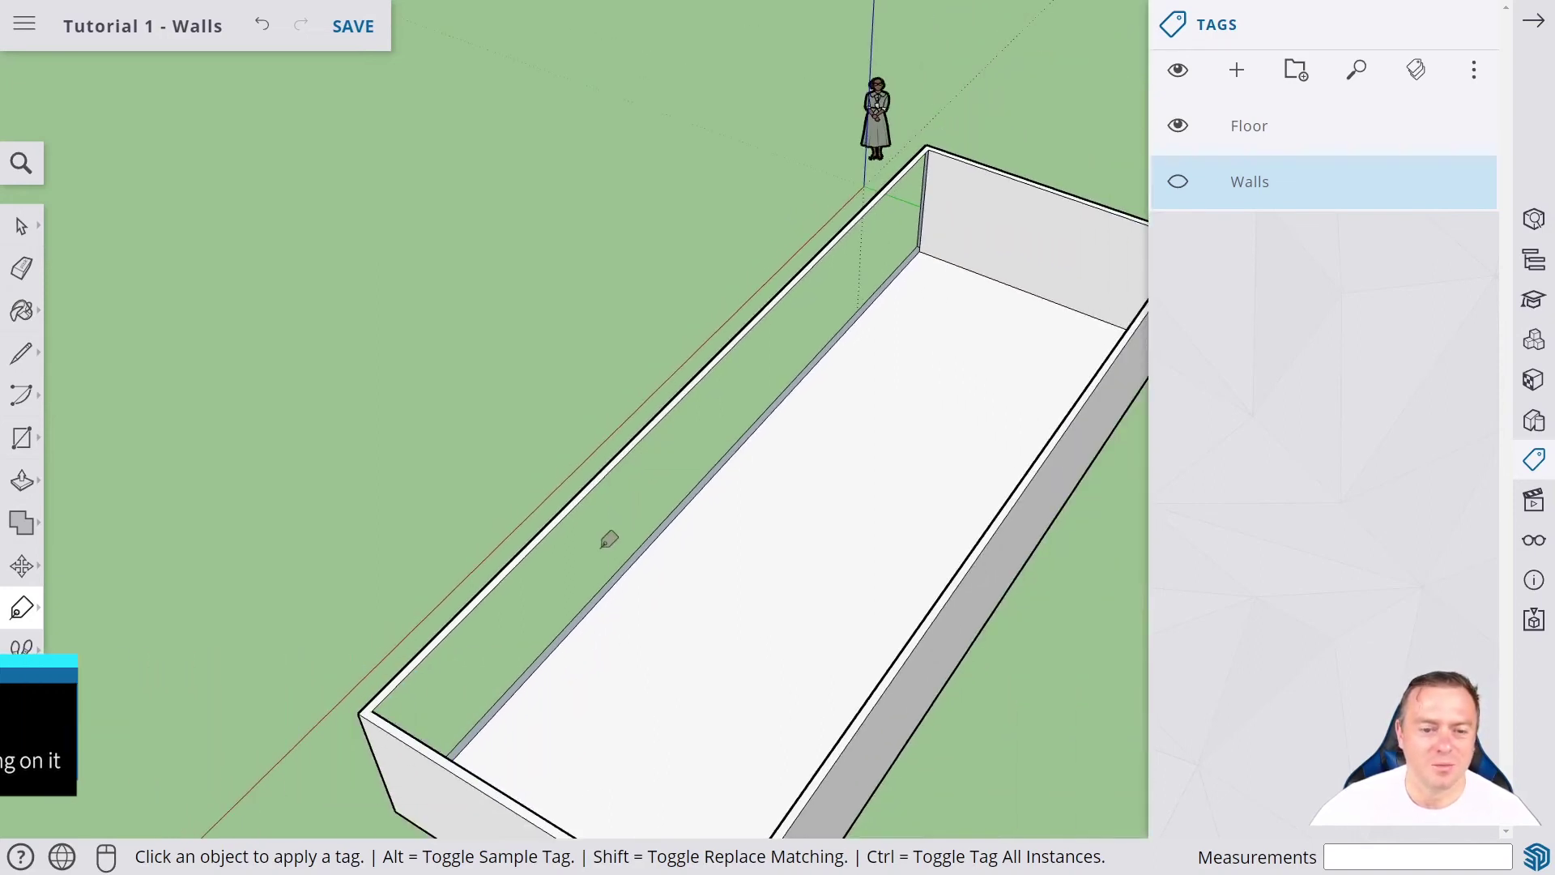
{"action": "left_click", "coordinate": [434, 774]}
{"action": "left_click", "coordinate": [1053, 227]}
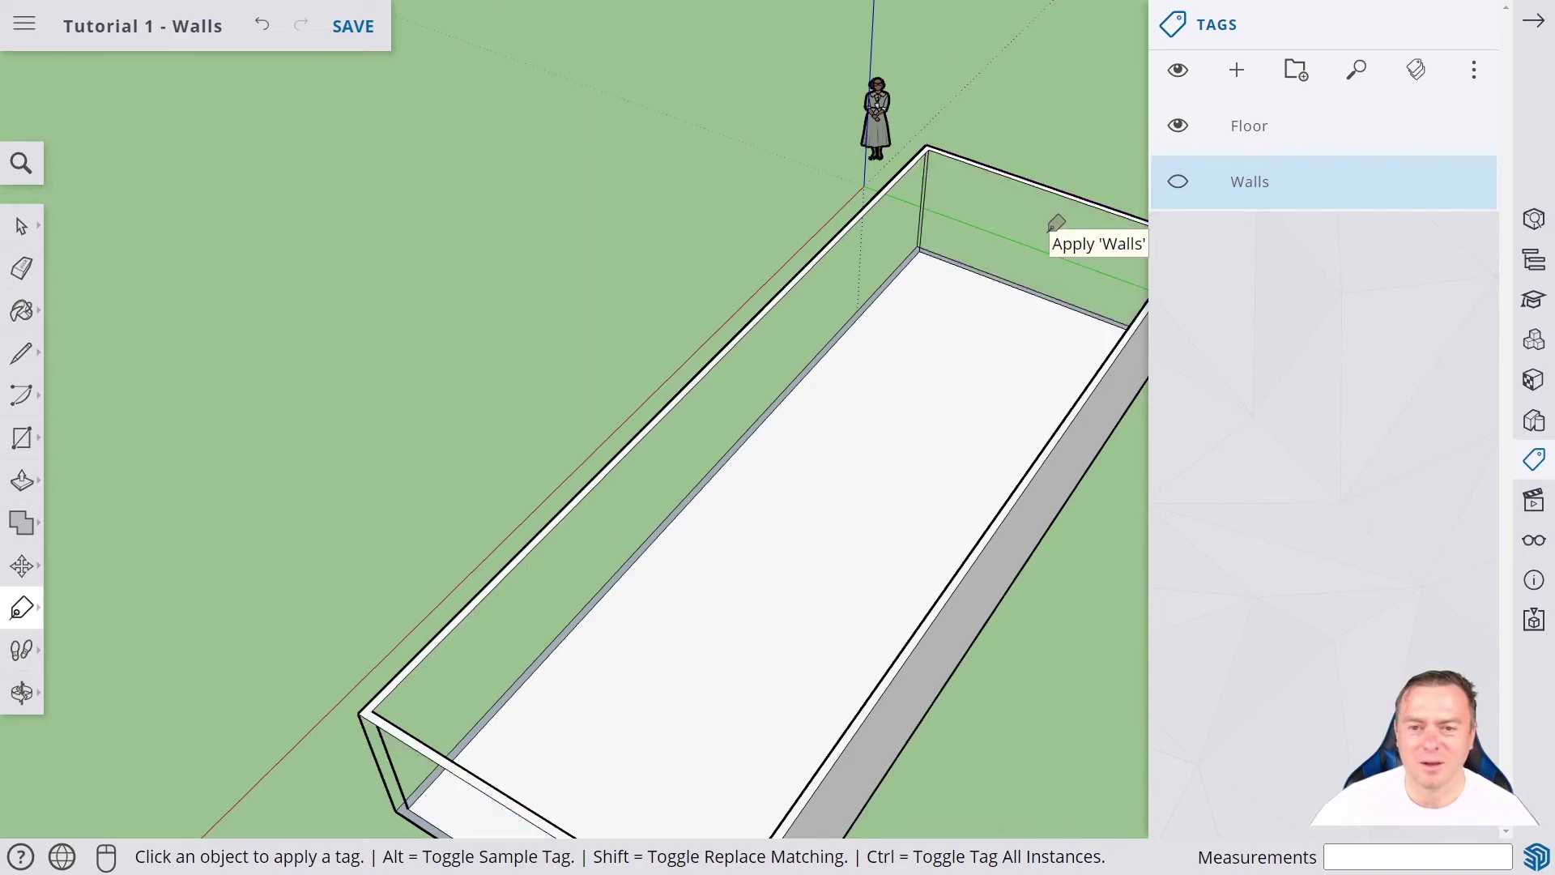
{"action": "key", "text": "ctrl+z"}
{"action": "key", "text": "ctrl+z"}
{"action": "key", "text": "ctrl+z"}
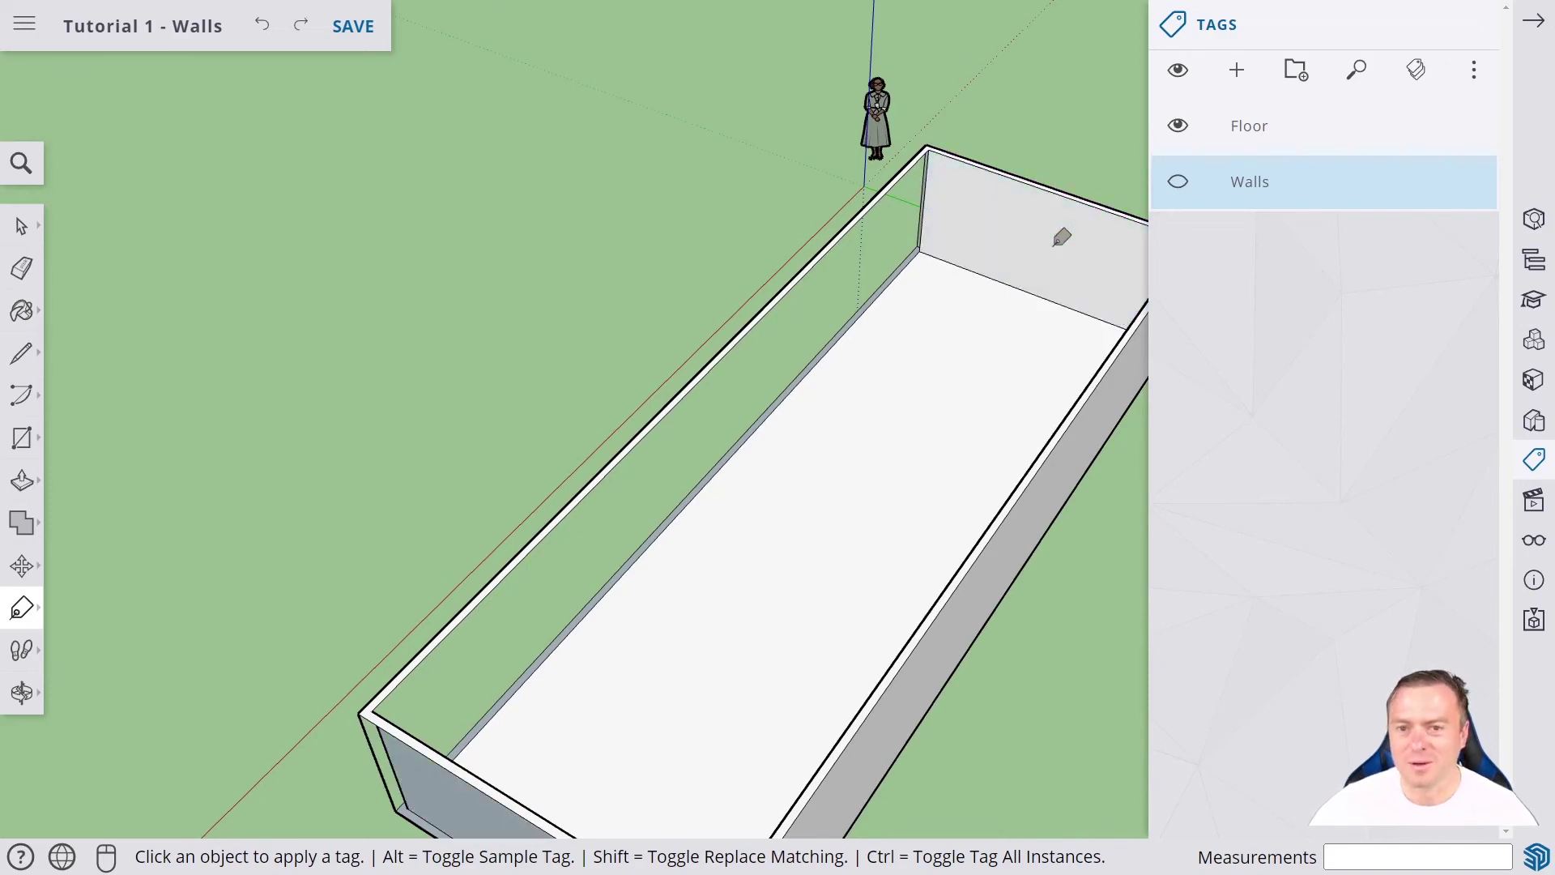
Select the whole room model with a selection window, orbiting to view it from different angles
{"action": "middle_click_drag", "start_coordinate": [1034, 260], "coordinate": [1216, 288]}
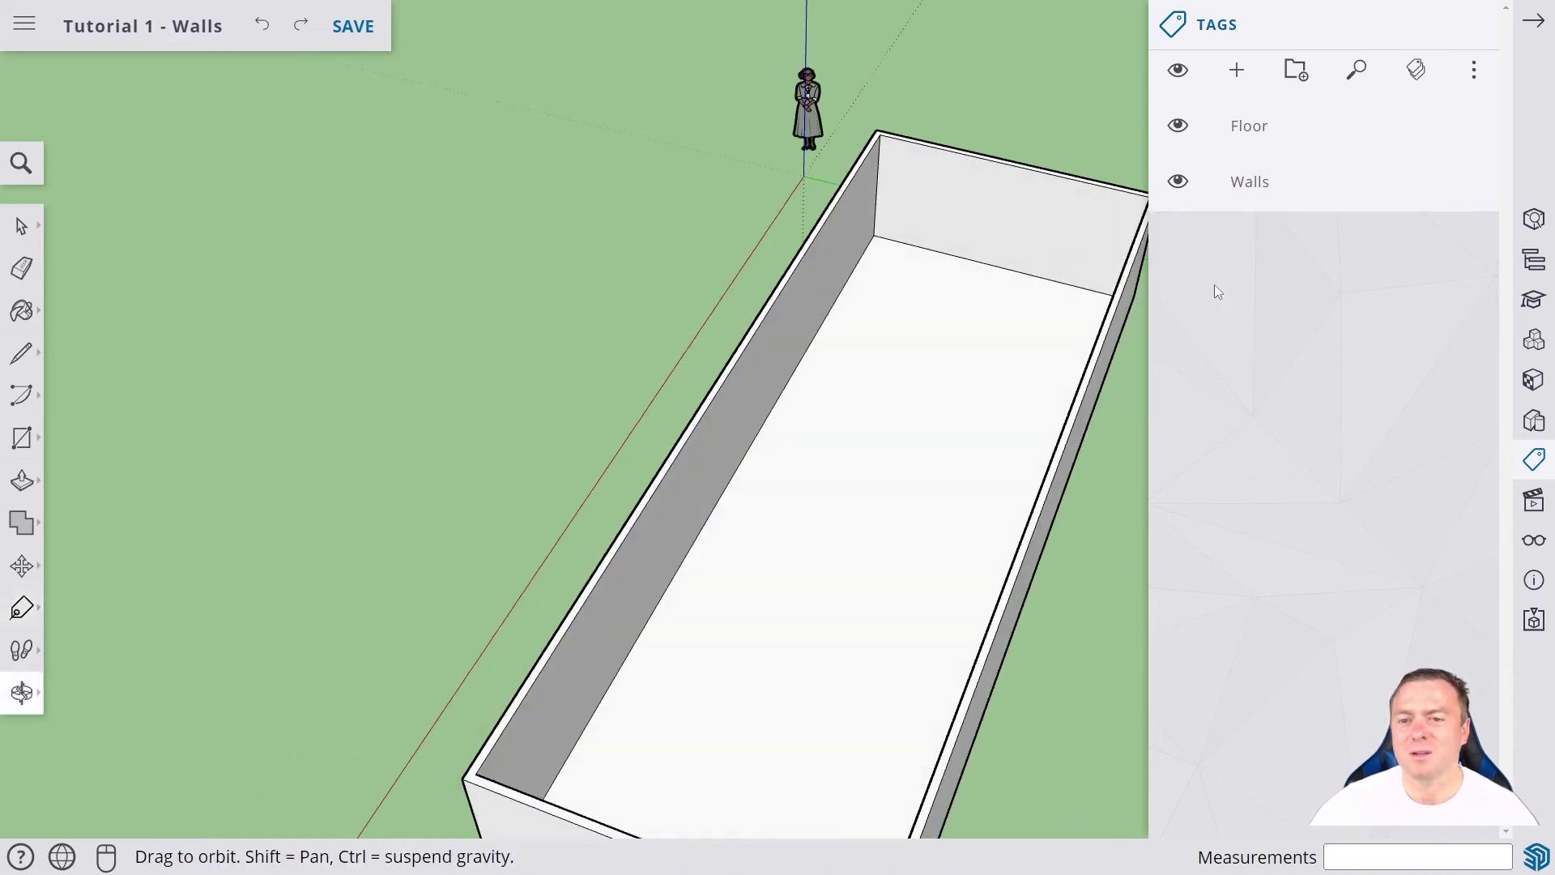
{"action": "middle_click_drag", "start_coordinate": [1010, 368], "coordinate": [1086, 389]}
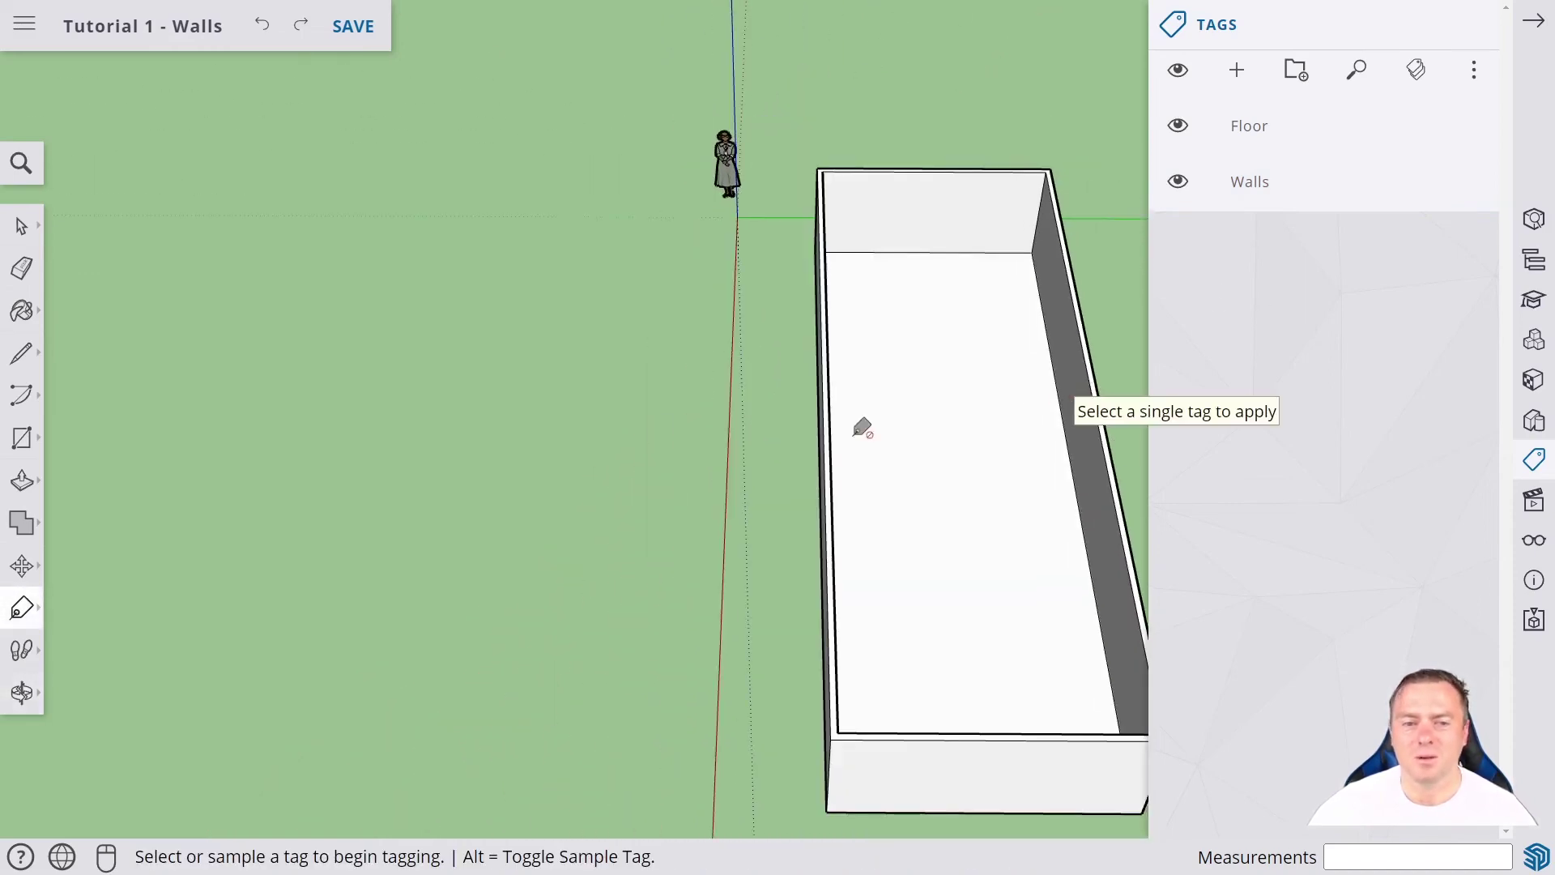
{"action": "left_click", "coordinate": [24, 223]}
{"action": "left_click", "coordinate": [89, 204]}
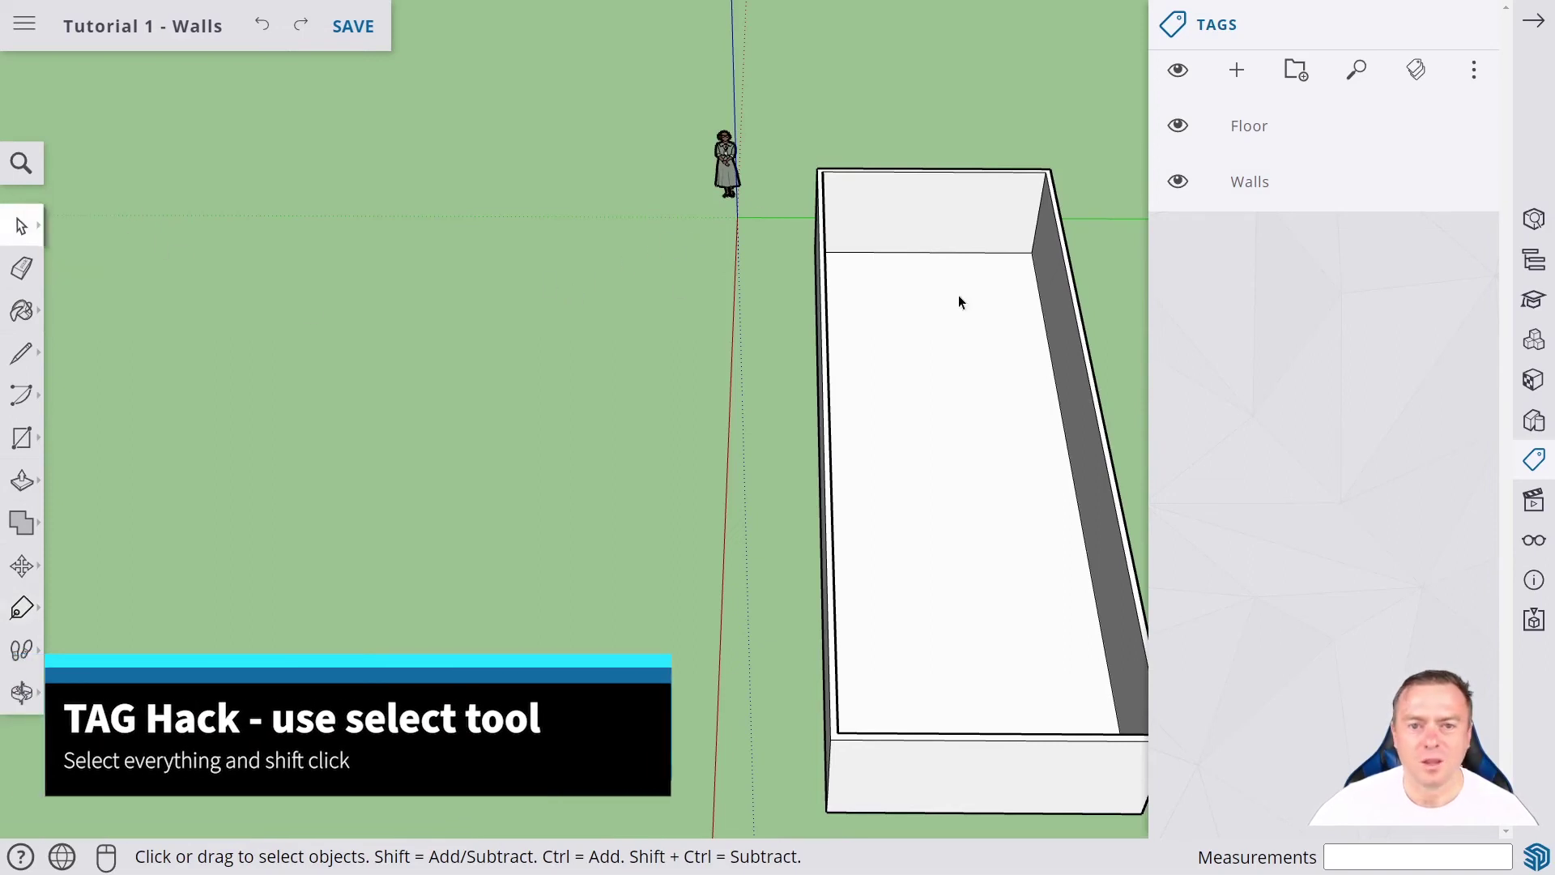
{"action": "left_click_drag", "start_coordinate": [844, 252], "coordinate": [1152, 738]}
{"action": "middle_click_drag", "start_coordinate": [985, 631], "coordinate": [891, 392]}
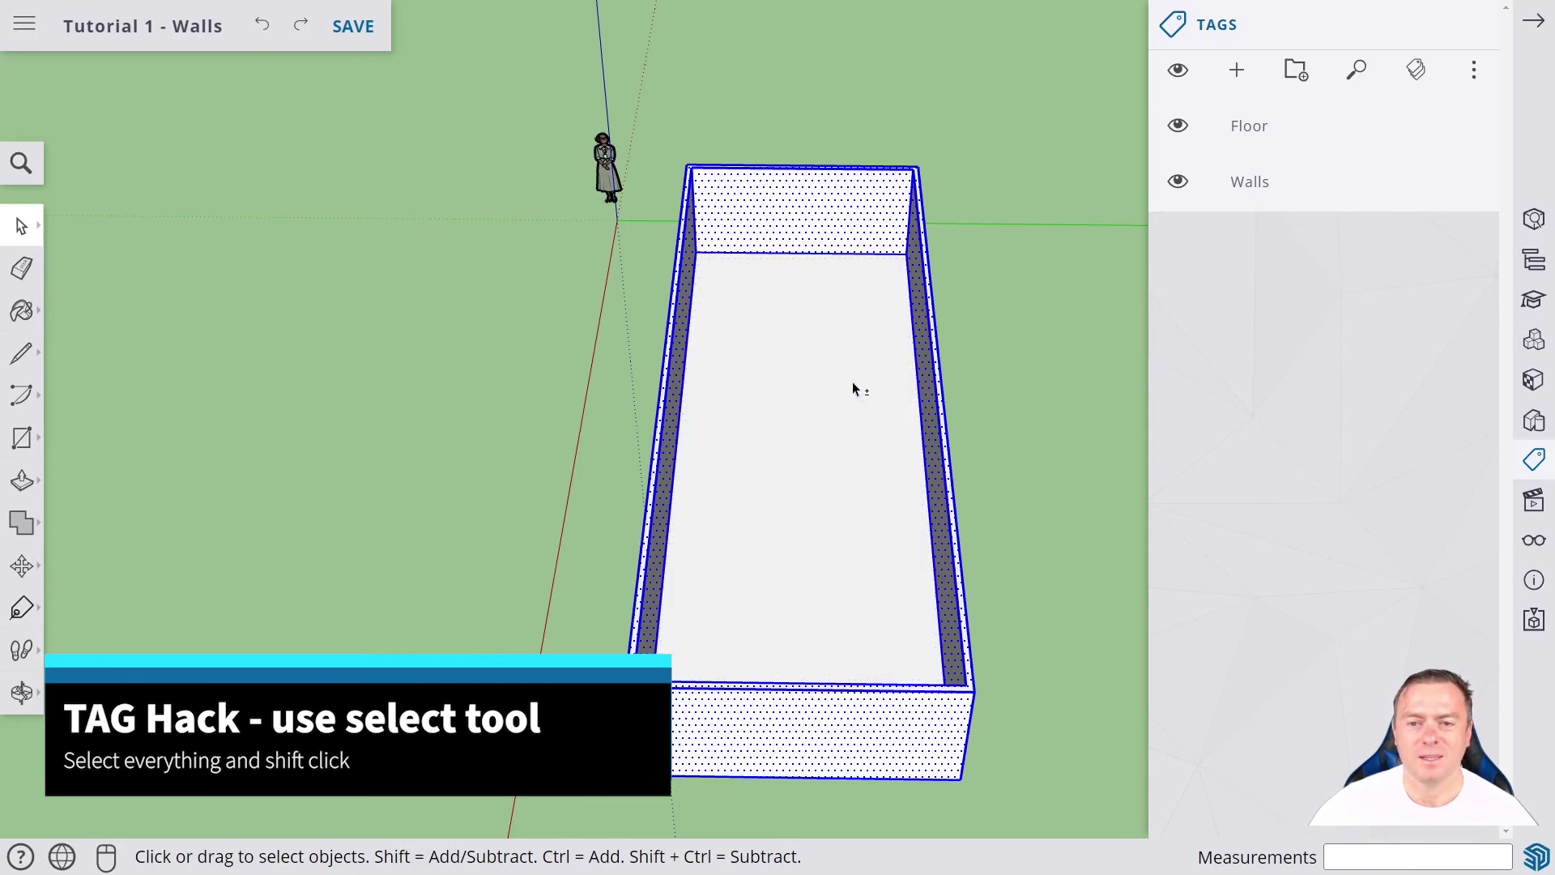
Apply the Walls tag to the selected walls, then hide and reshow the Walls tag
{"action": "left_click", "coordinate": [1296, 201]}
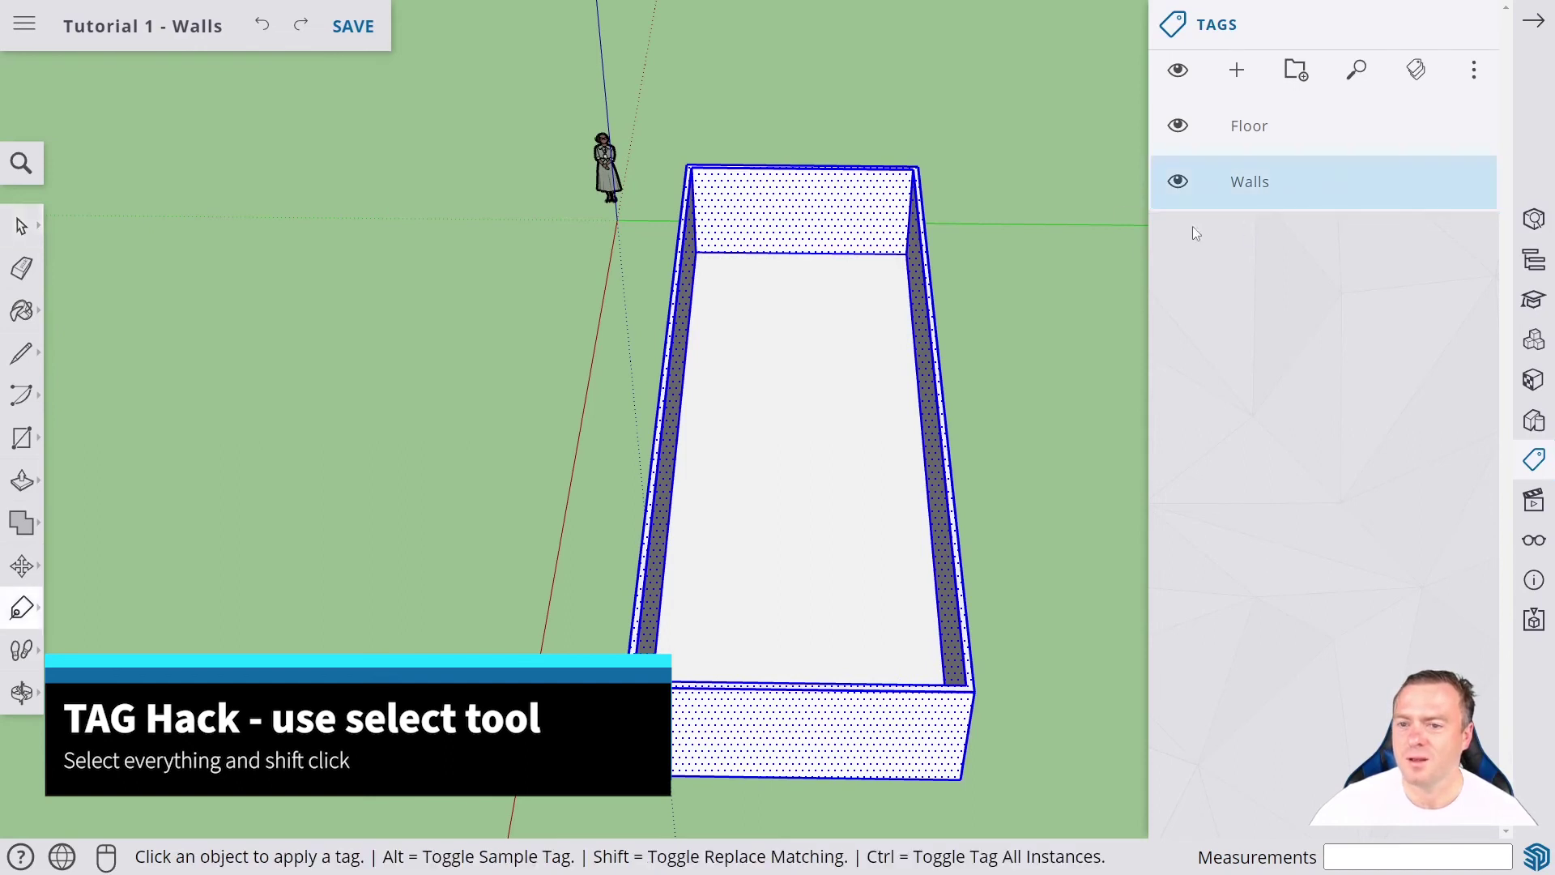
{"action": "left_click", "coordinate": [777, 213]}
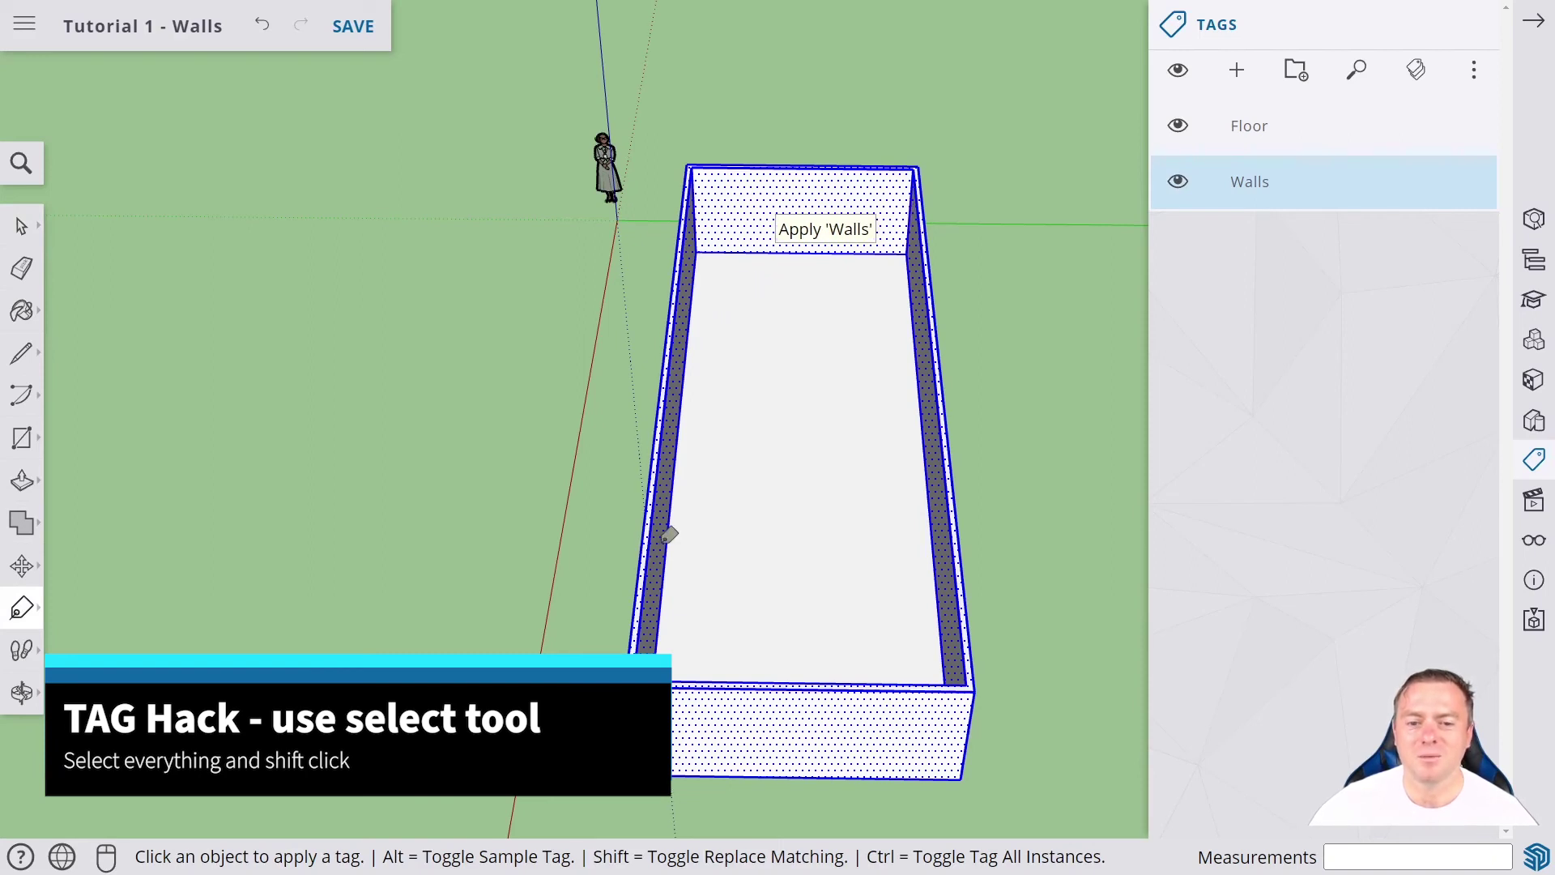
{"action": "left_click", "coordinate": [1179, 183]}
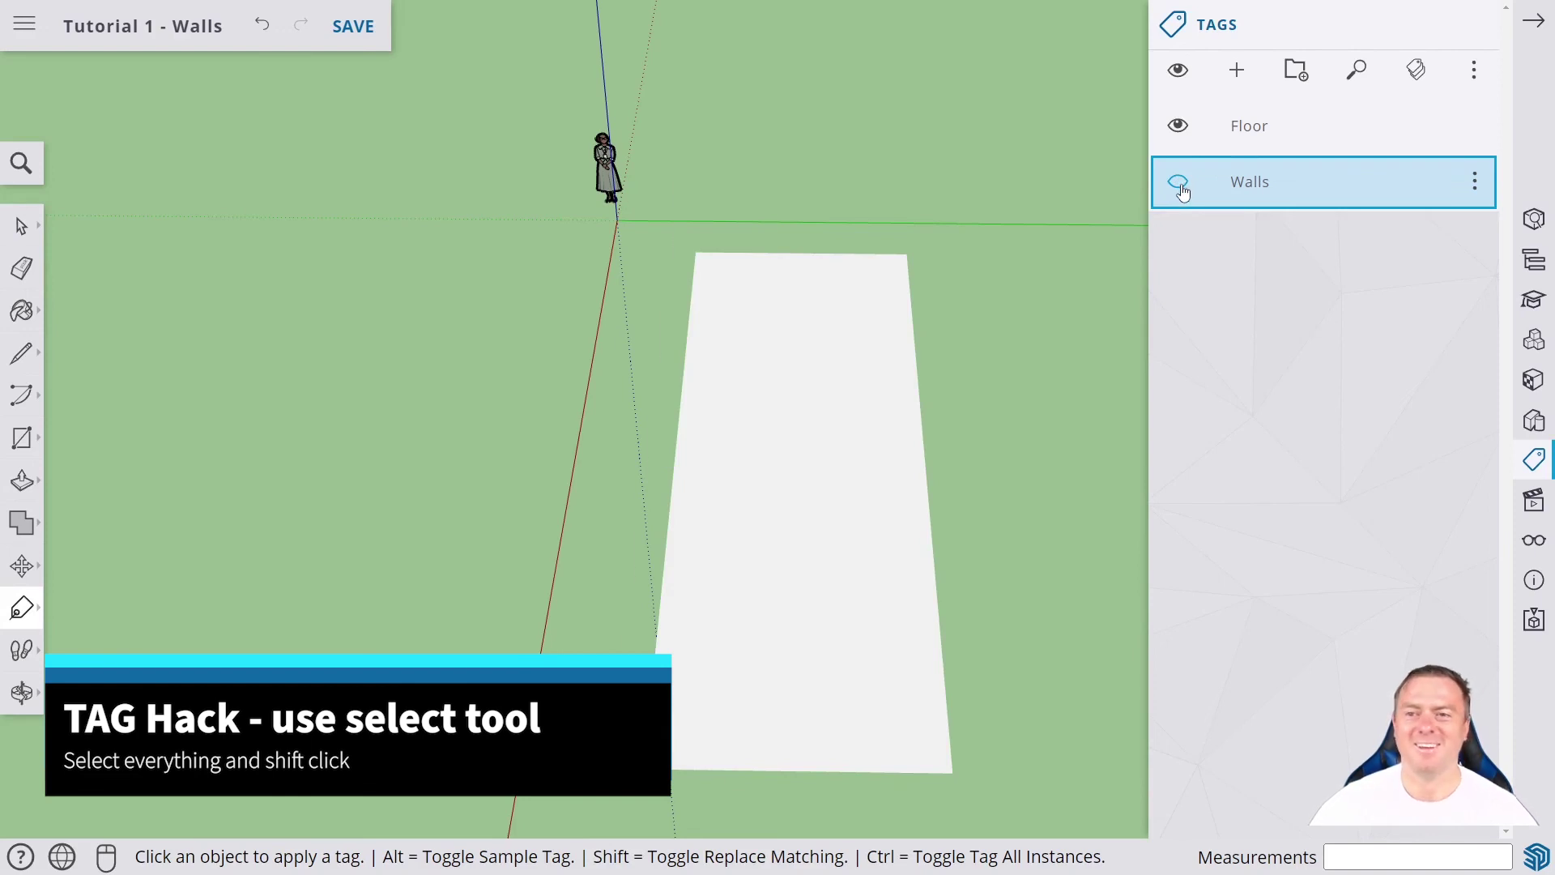
{"action": "left_click", "coordinate": [1179, 183]}
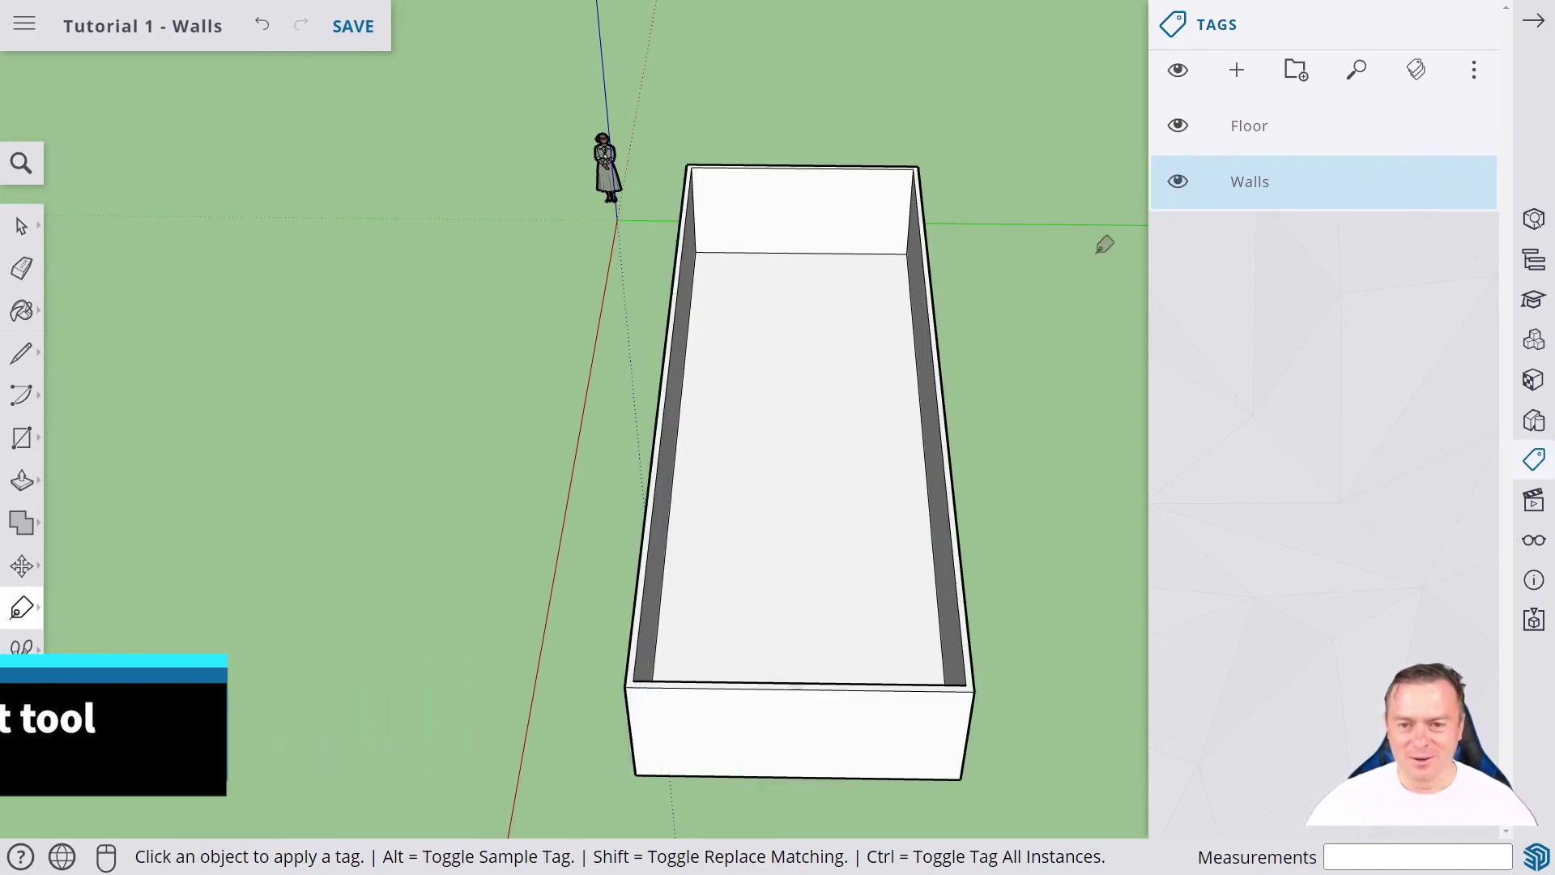
{"action": "middle_click_drag", "start_coordinate": [1094, 299], "coordinate": [1062, 360]}
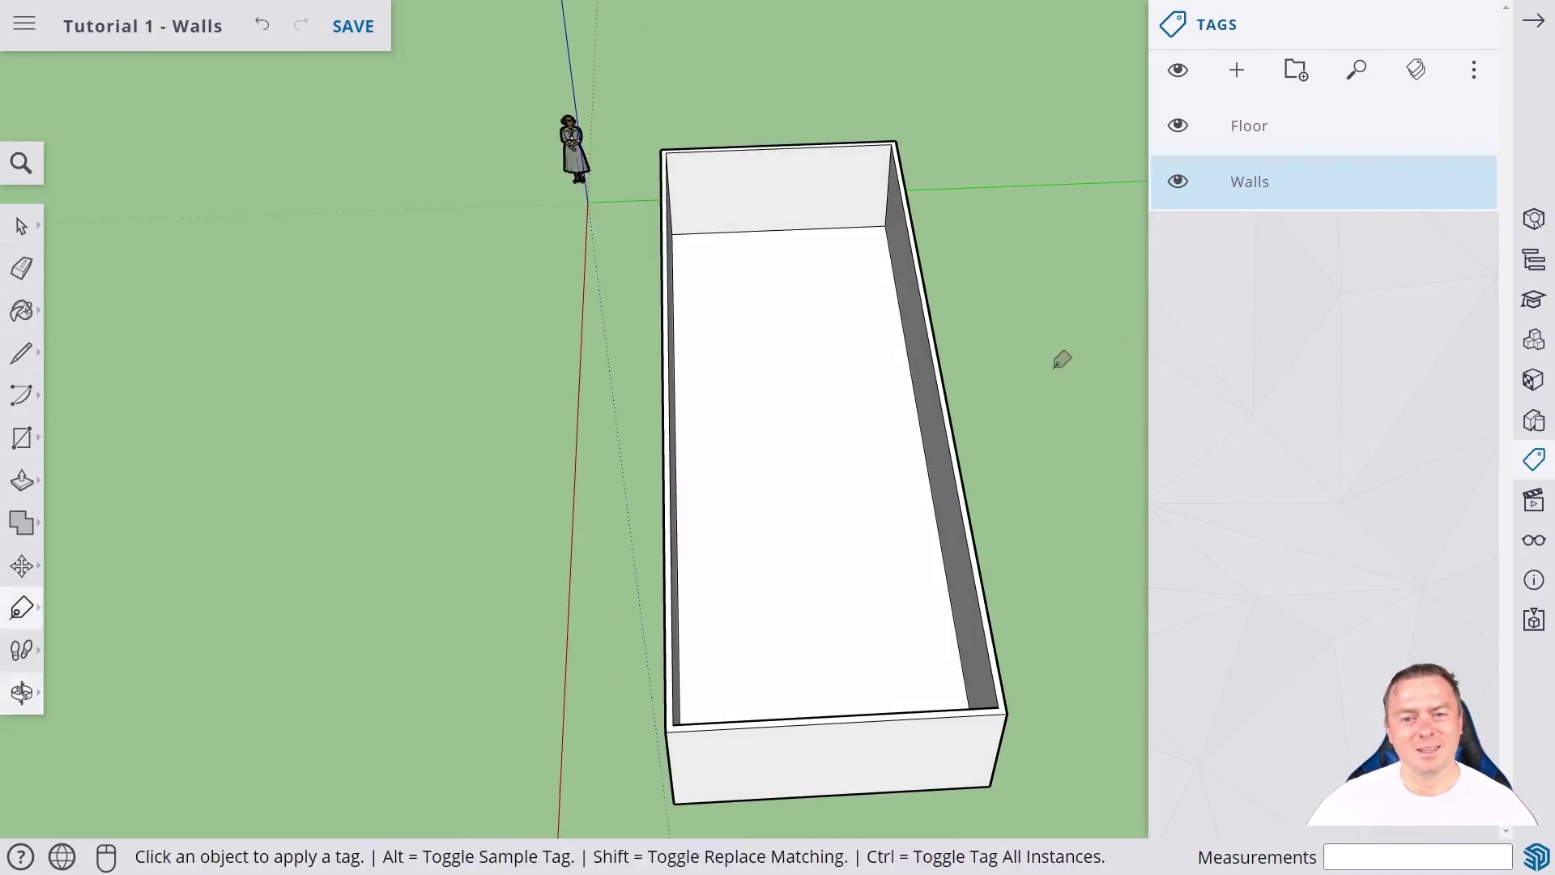
{"action": "middle_click_drag", "start_coordinate": [502, 413], "coordinate": [891, 518]}
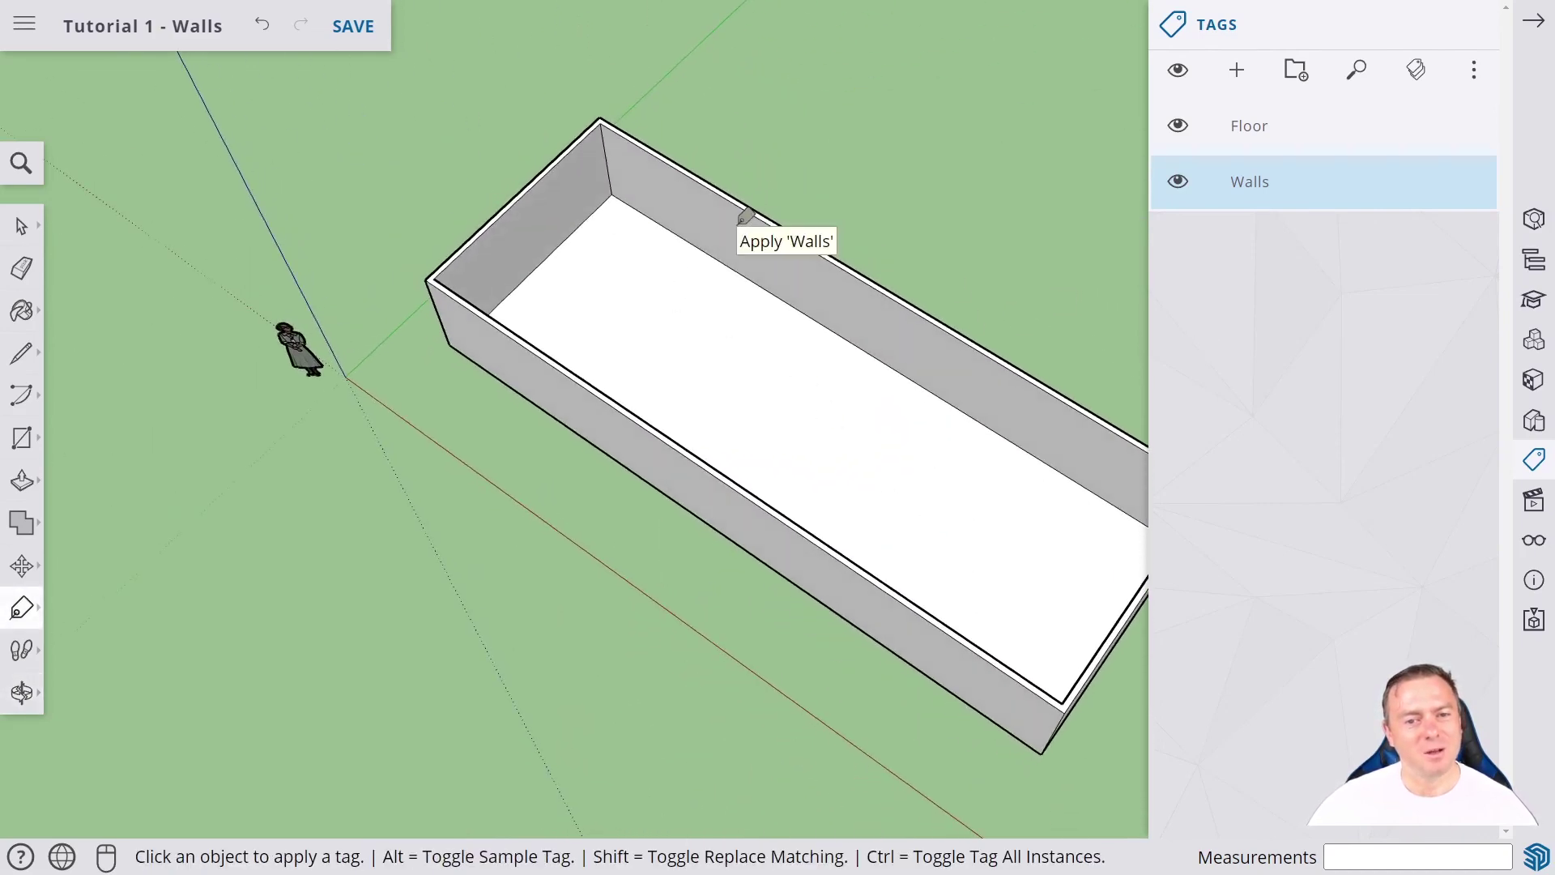